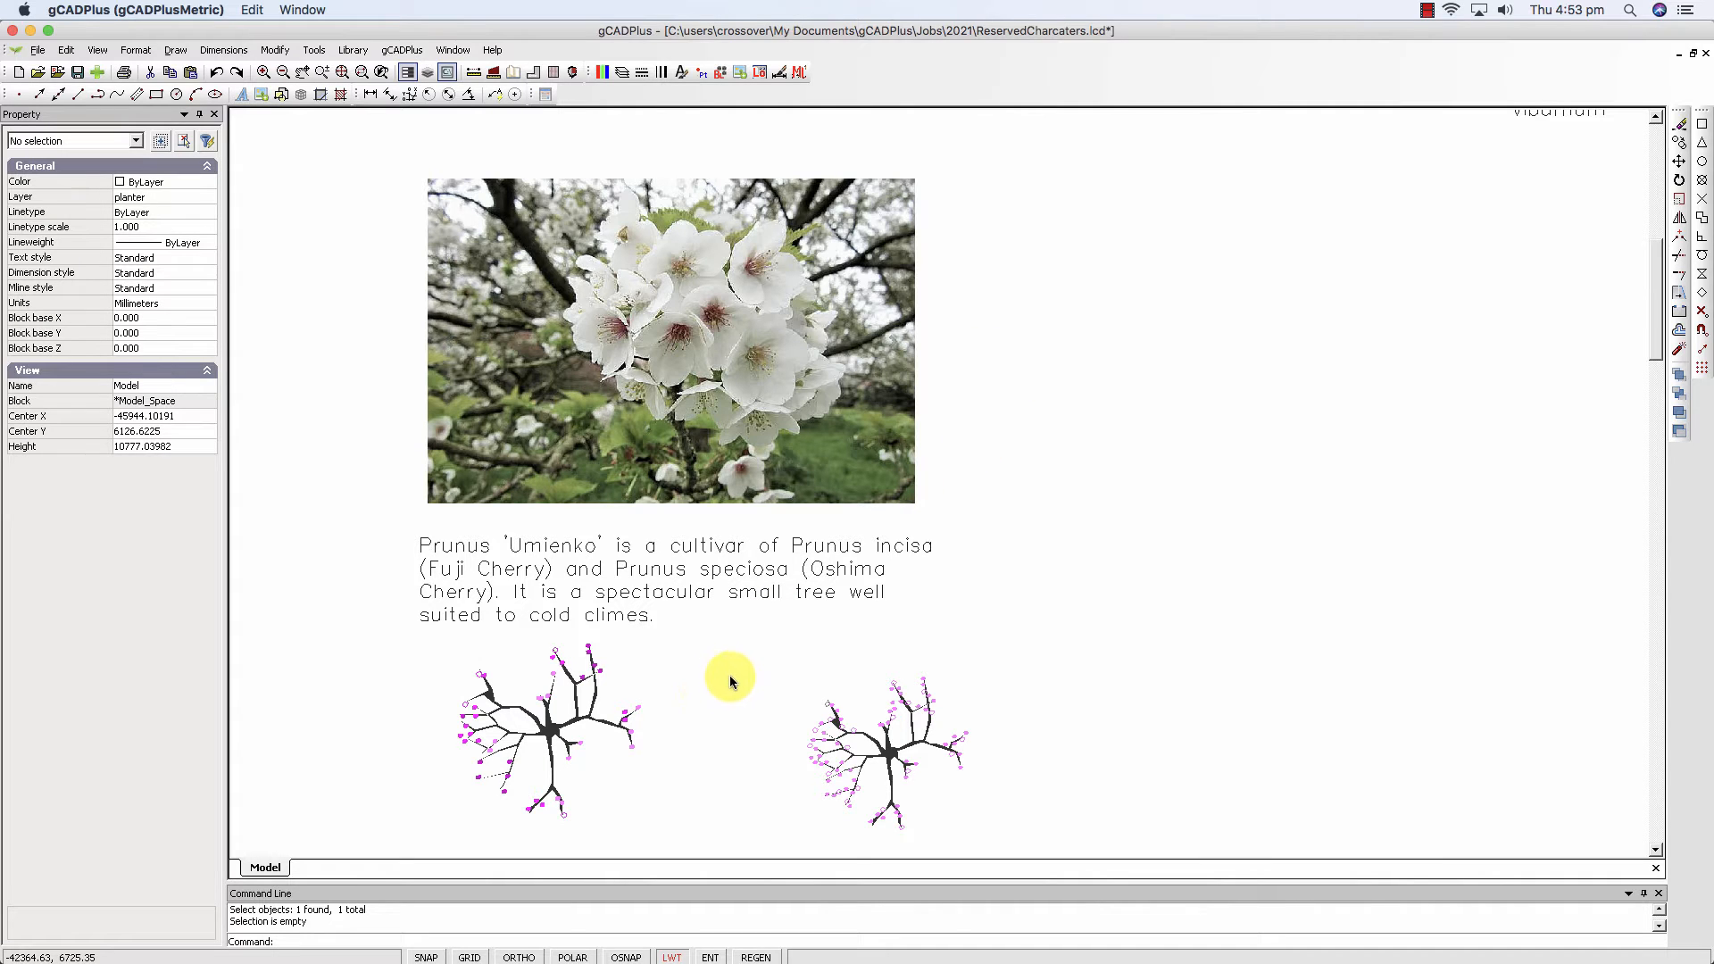
Check the properties of the original prunus nipponica tree block below the Umineko description.
middle_drag(732, 661, 732, 600)
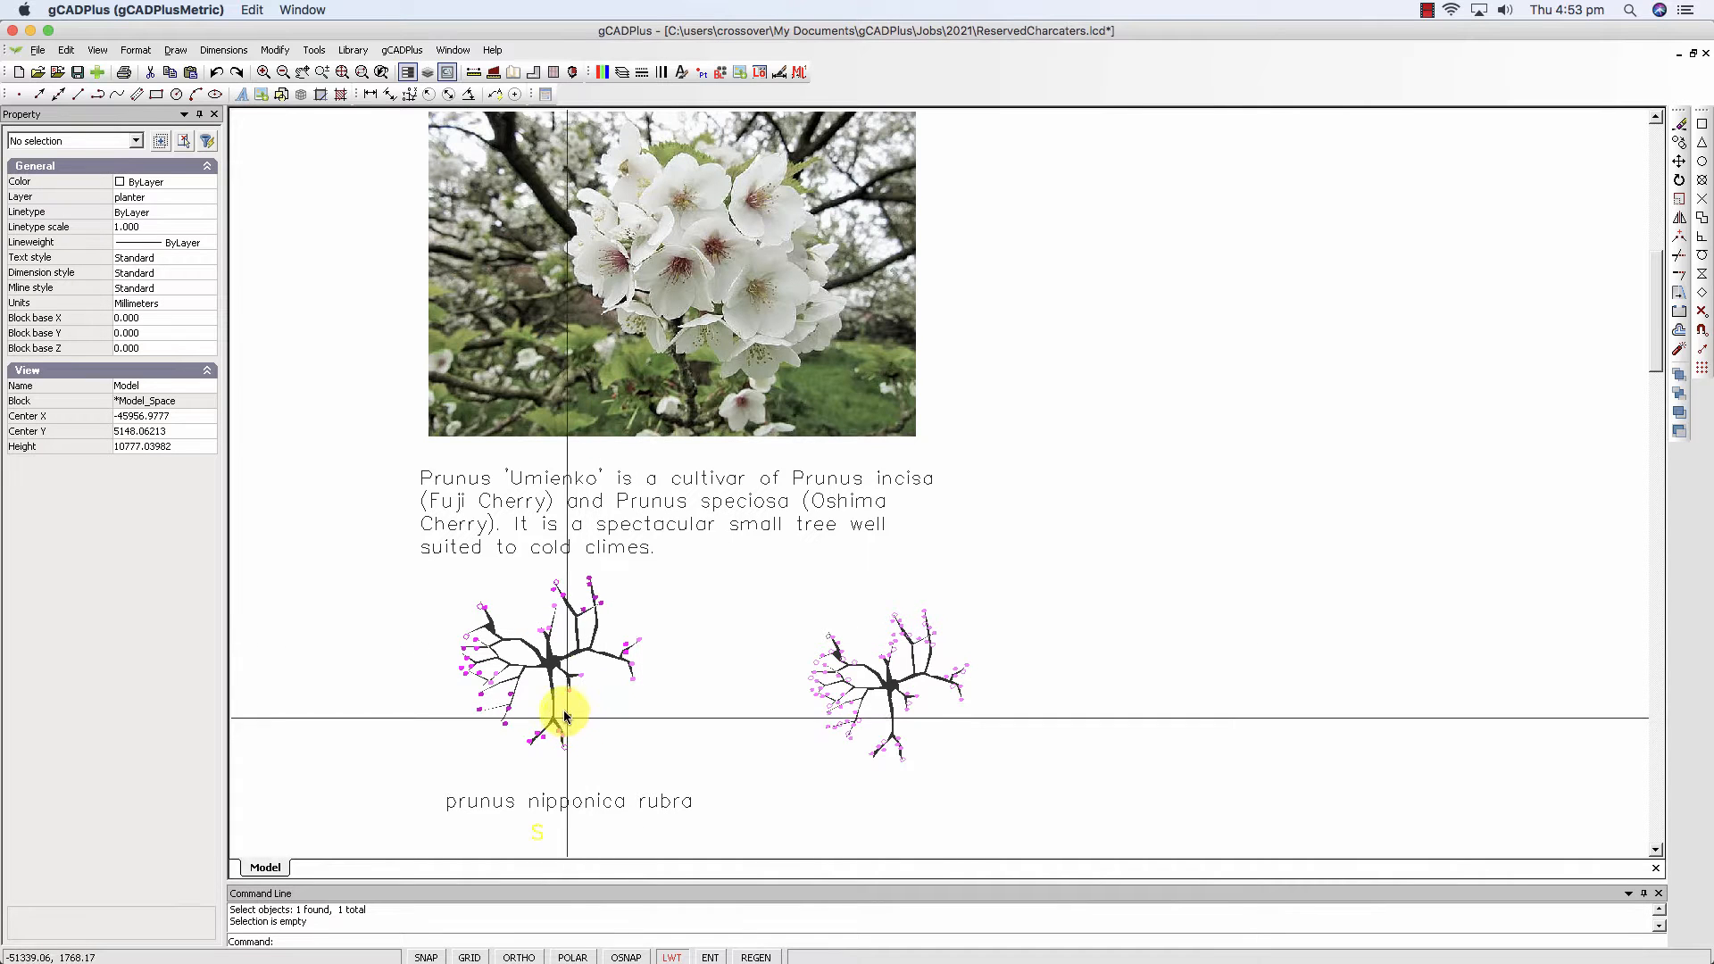
click(556, 671)
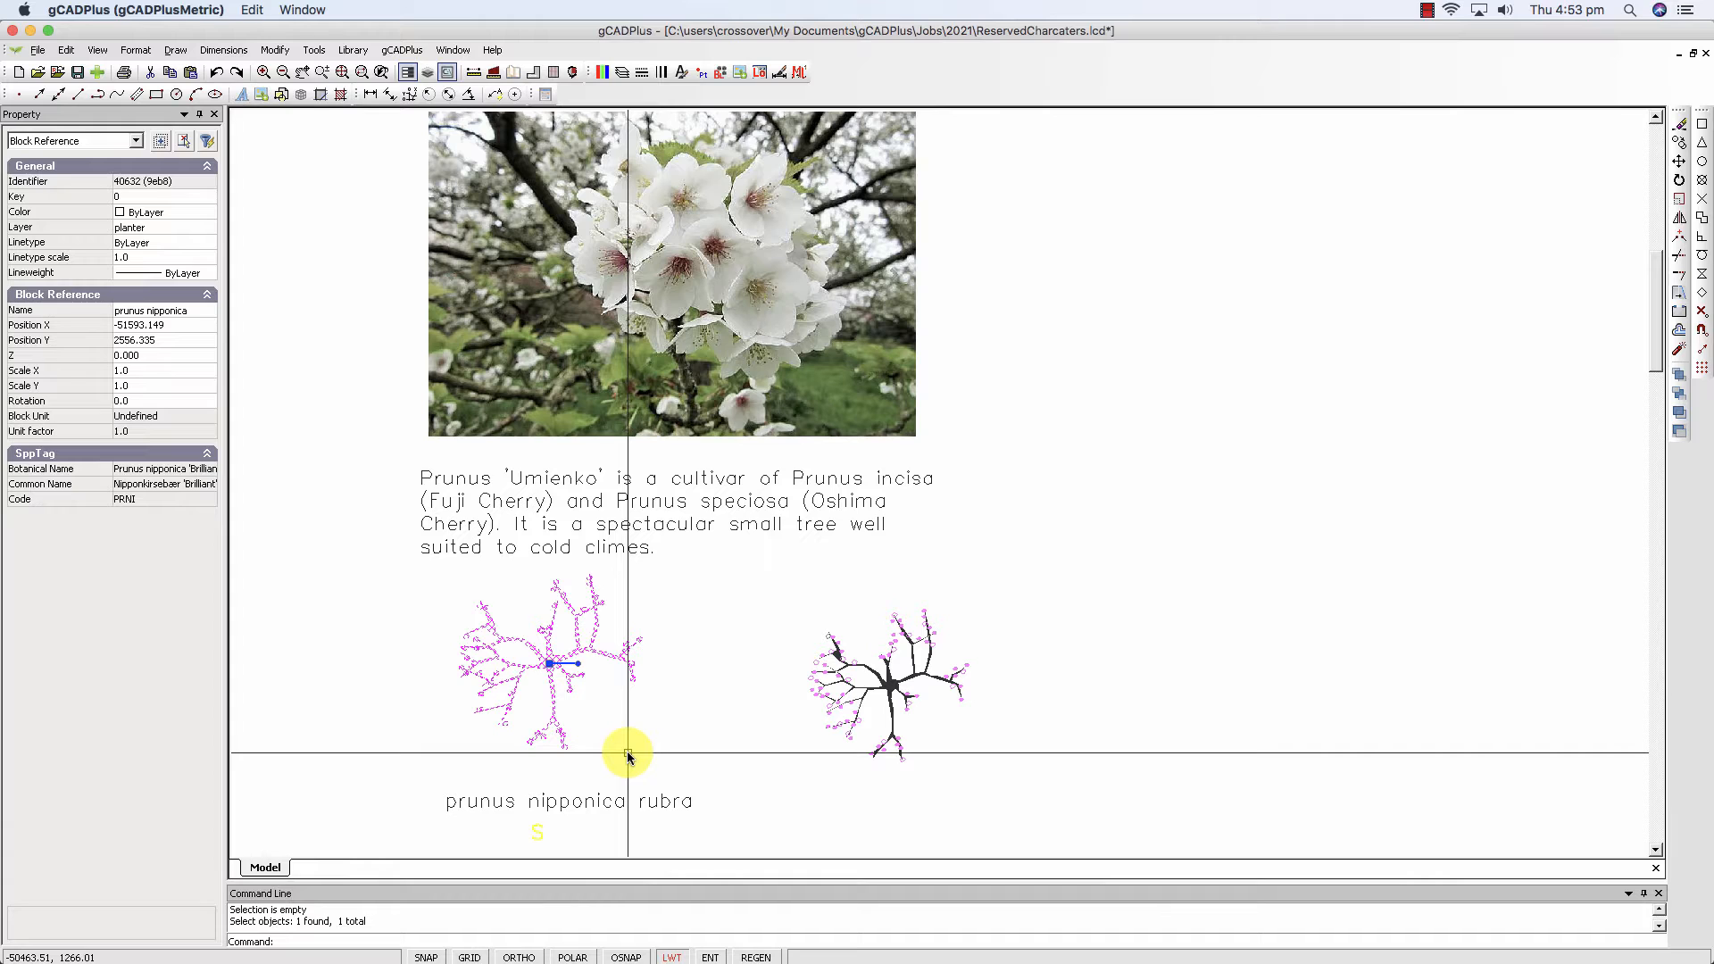
key(Escape)
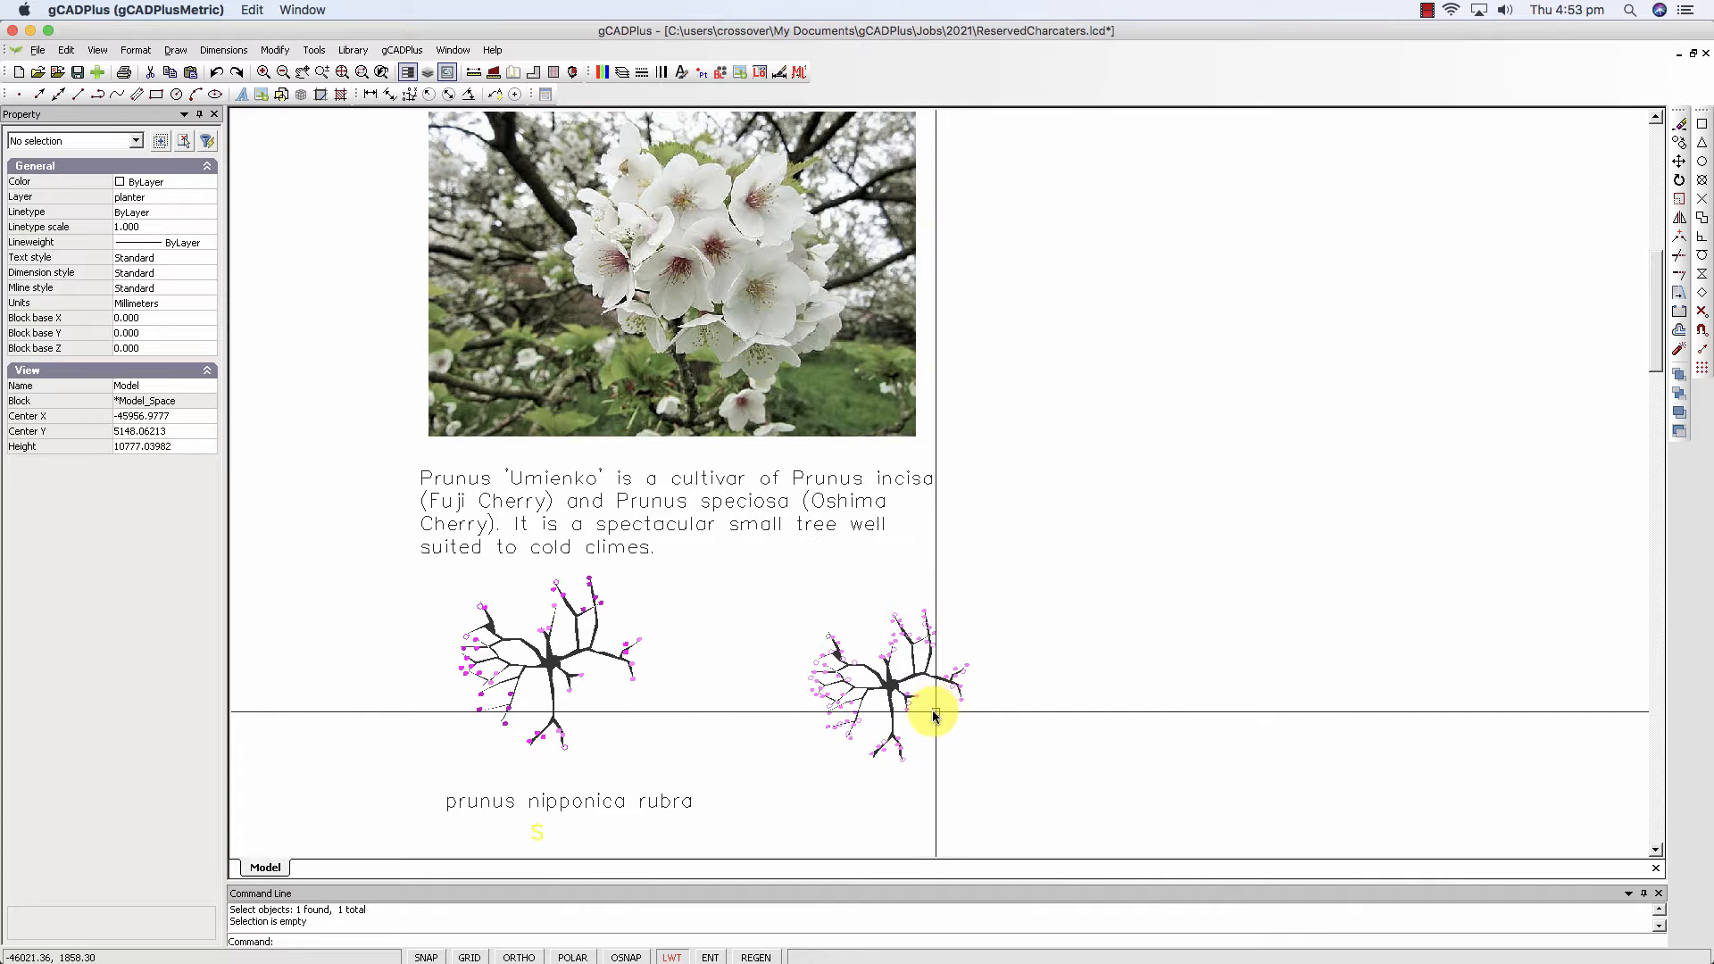
Inspect the polyline properties of the unfilled blossom at the upper-left branch tip of the second tree.
scroll(863, 649, up, 3)
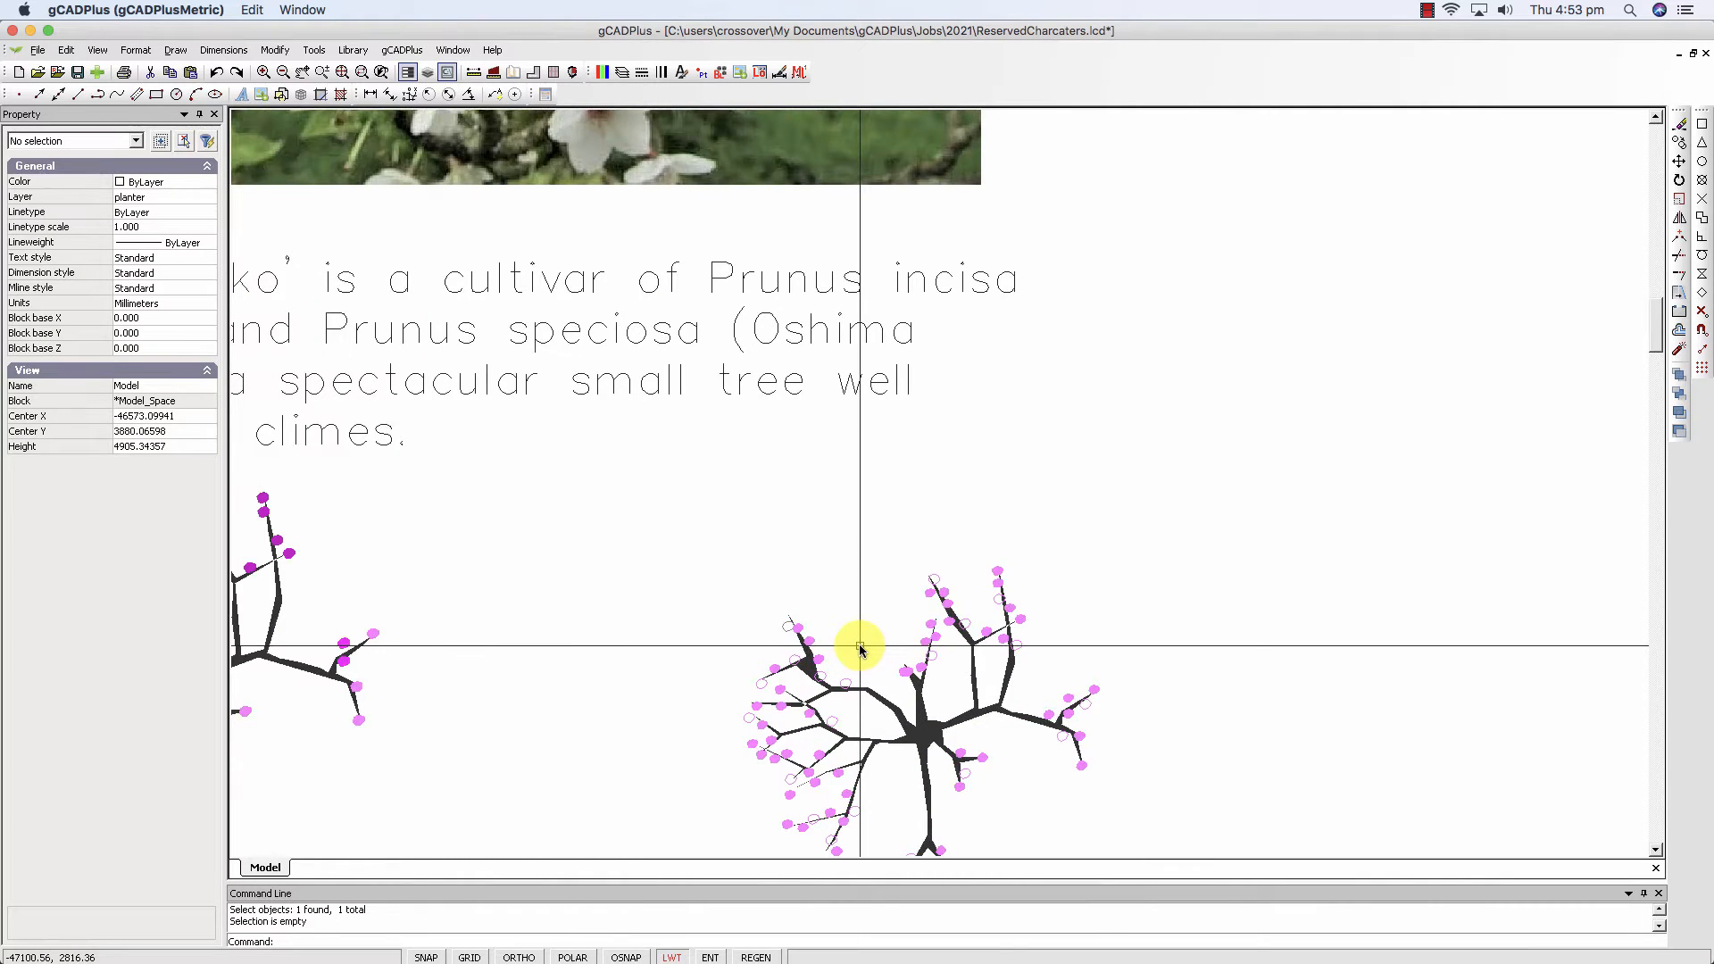
scroll(884, 636, down, 1)
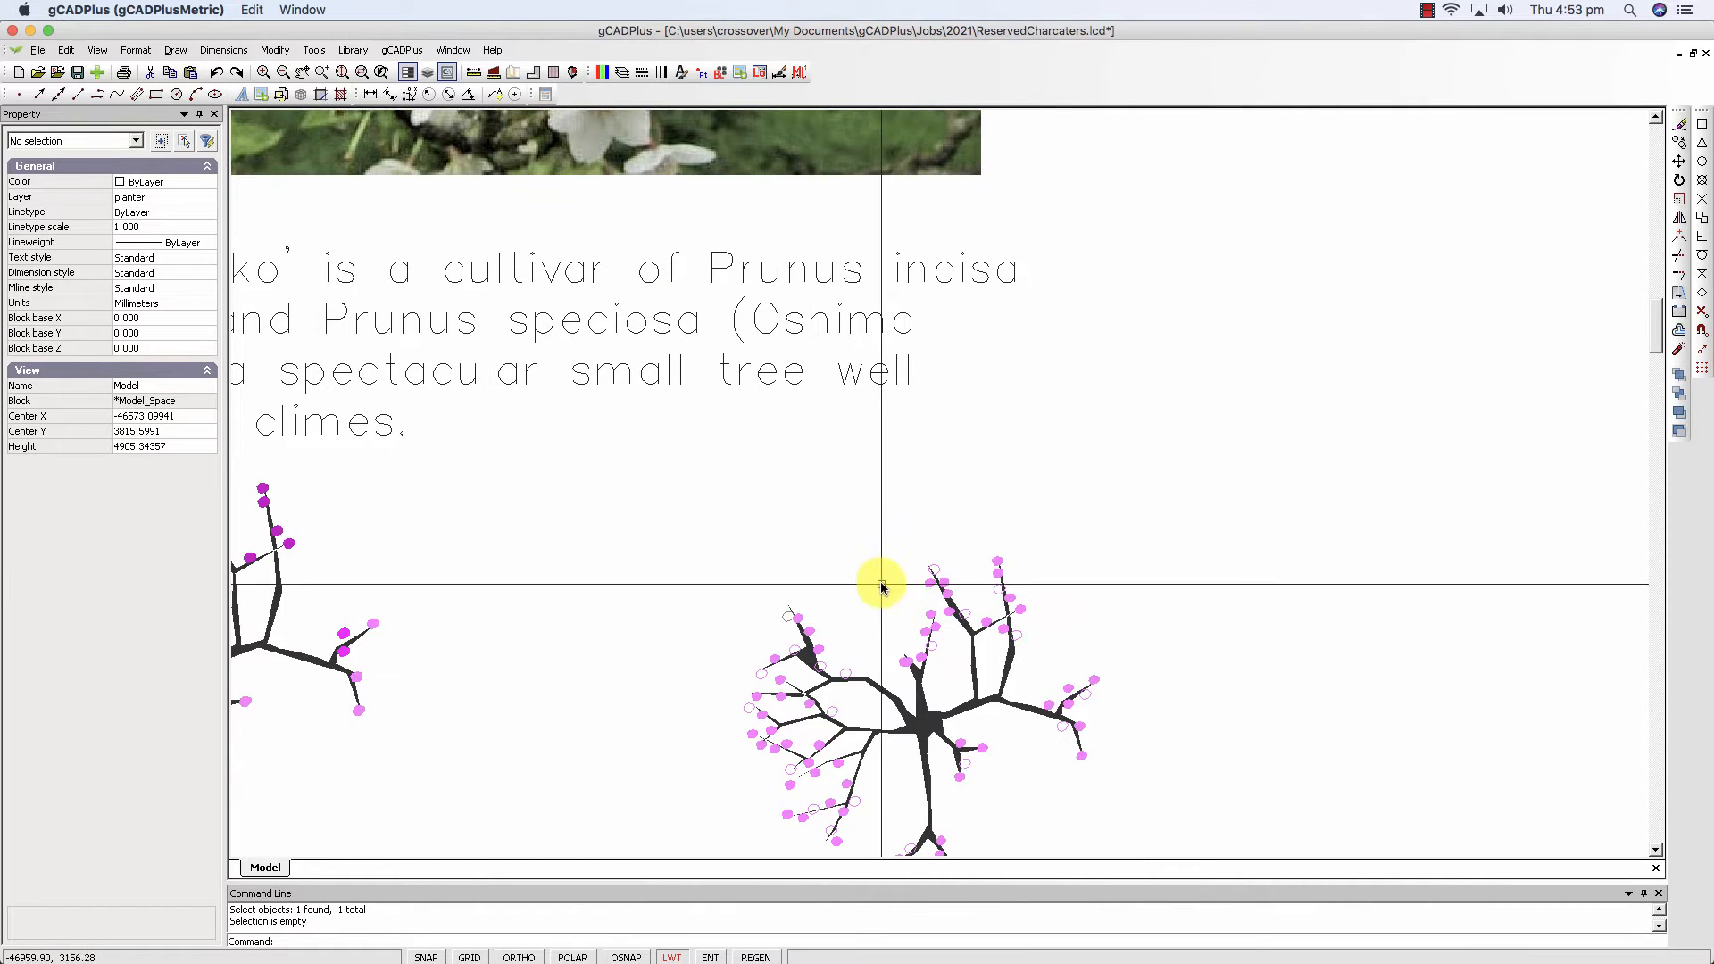
scroll(787, 616, up, 4)
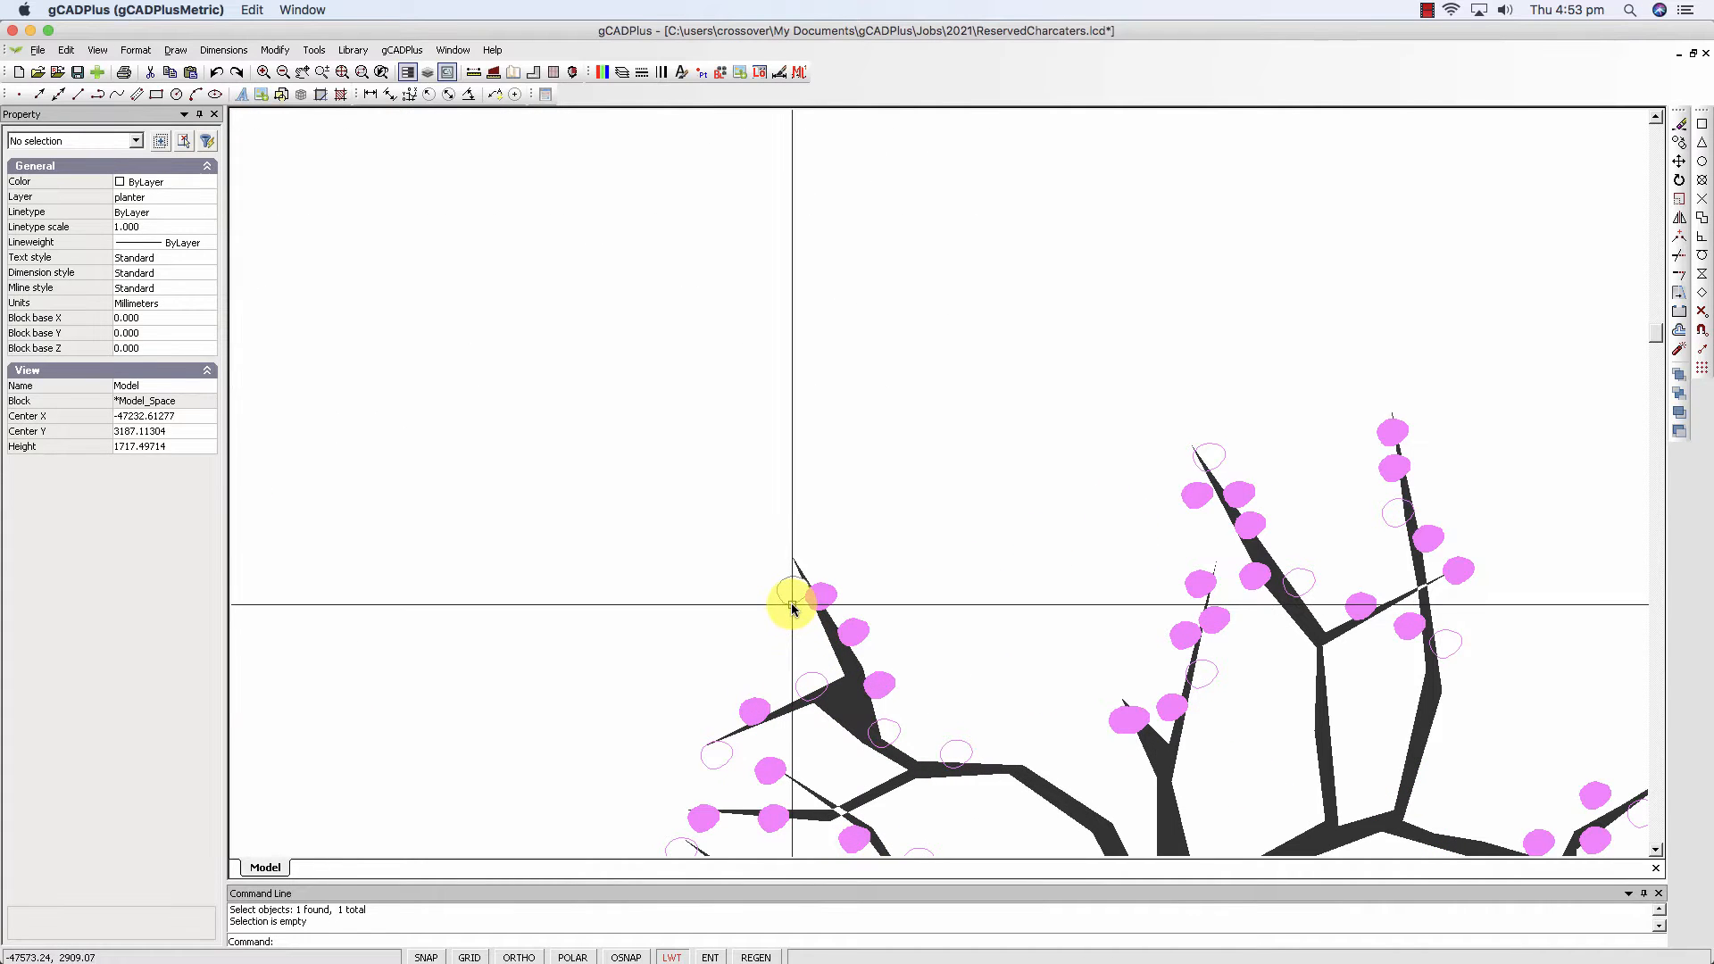
click(792, 609)
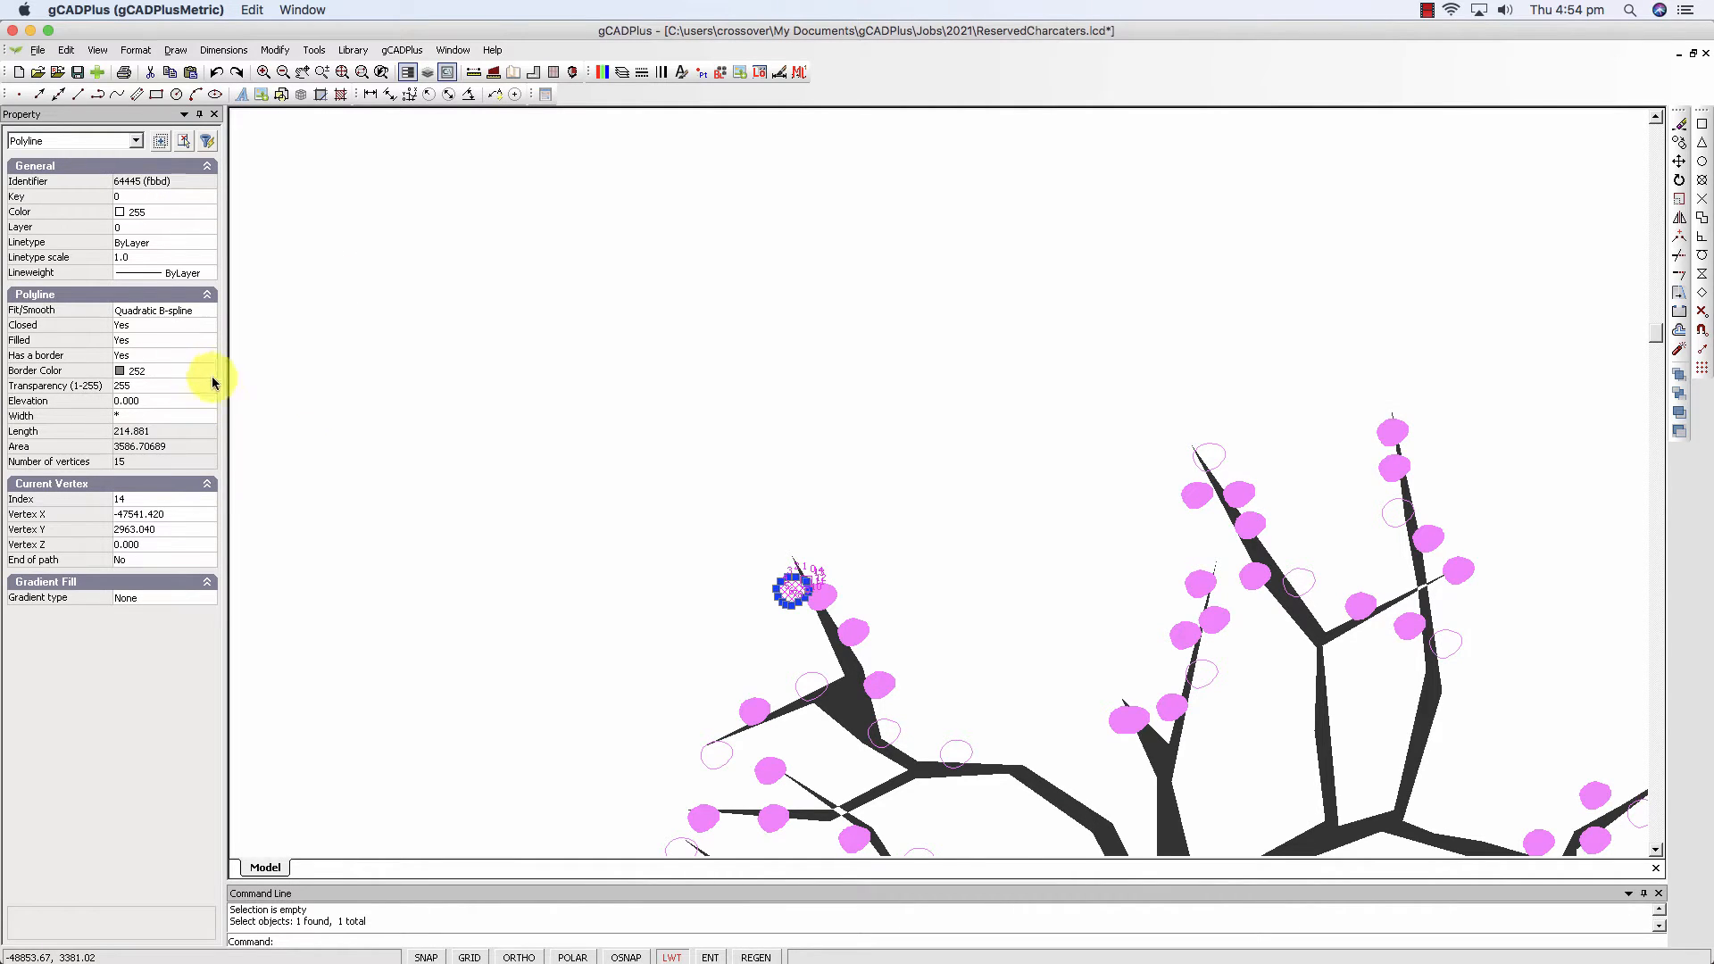
key(Escape)
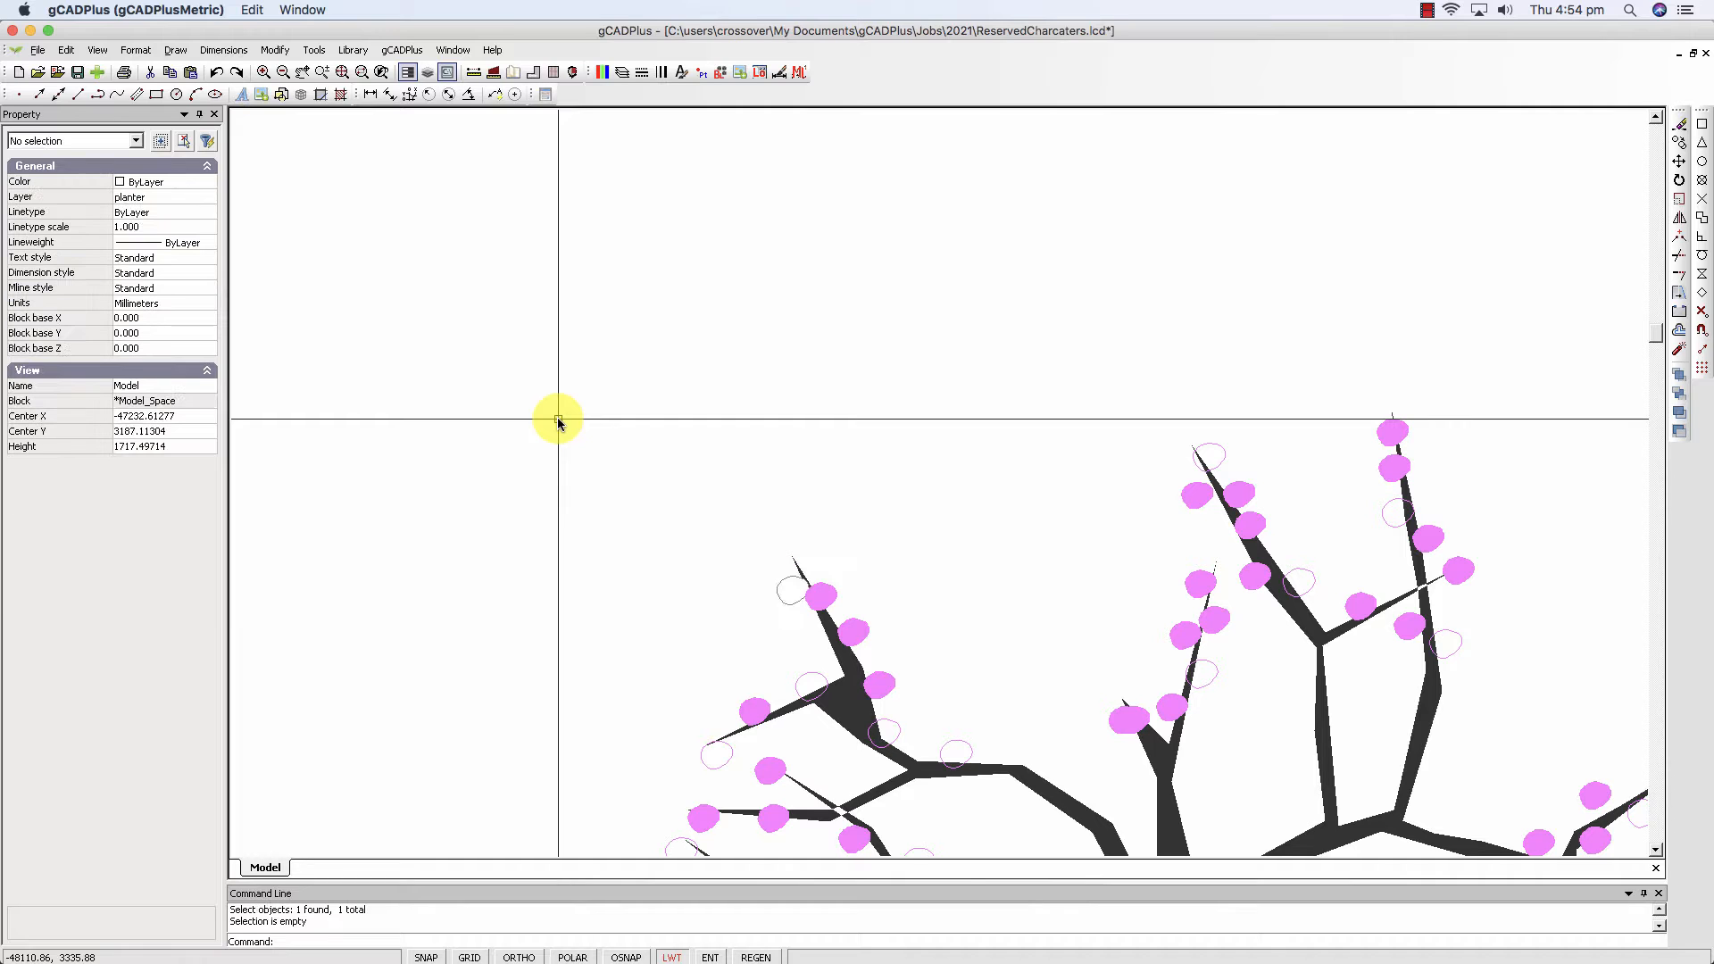
Match the properties of the unfilled blossom onto all branches and blossoms of the second tree.
click(275, 50)
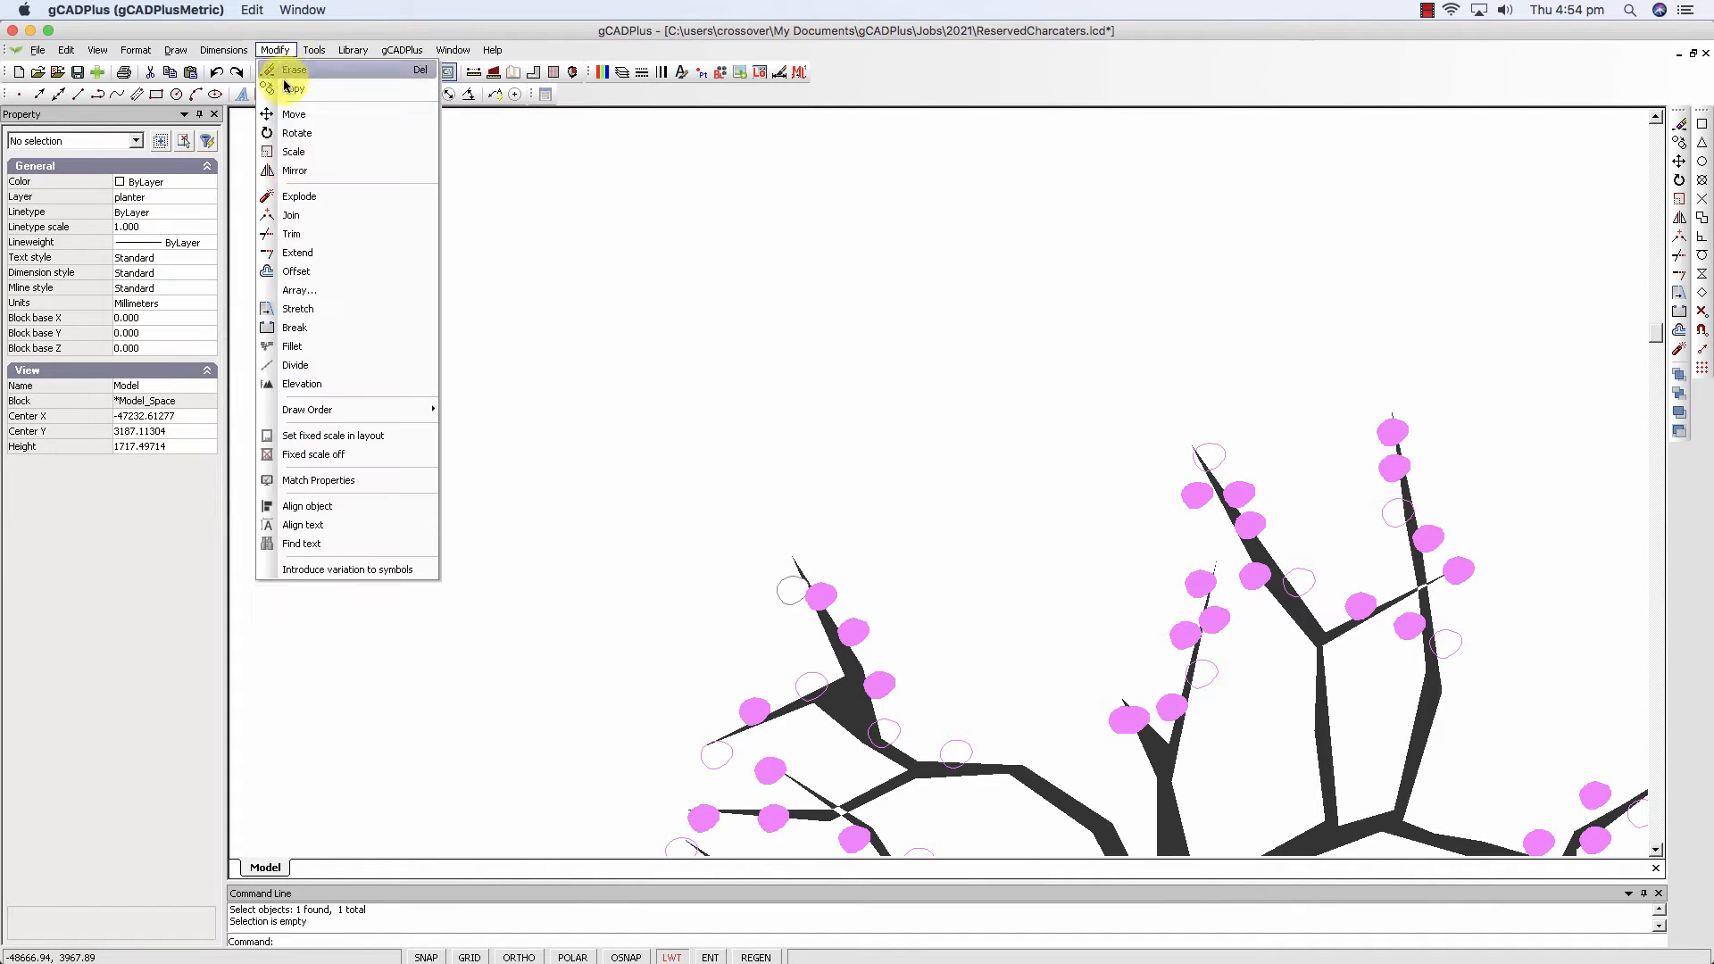
click(344, 480)
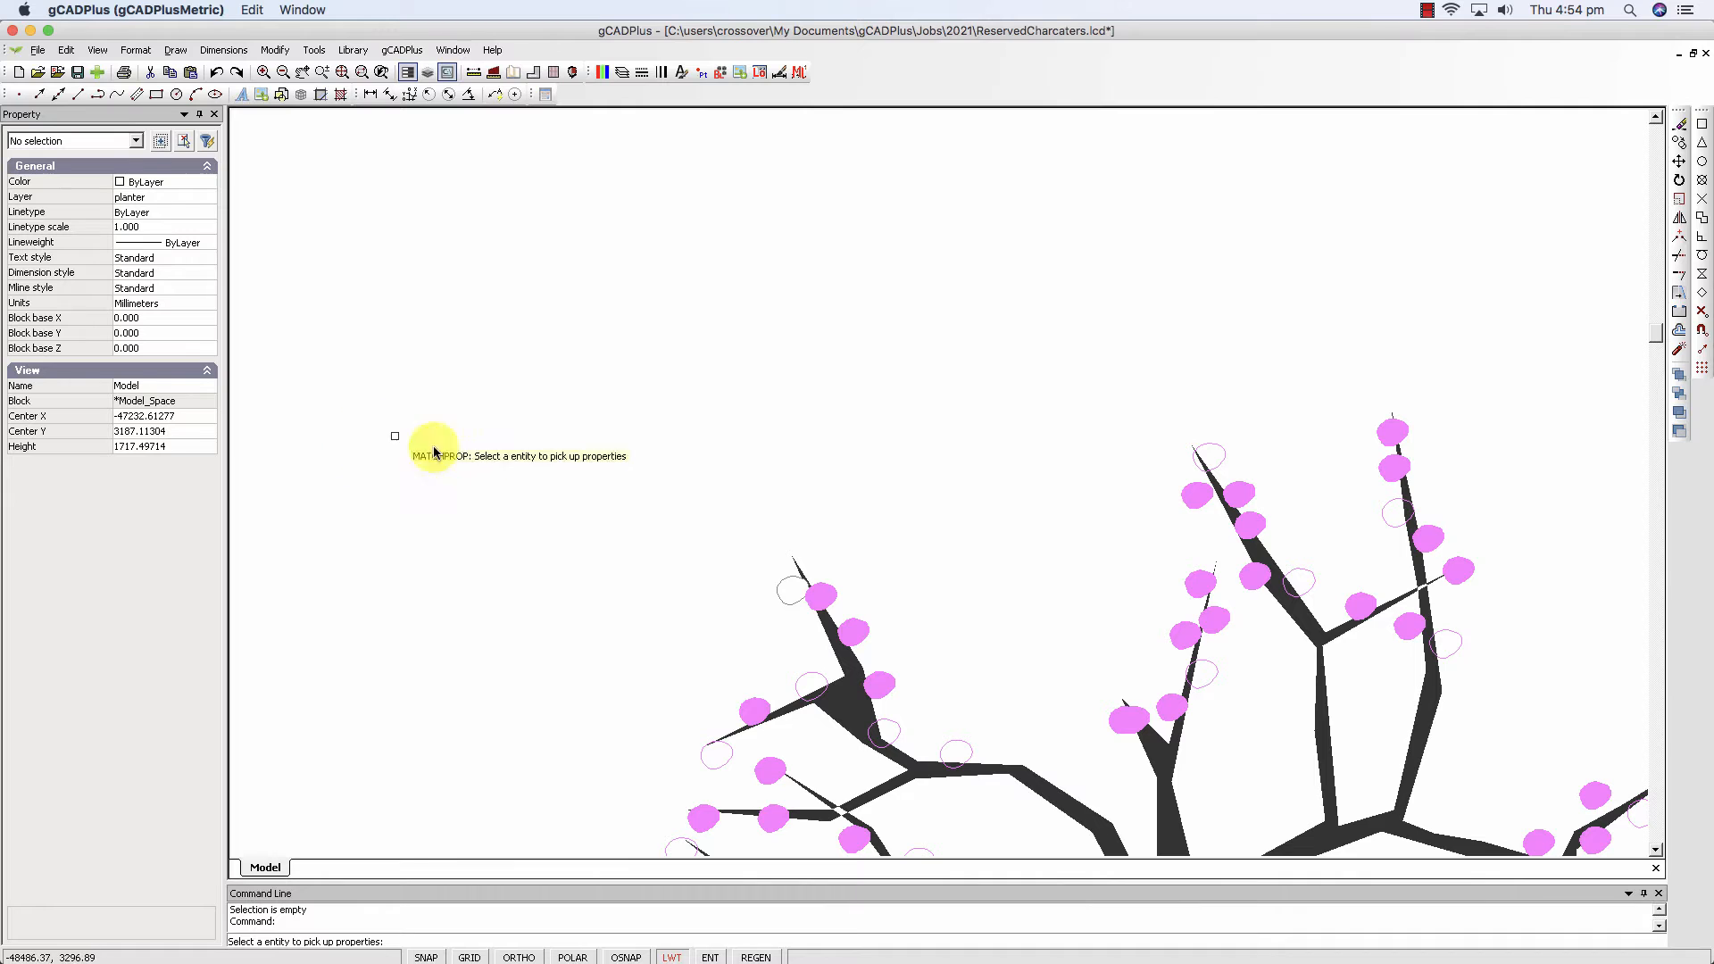
click(785, 600)
scroll(689, 584, down, 5)
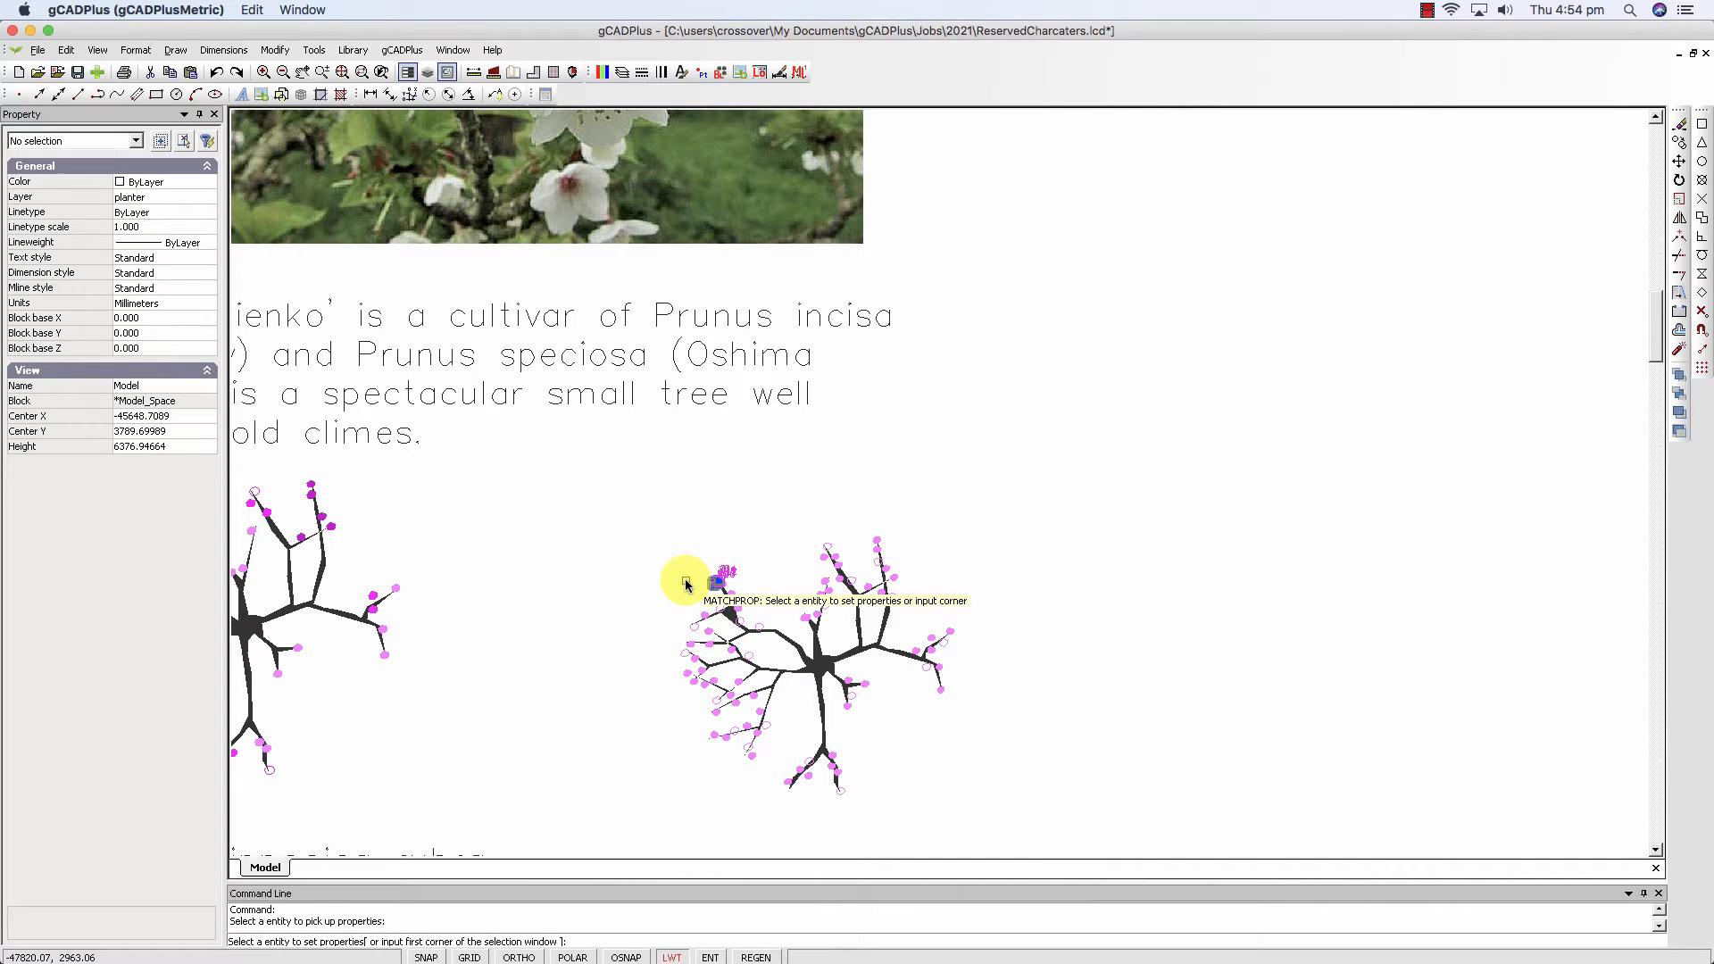
click(671, 488)
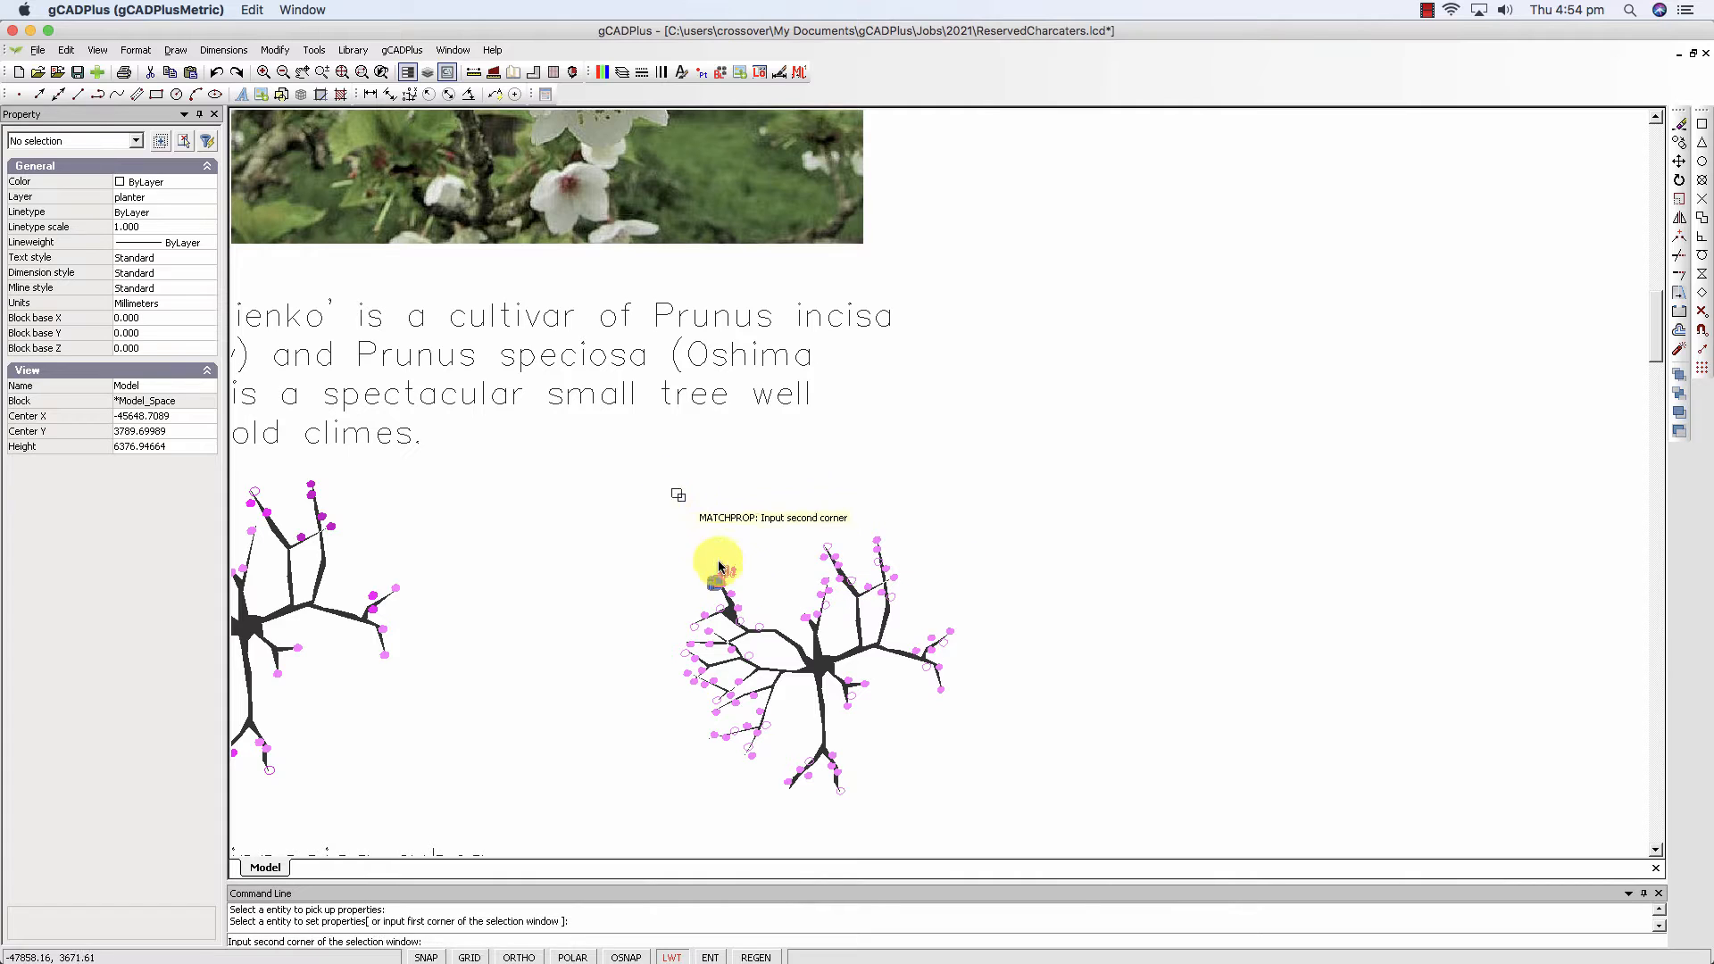
click(979, 832)
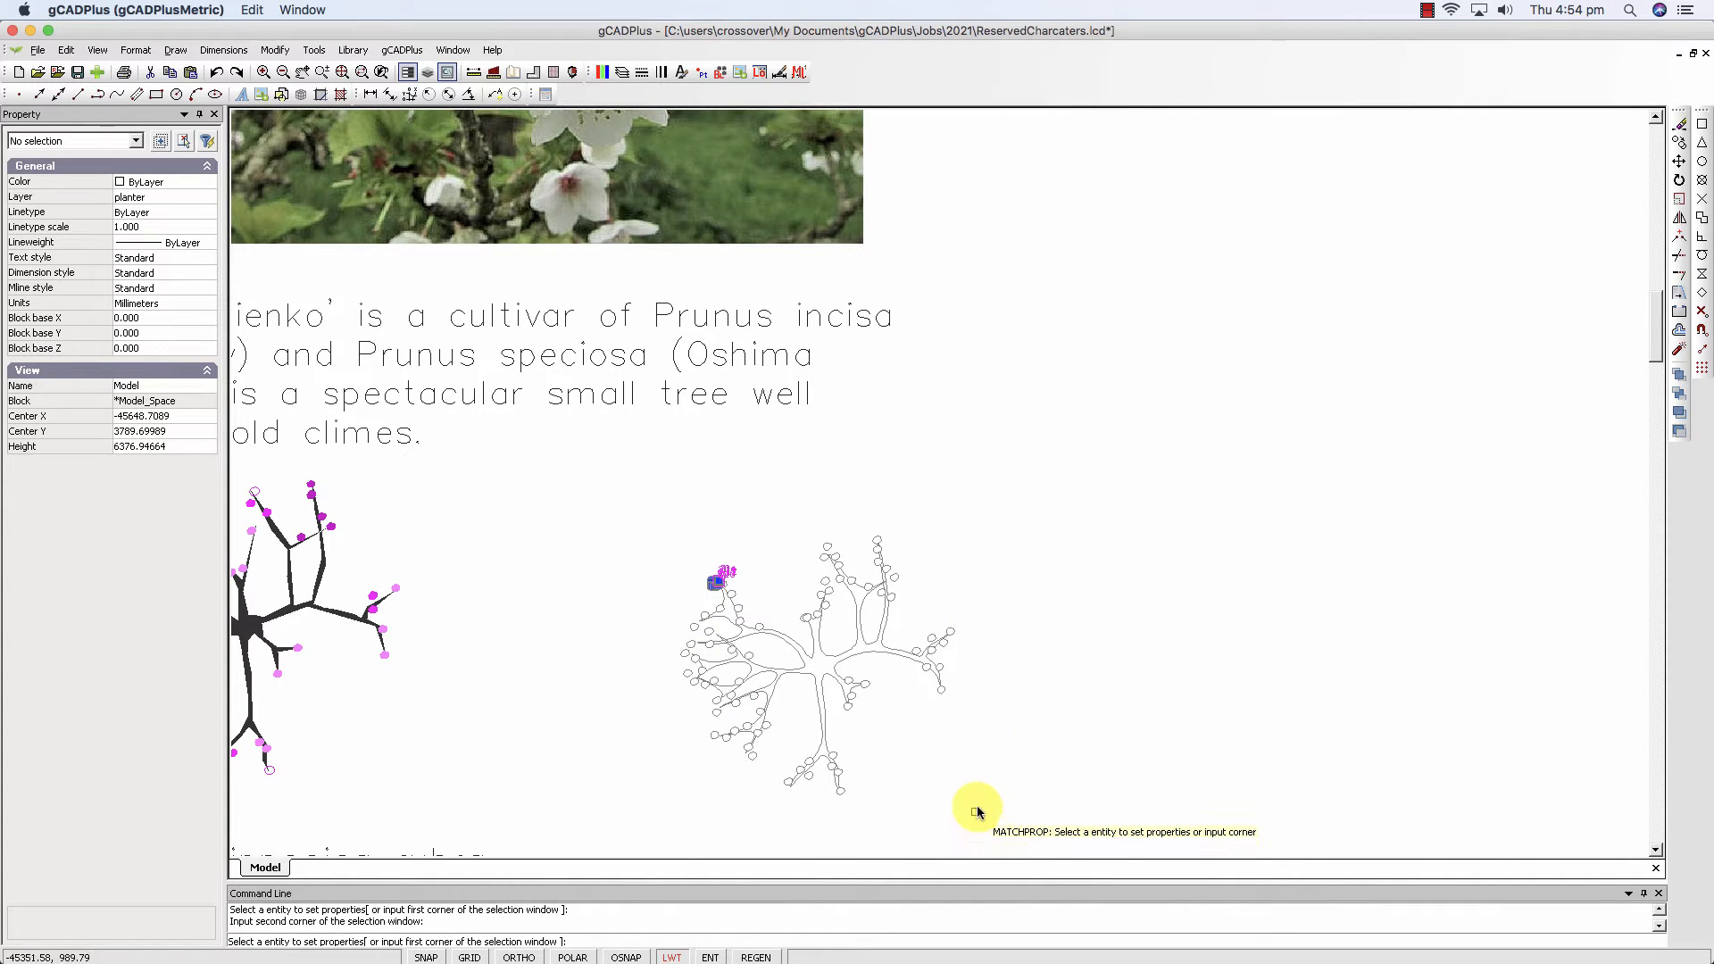
key(Return)
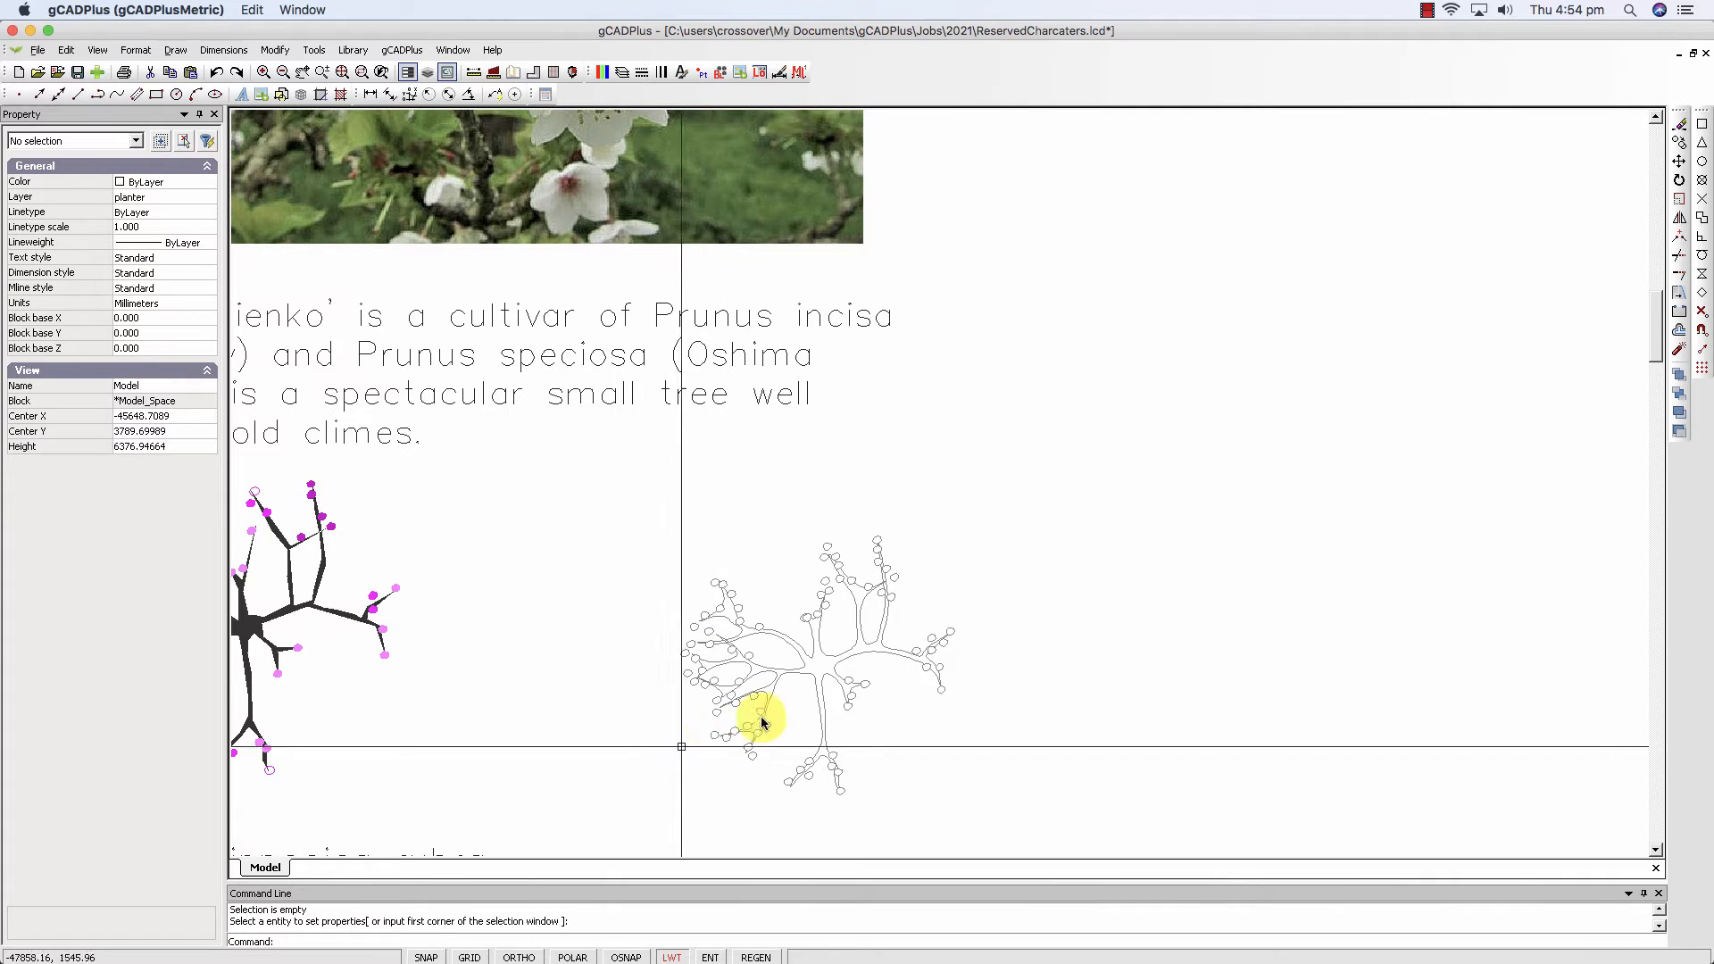
Compare the properties of the second tree's branch polyline with those of the original tree block.
click(799, 659)
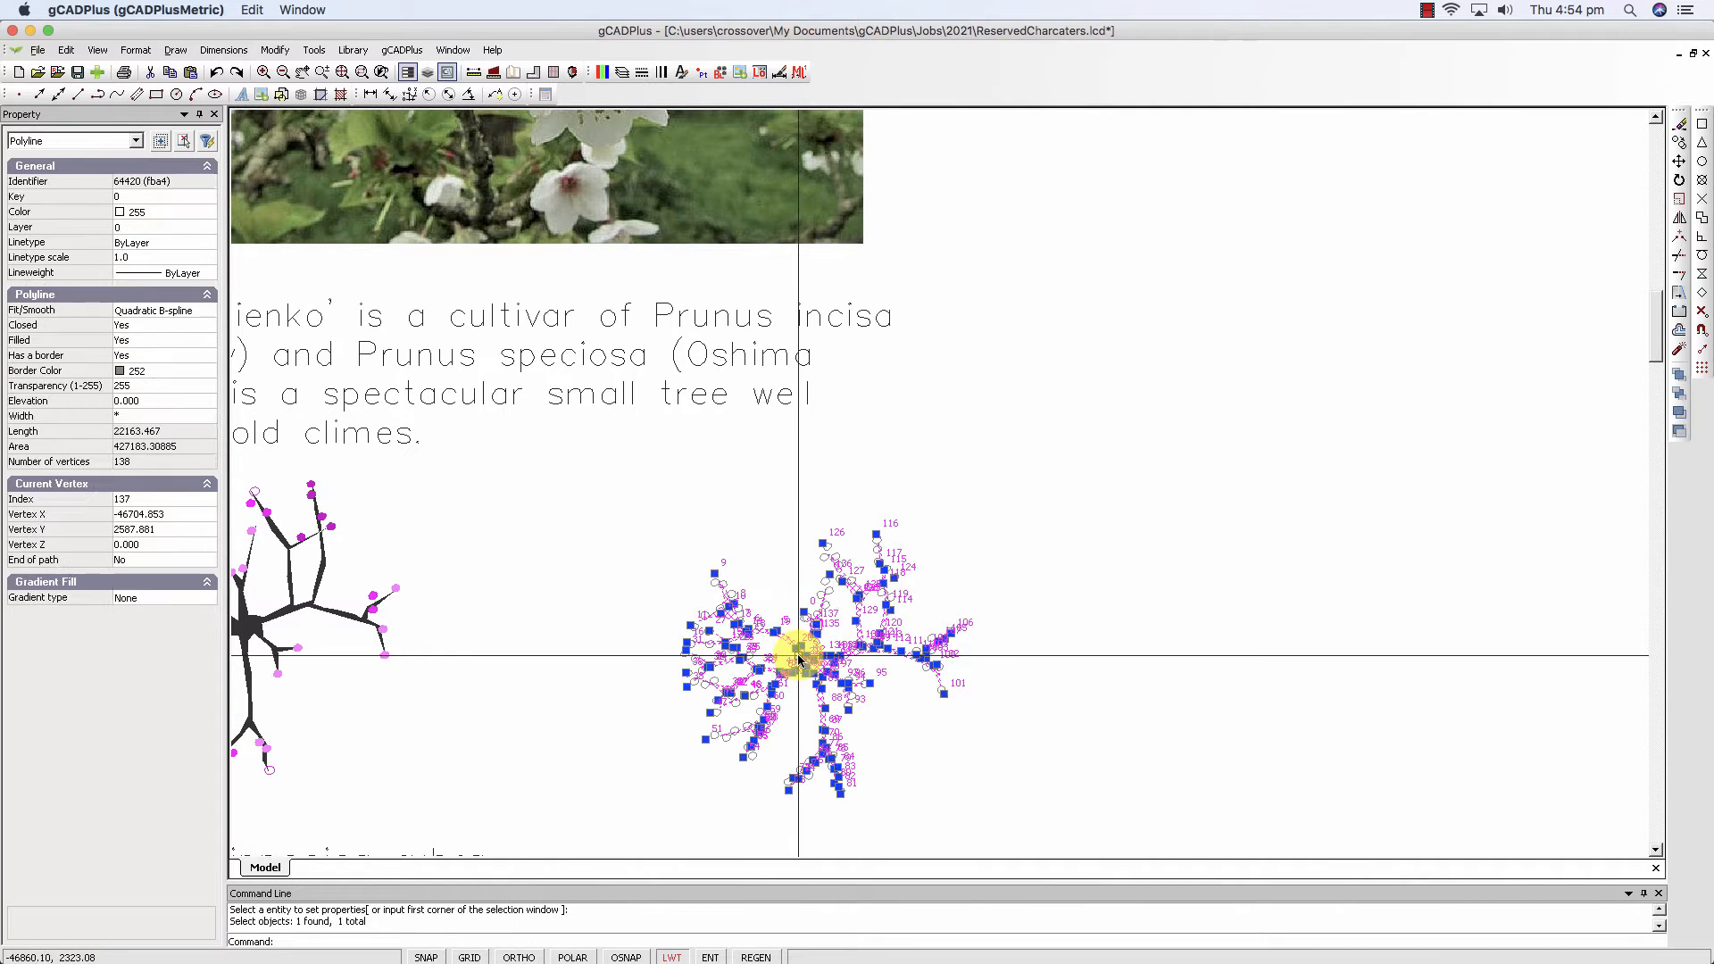
key(Escape)
right_click(579, 695)
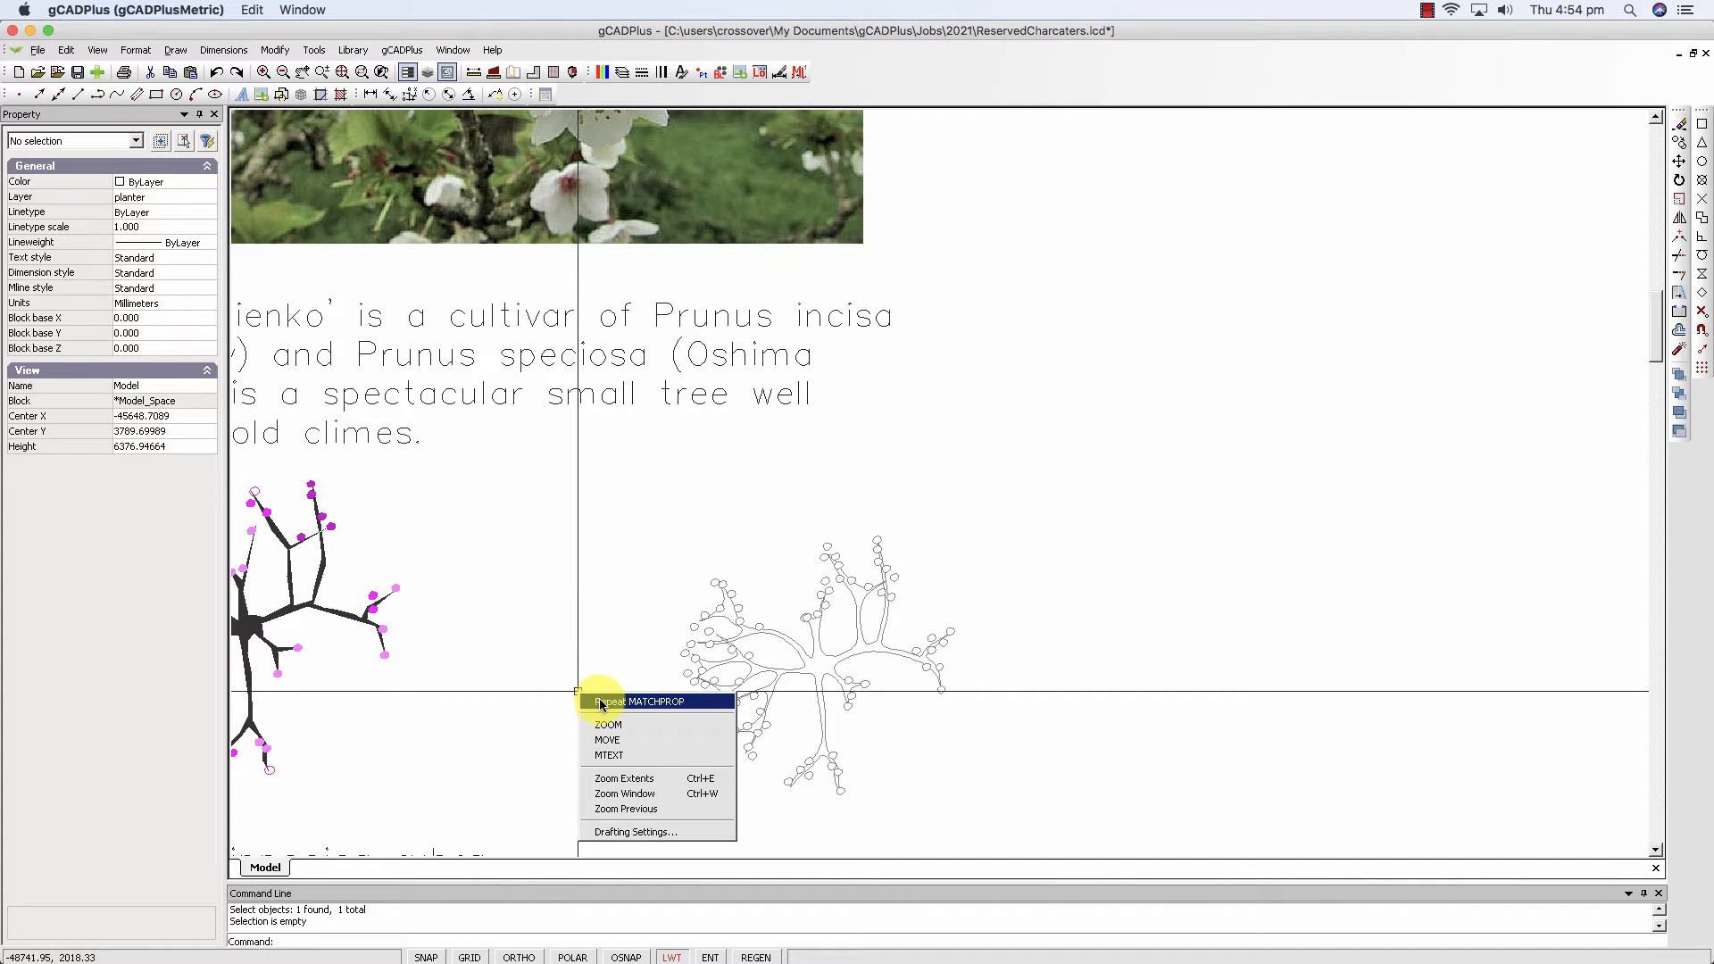
key(Escape)
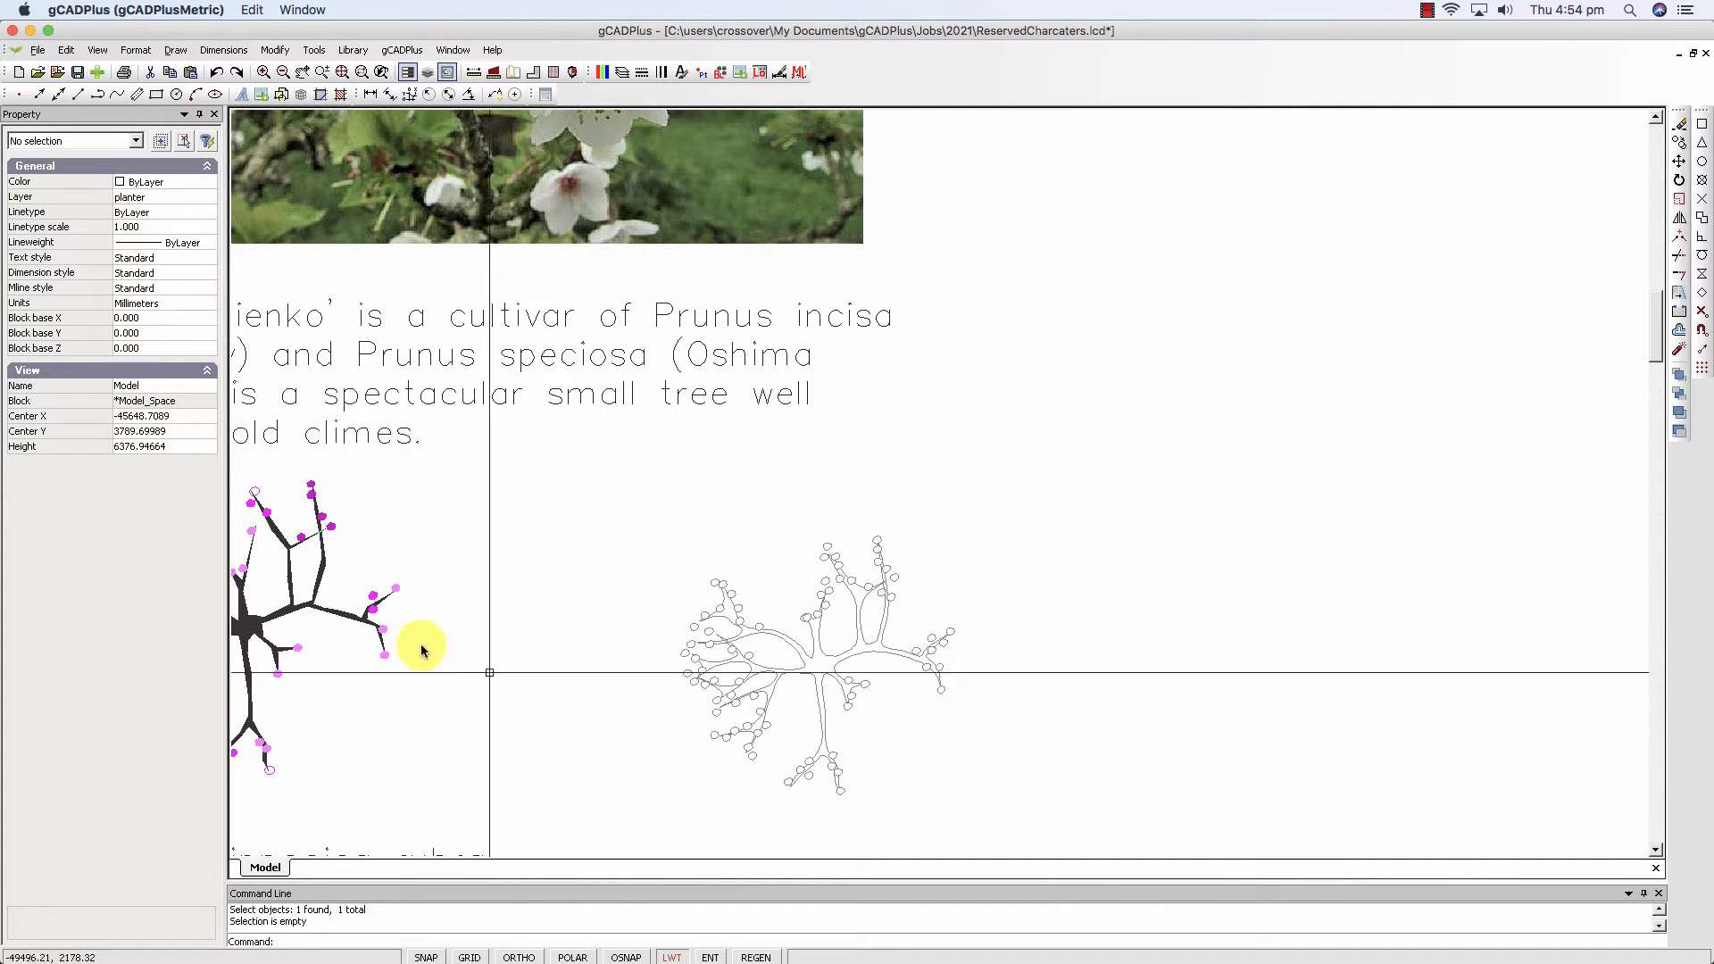
click(339, 616)
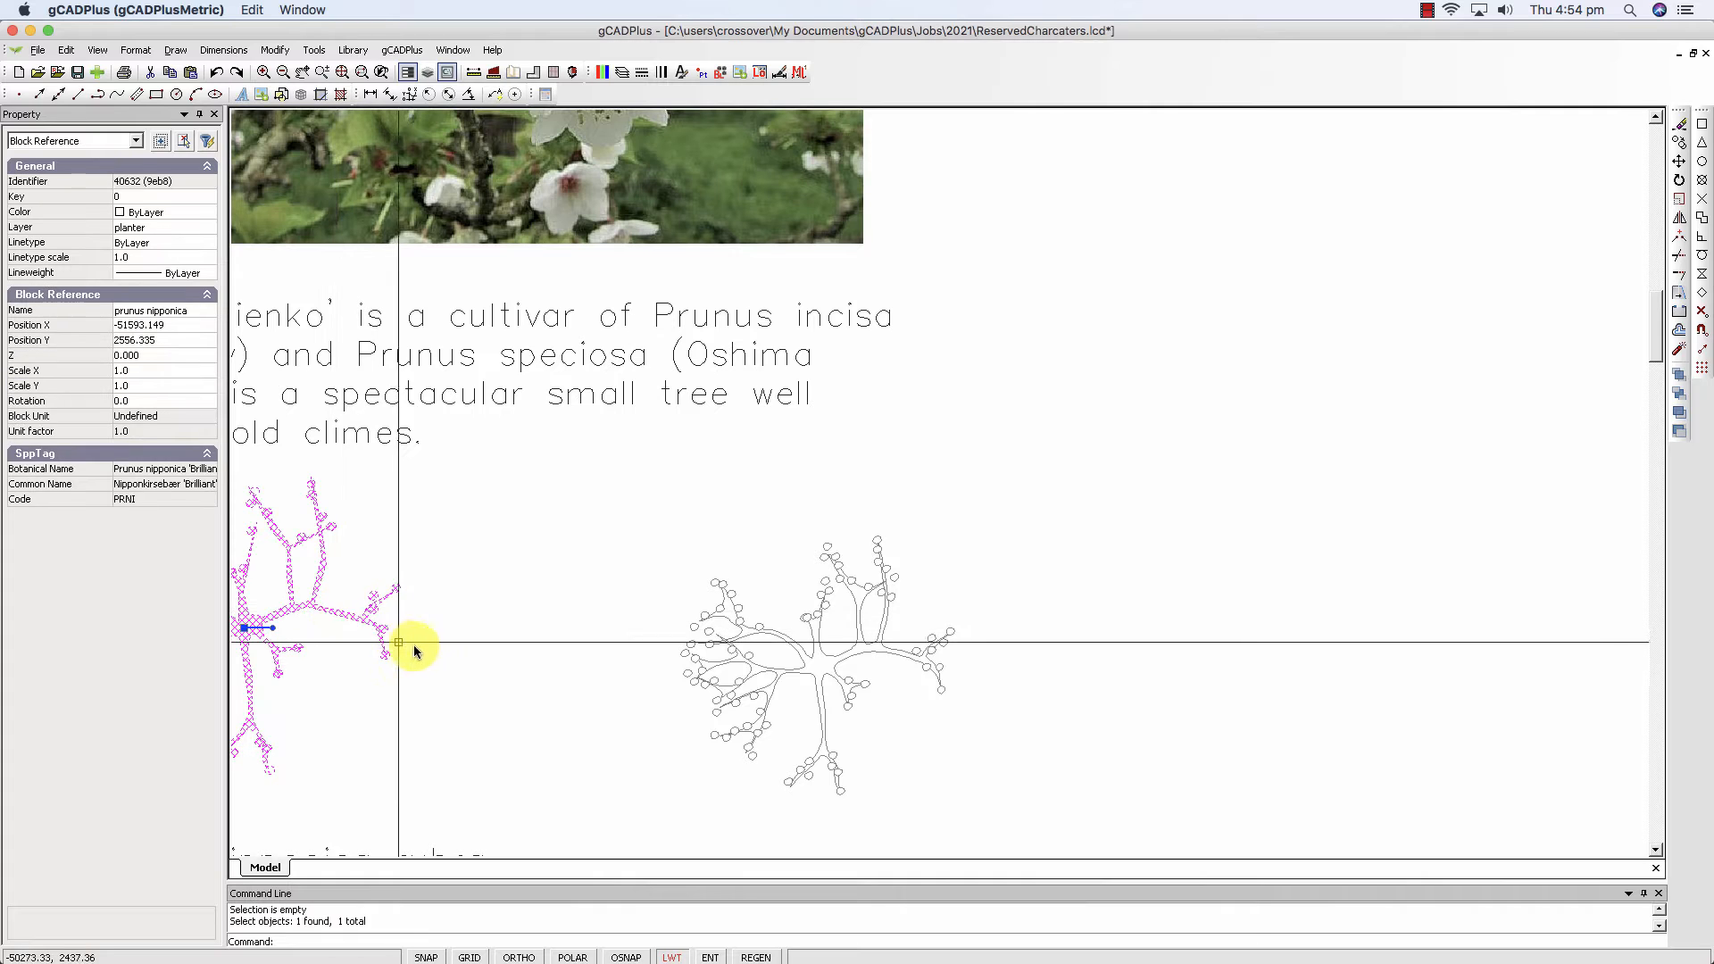
key(Escape)
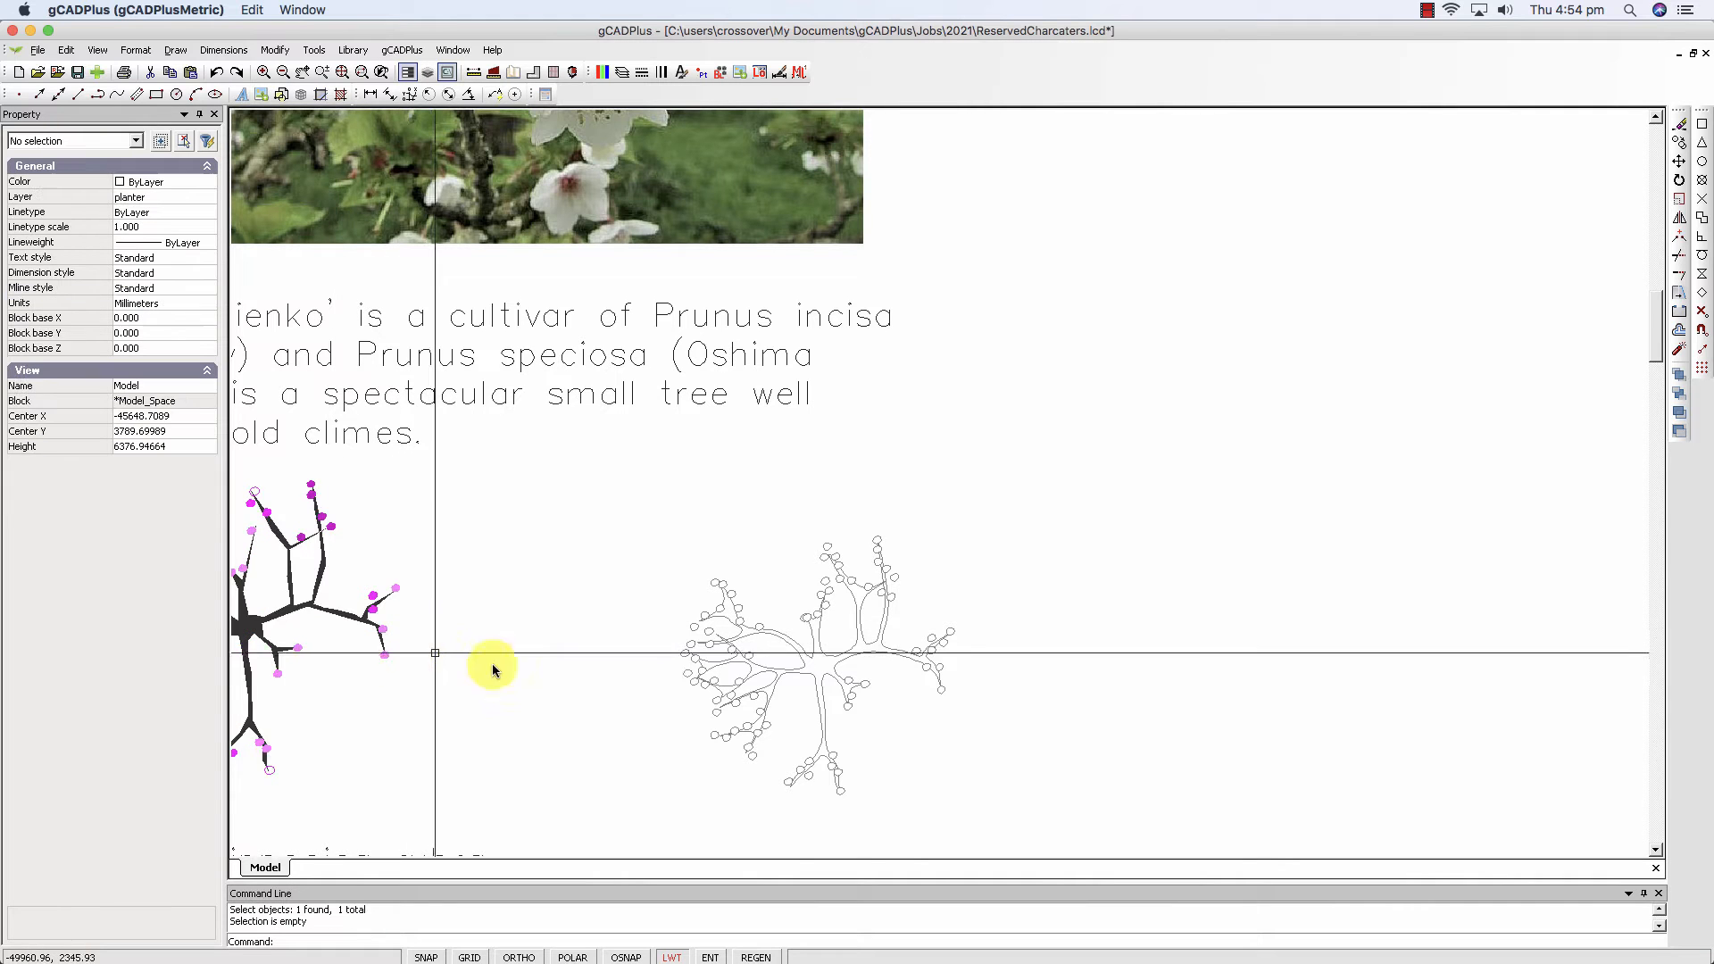
Set the second tree's branch polyline to the olive-brown true colour 152,139,50 and clear the selection.
click(797, 661)
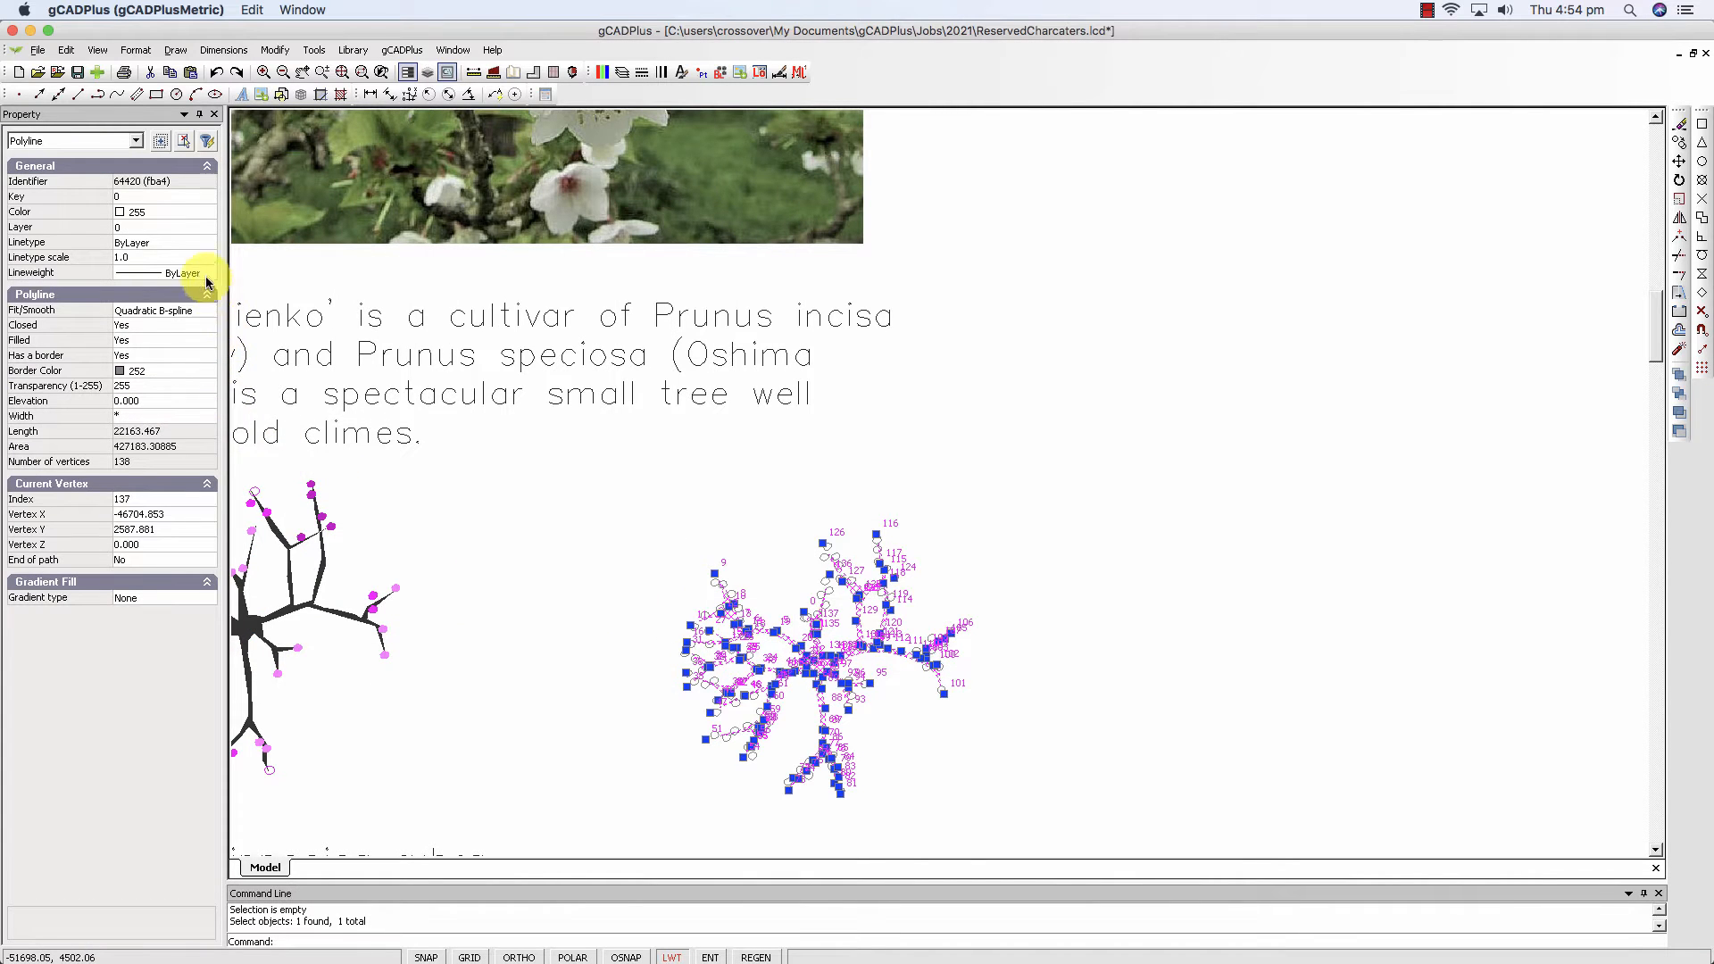
click(204, 219)
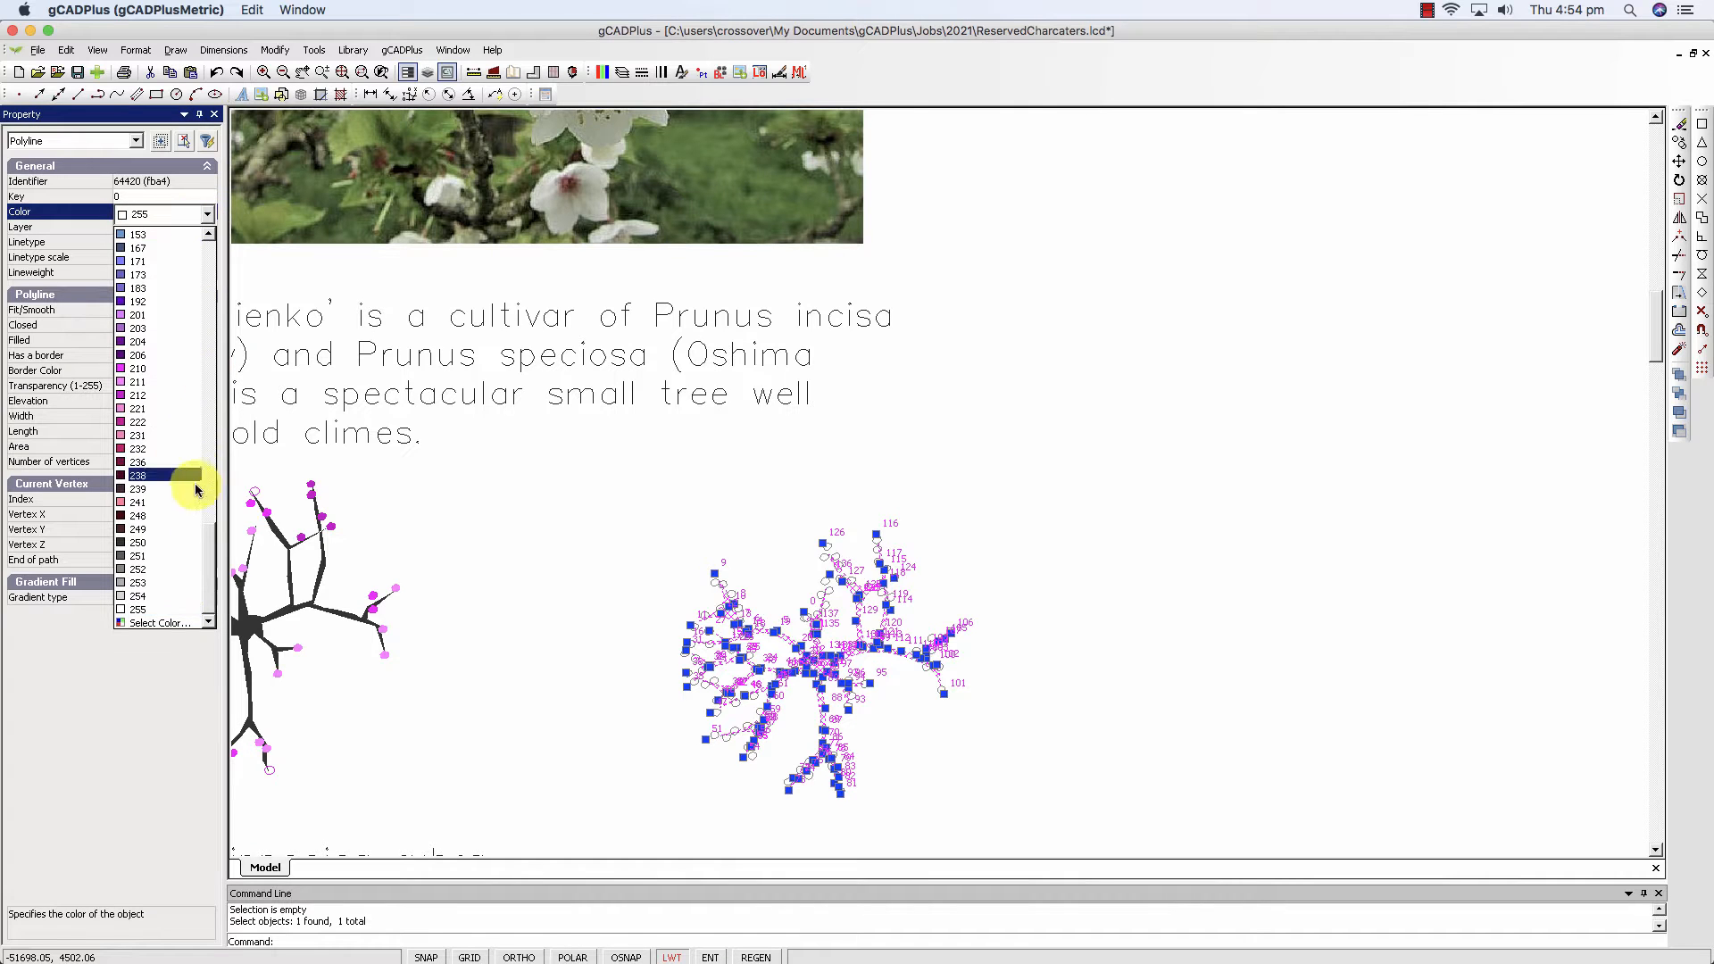
click(179, 626)
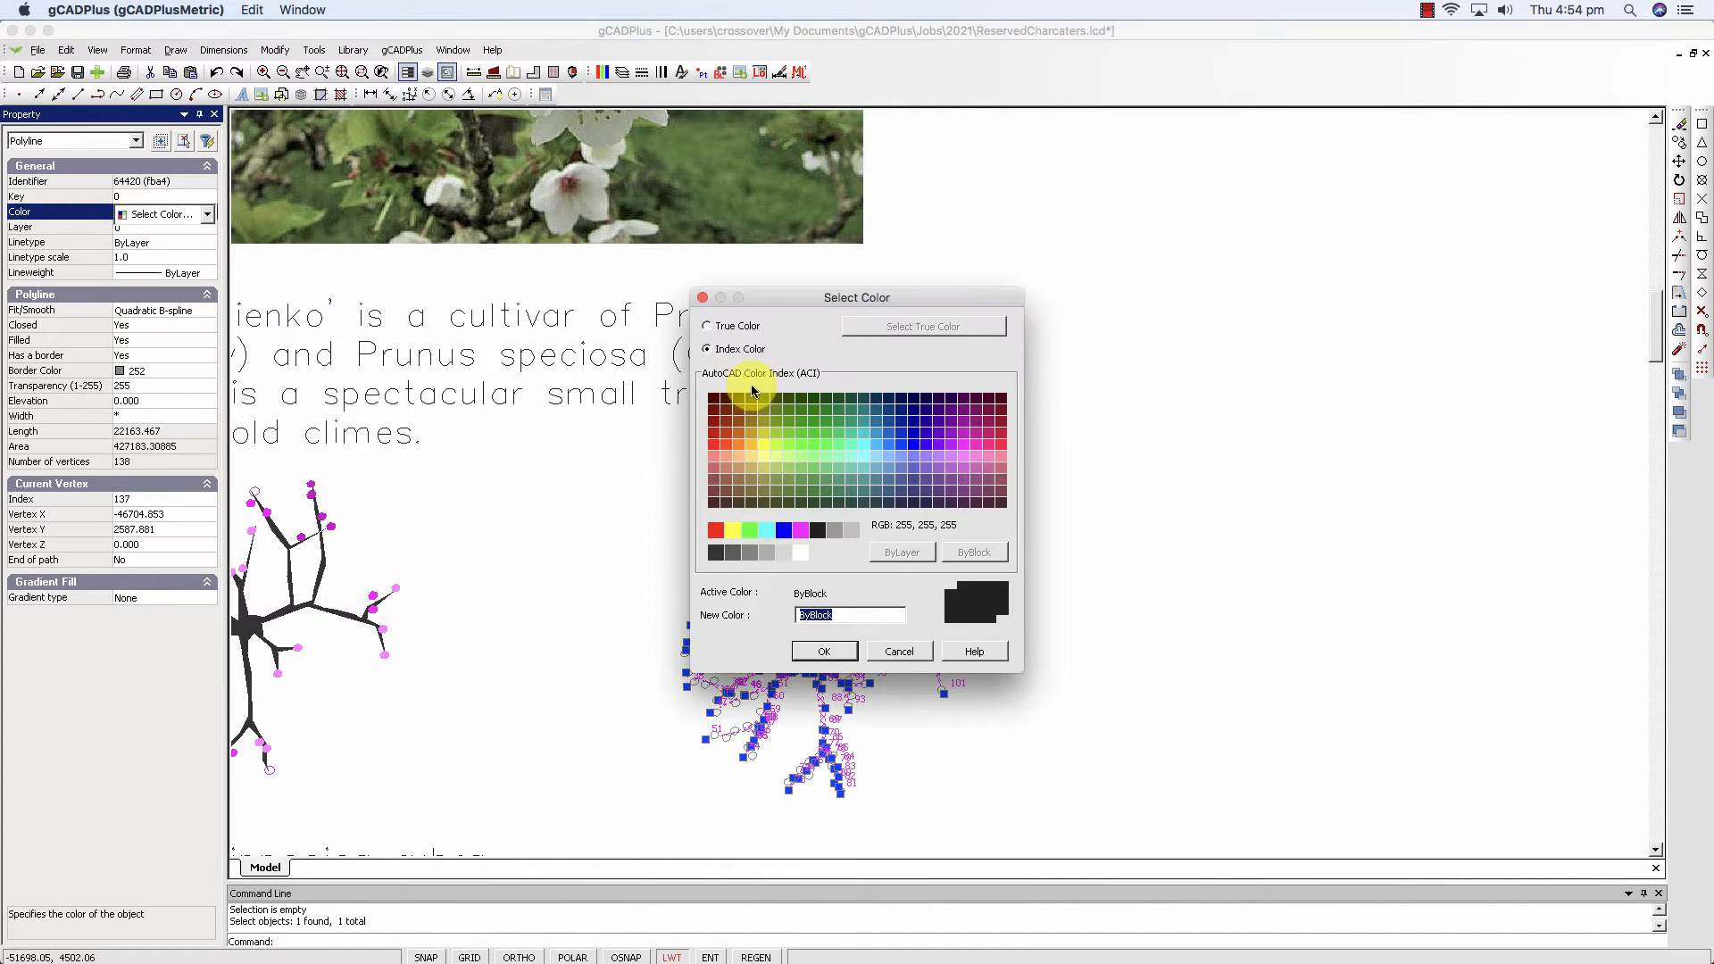
click(722, 327)
click(873, 330)
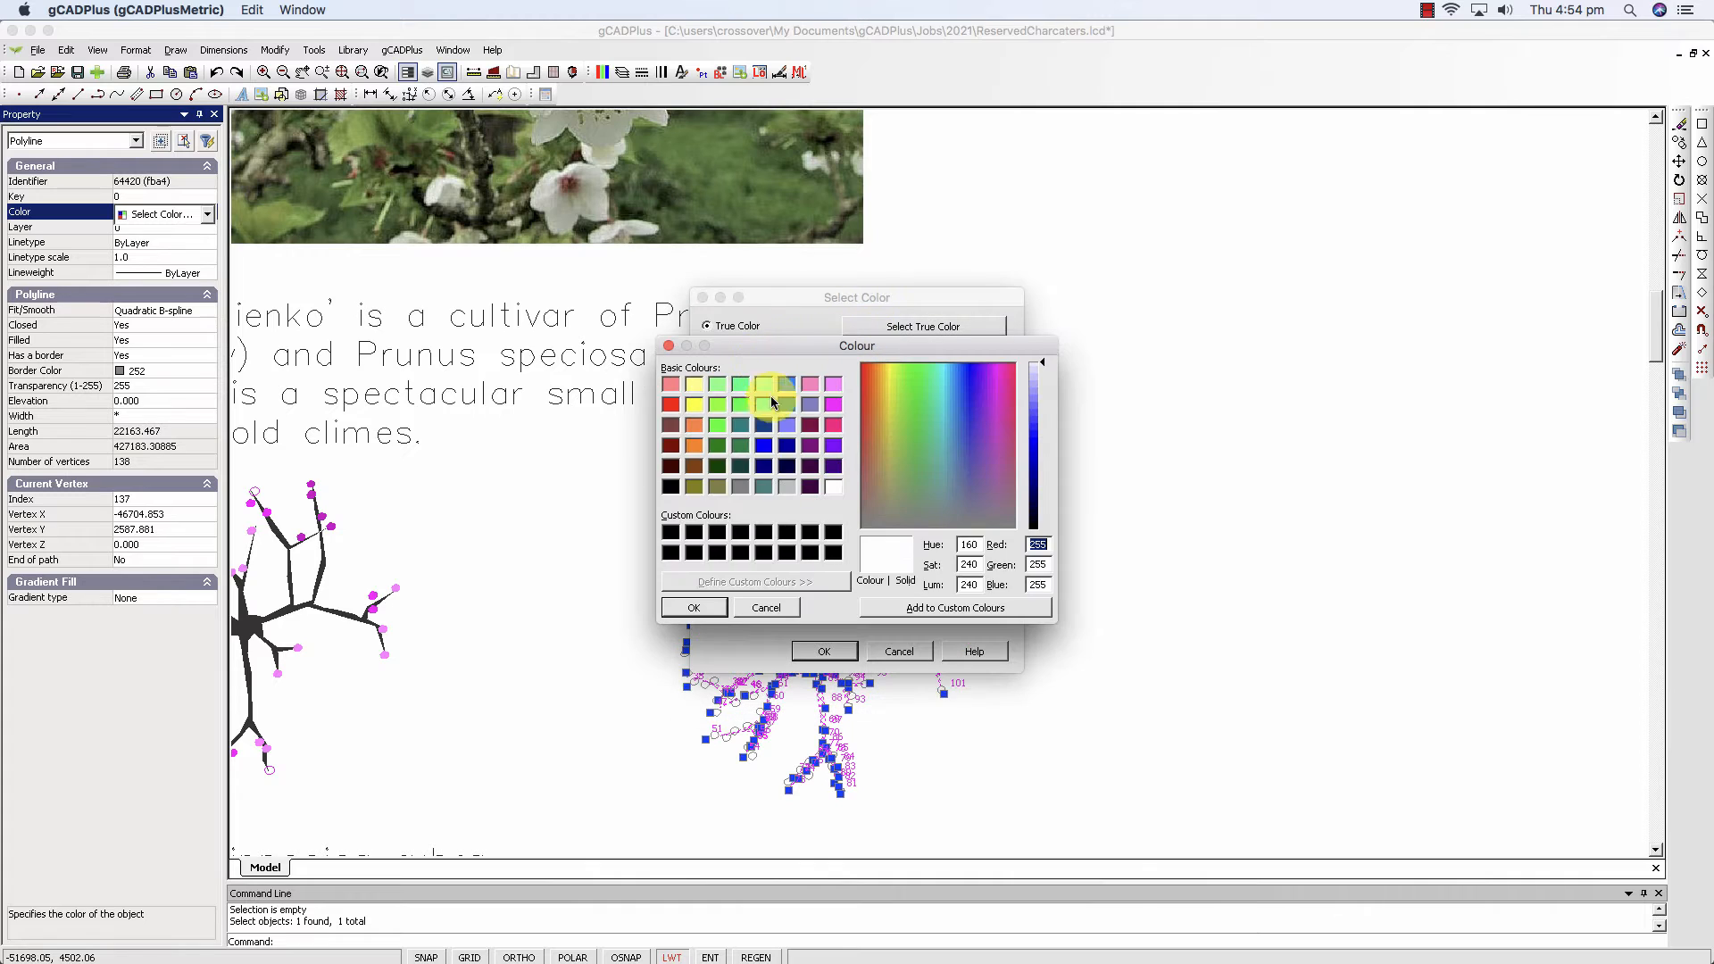
click(887, 446)
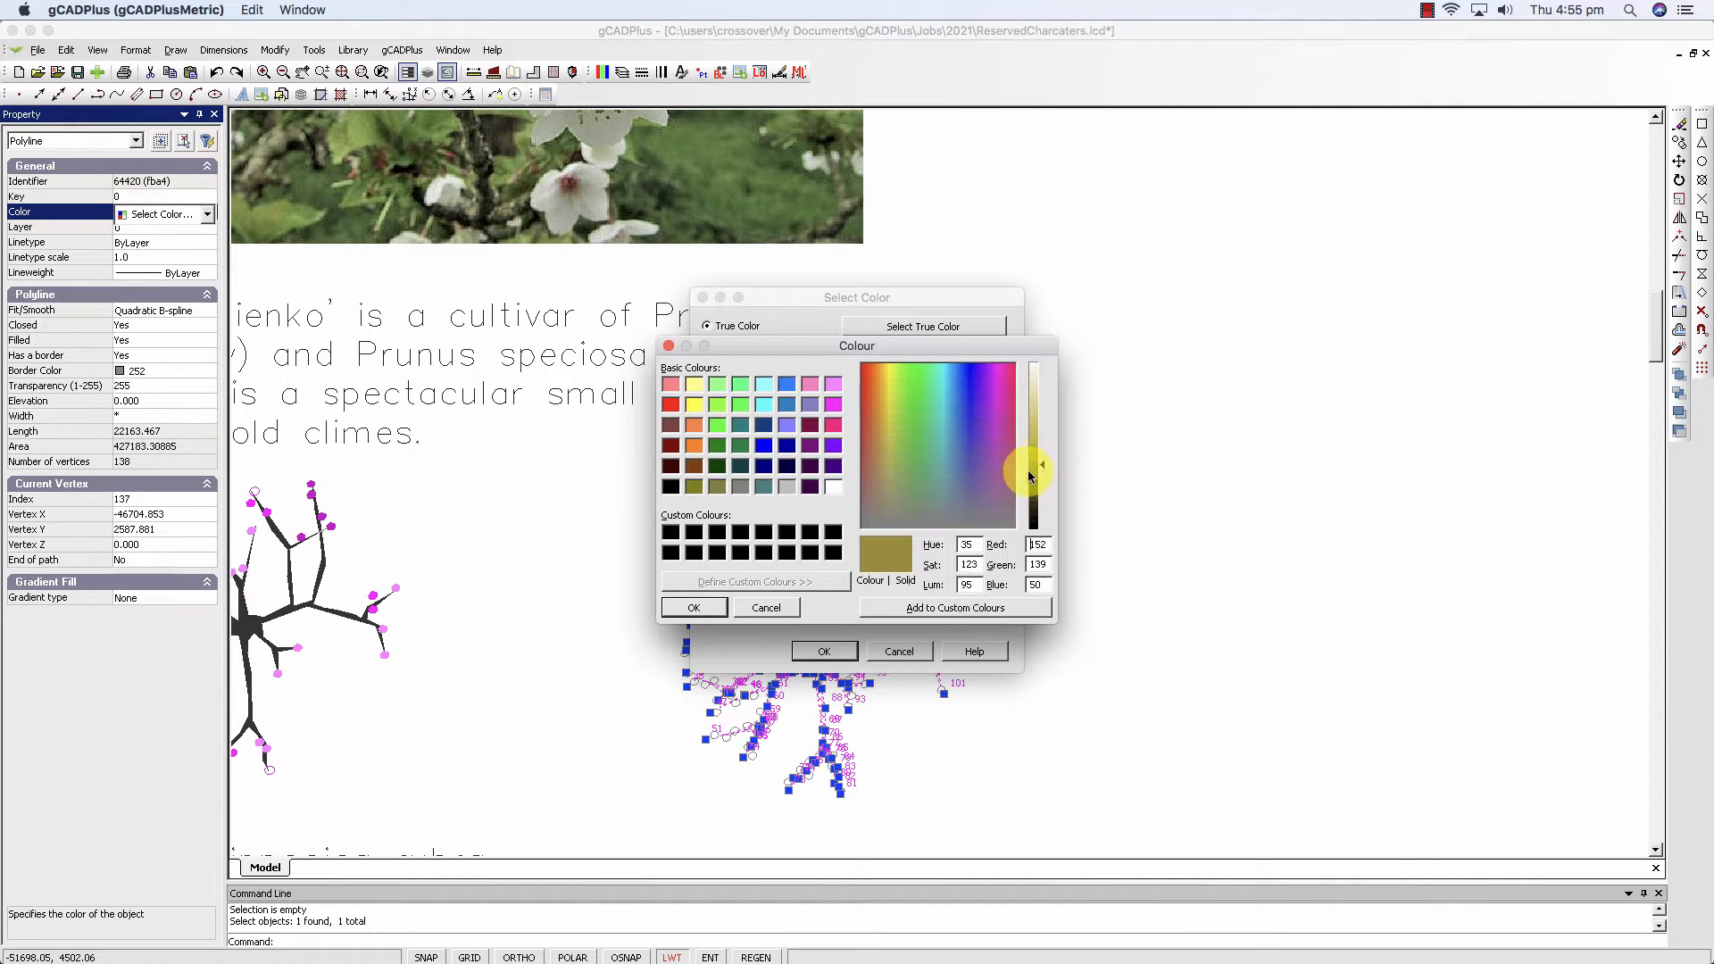
click(695, 607)
click(823, 651)
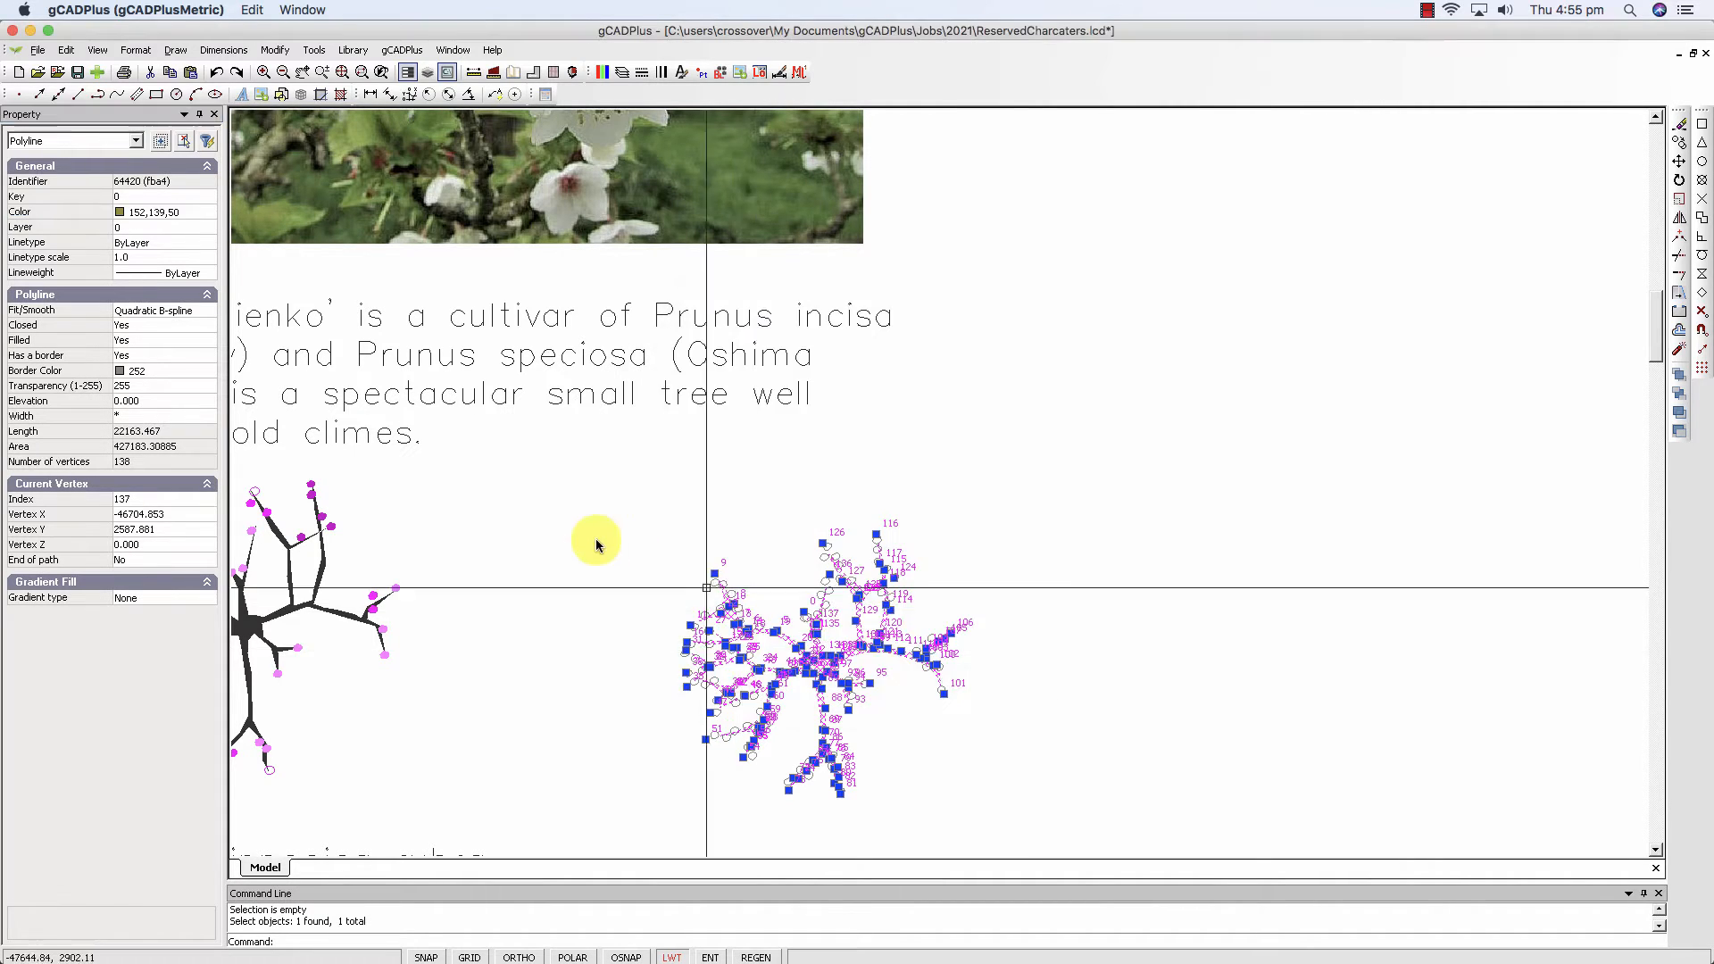
right_click(593, 540)
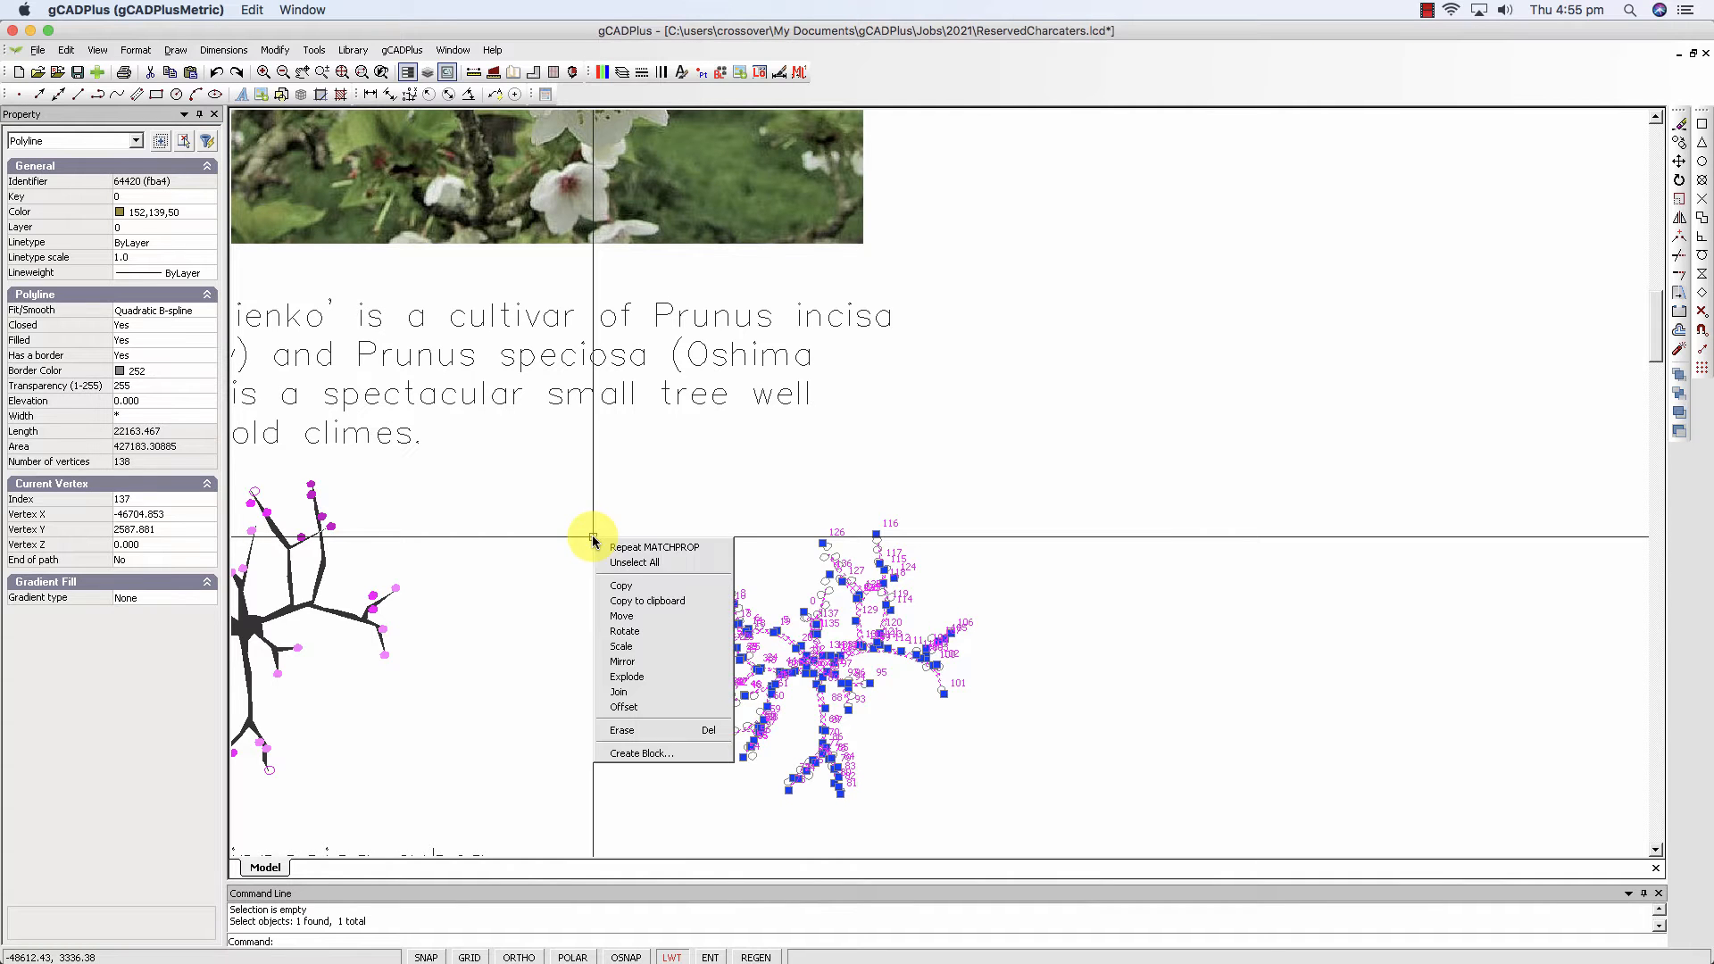
click(625, 564)
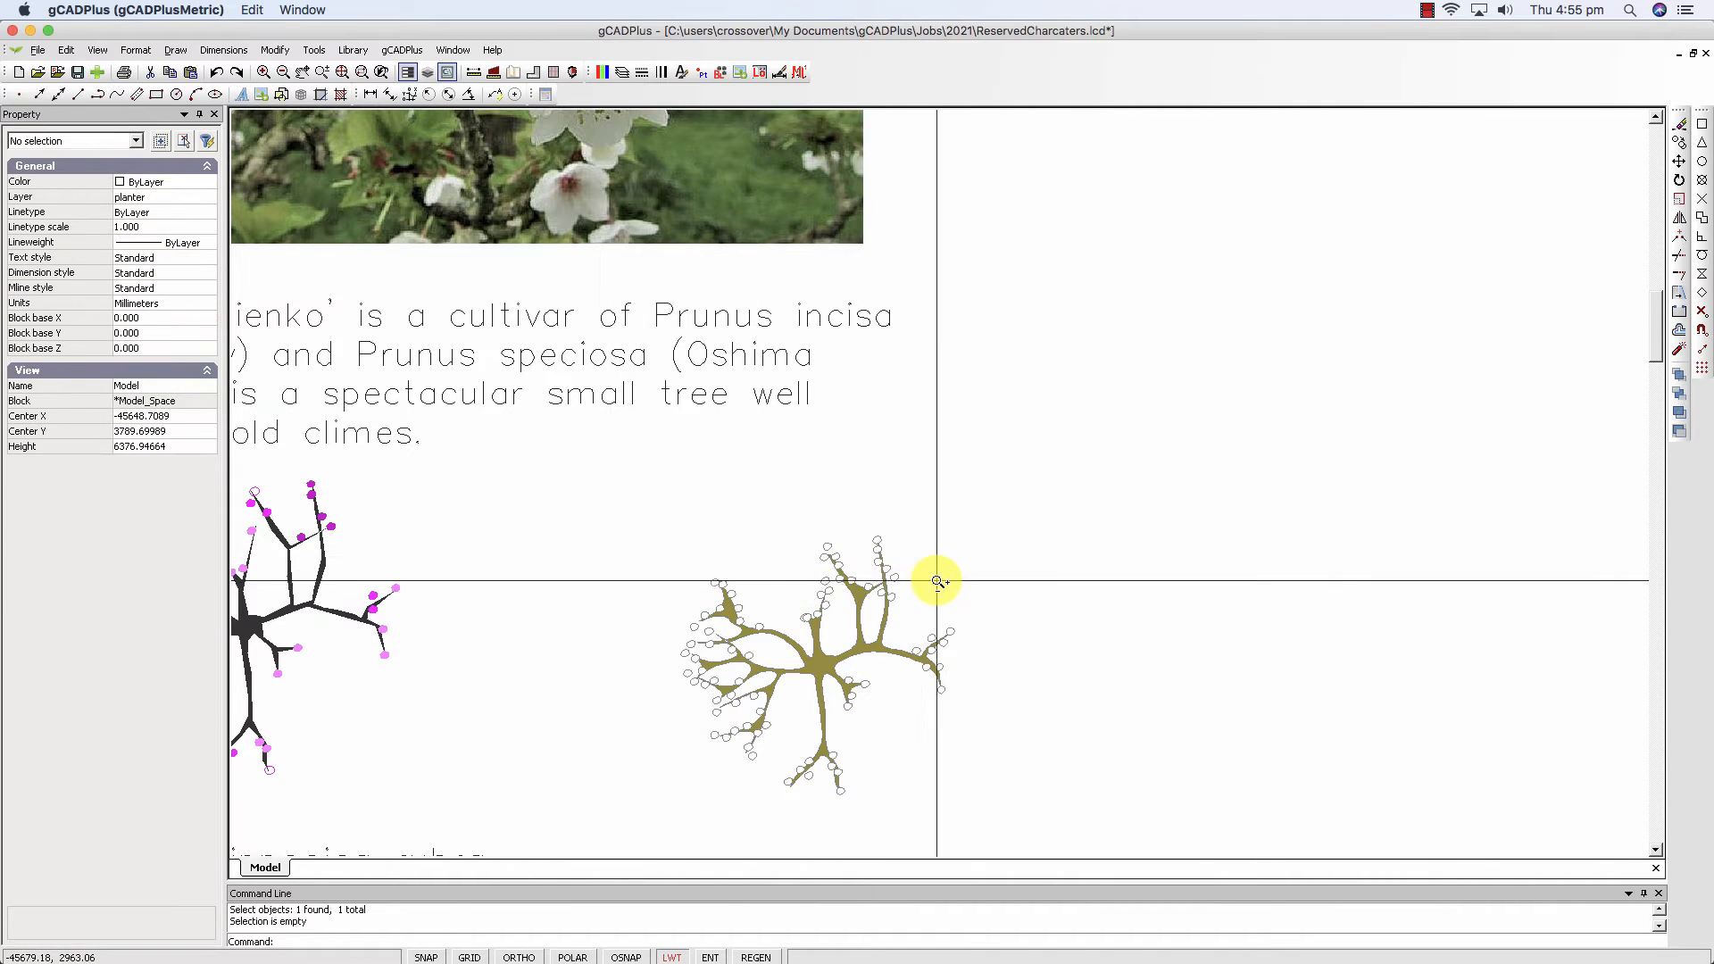
Set the branch polyline's Fit/Smooth type to Round vertices and clear the selection.
scroll(934, 574, down, 1)
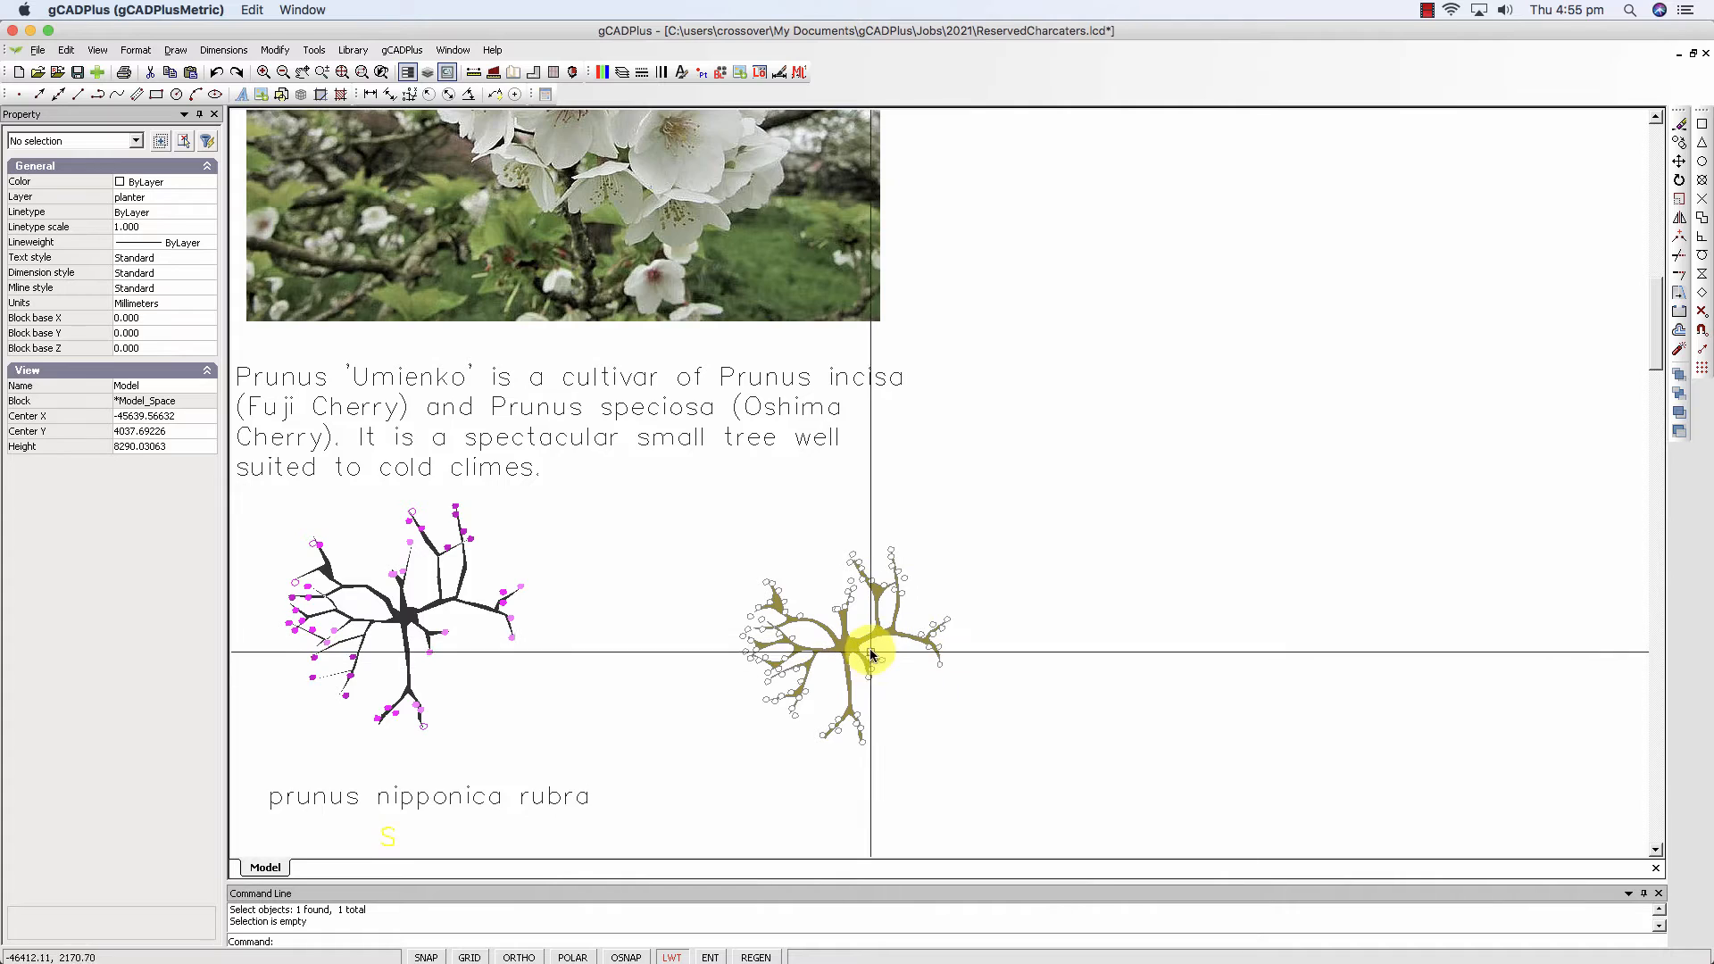
scroll(873, 647, up, 3)
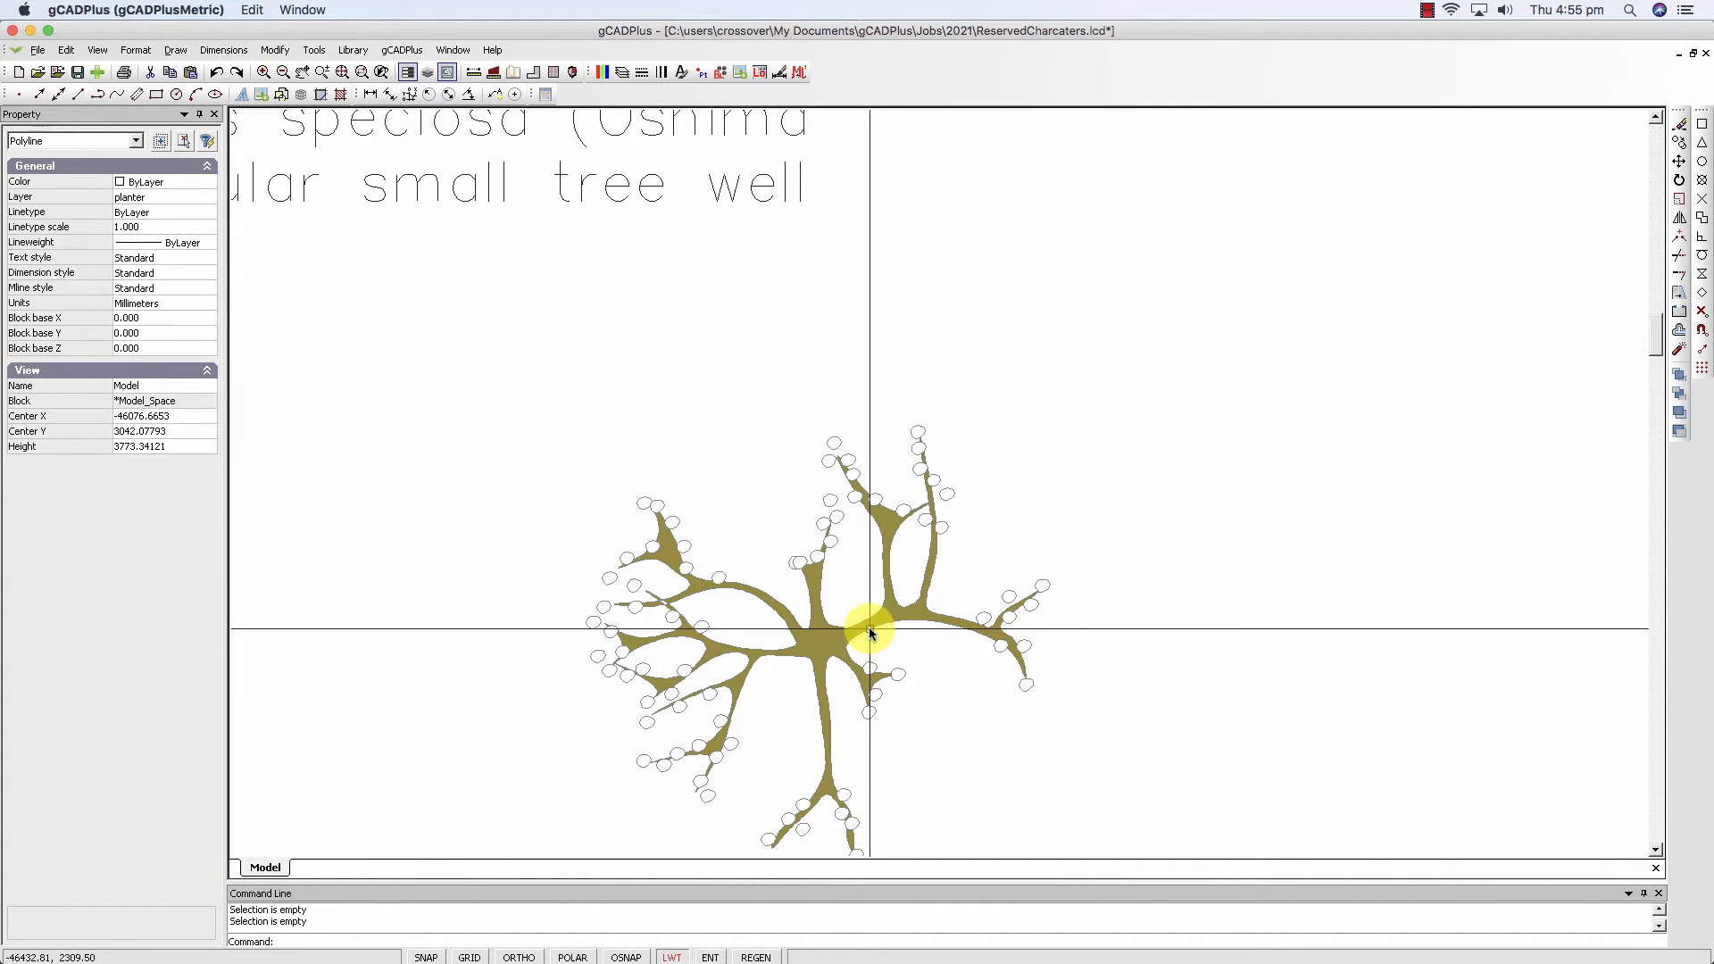
click(870, 632)
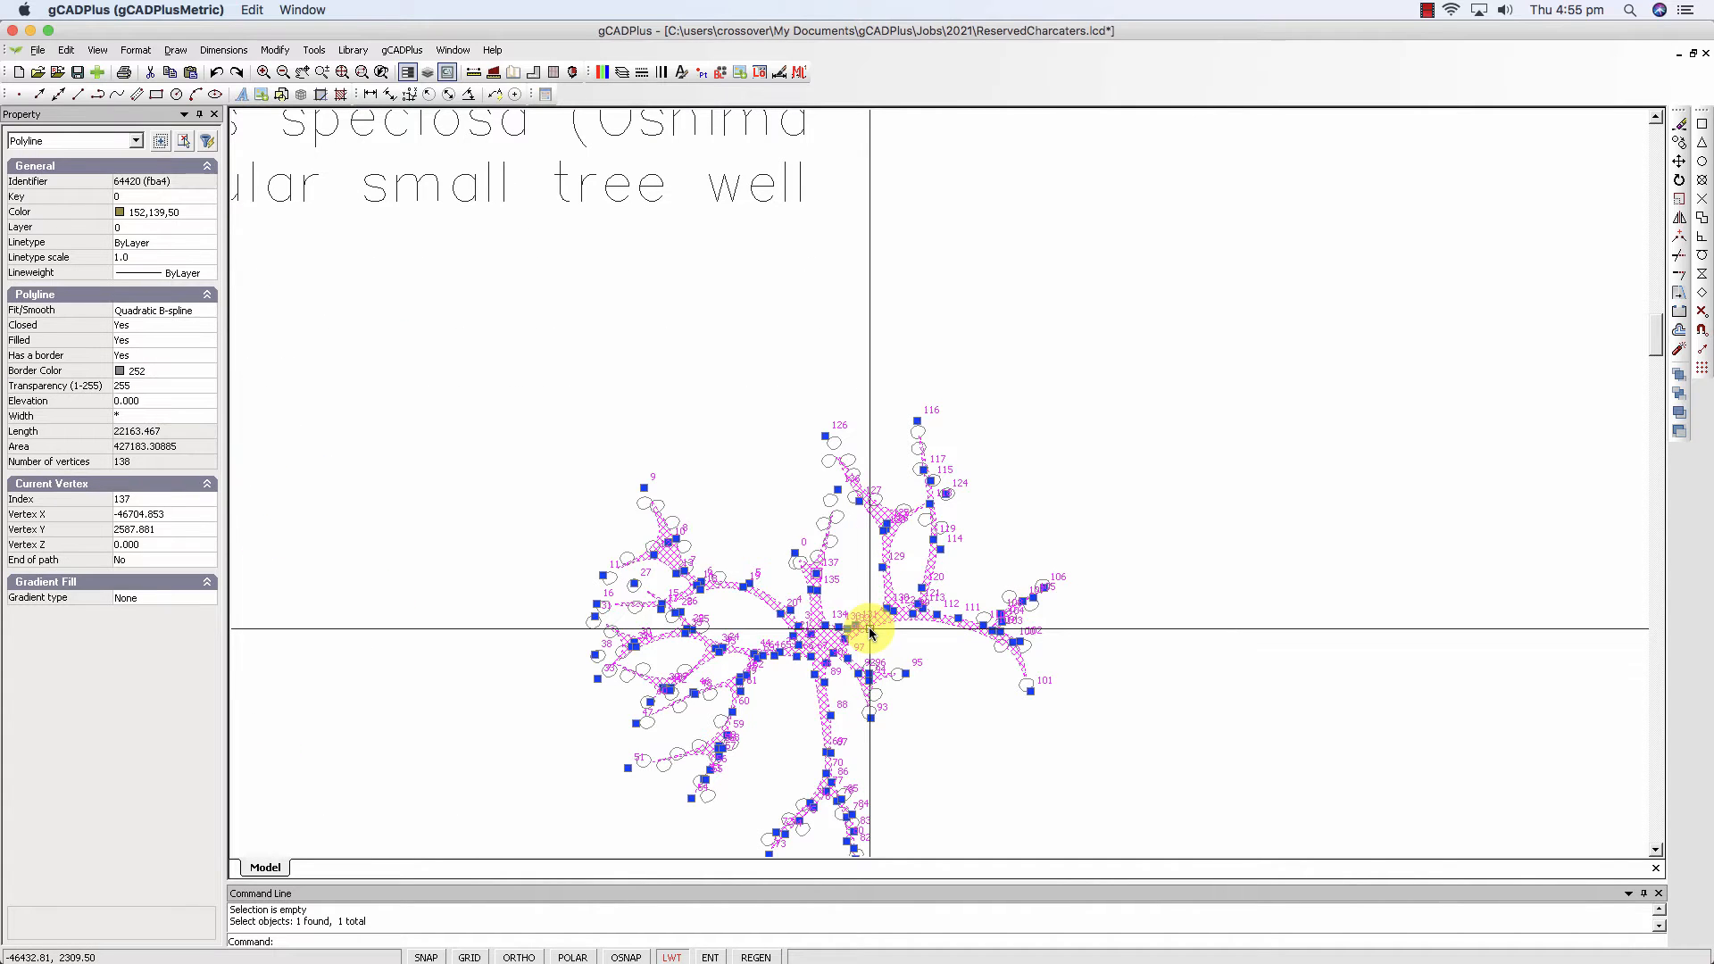
click(209, 314)
click(209, 313)
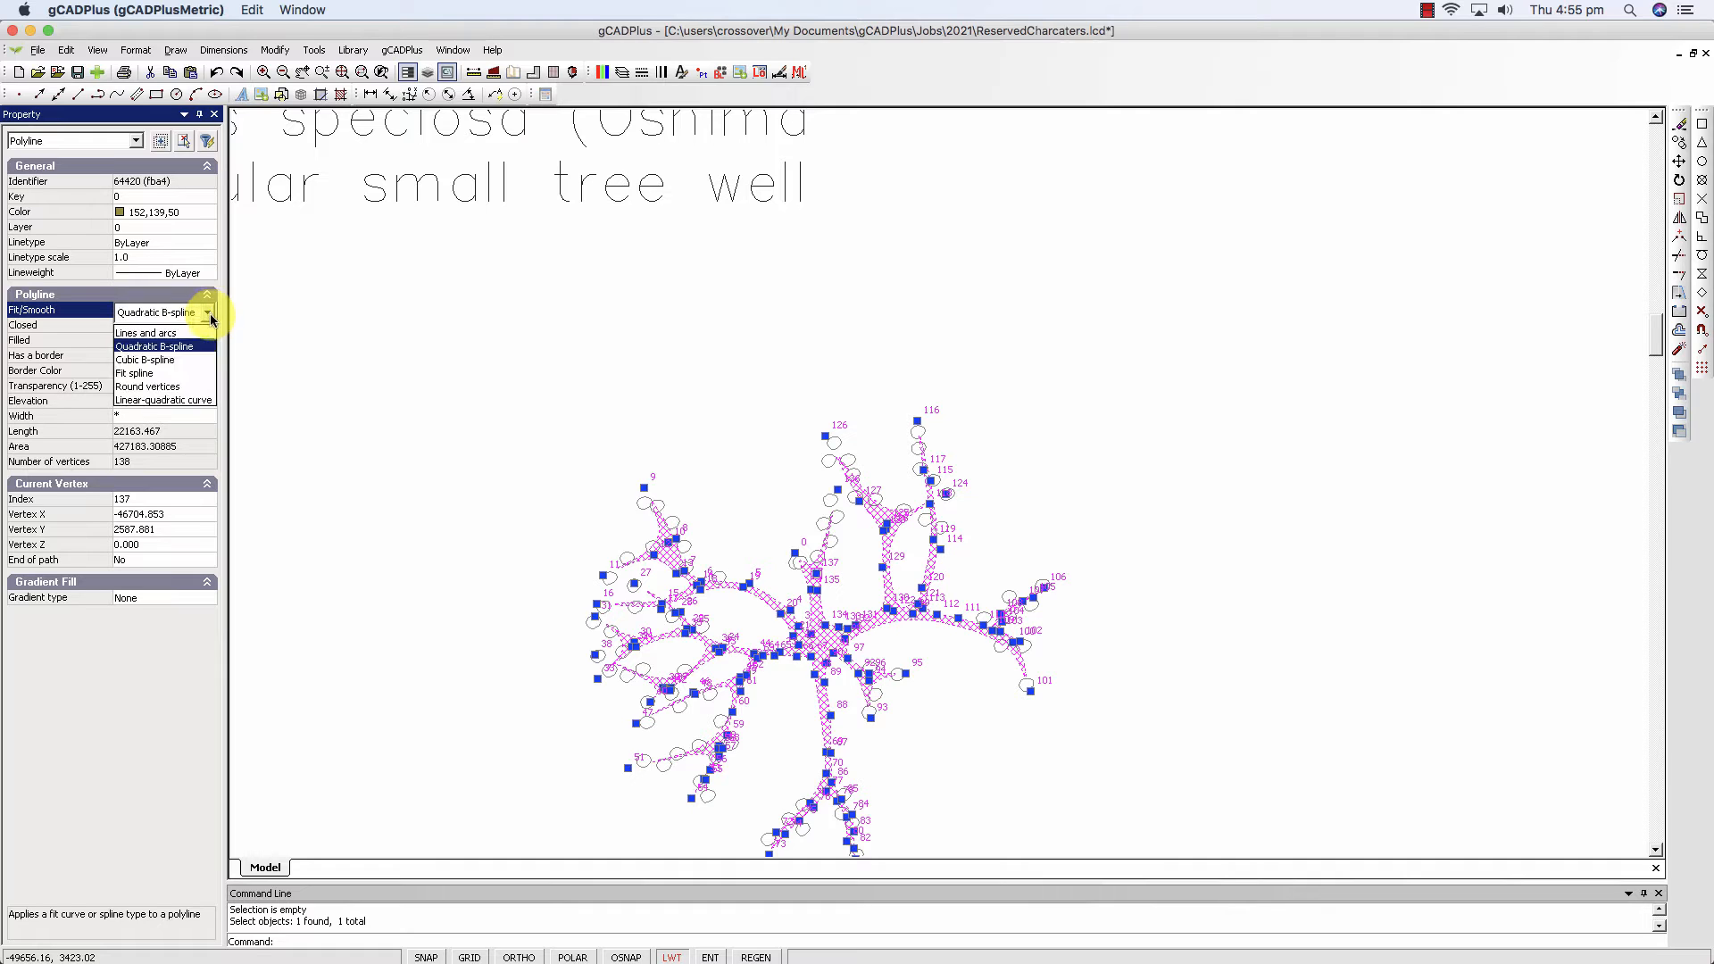
click(183, 386)
right_click(423, 342)
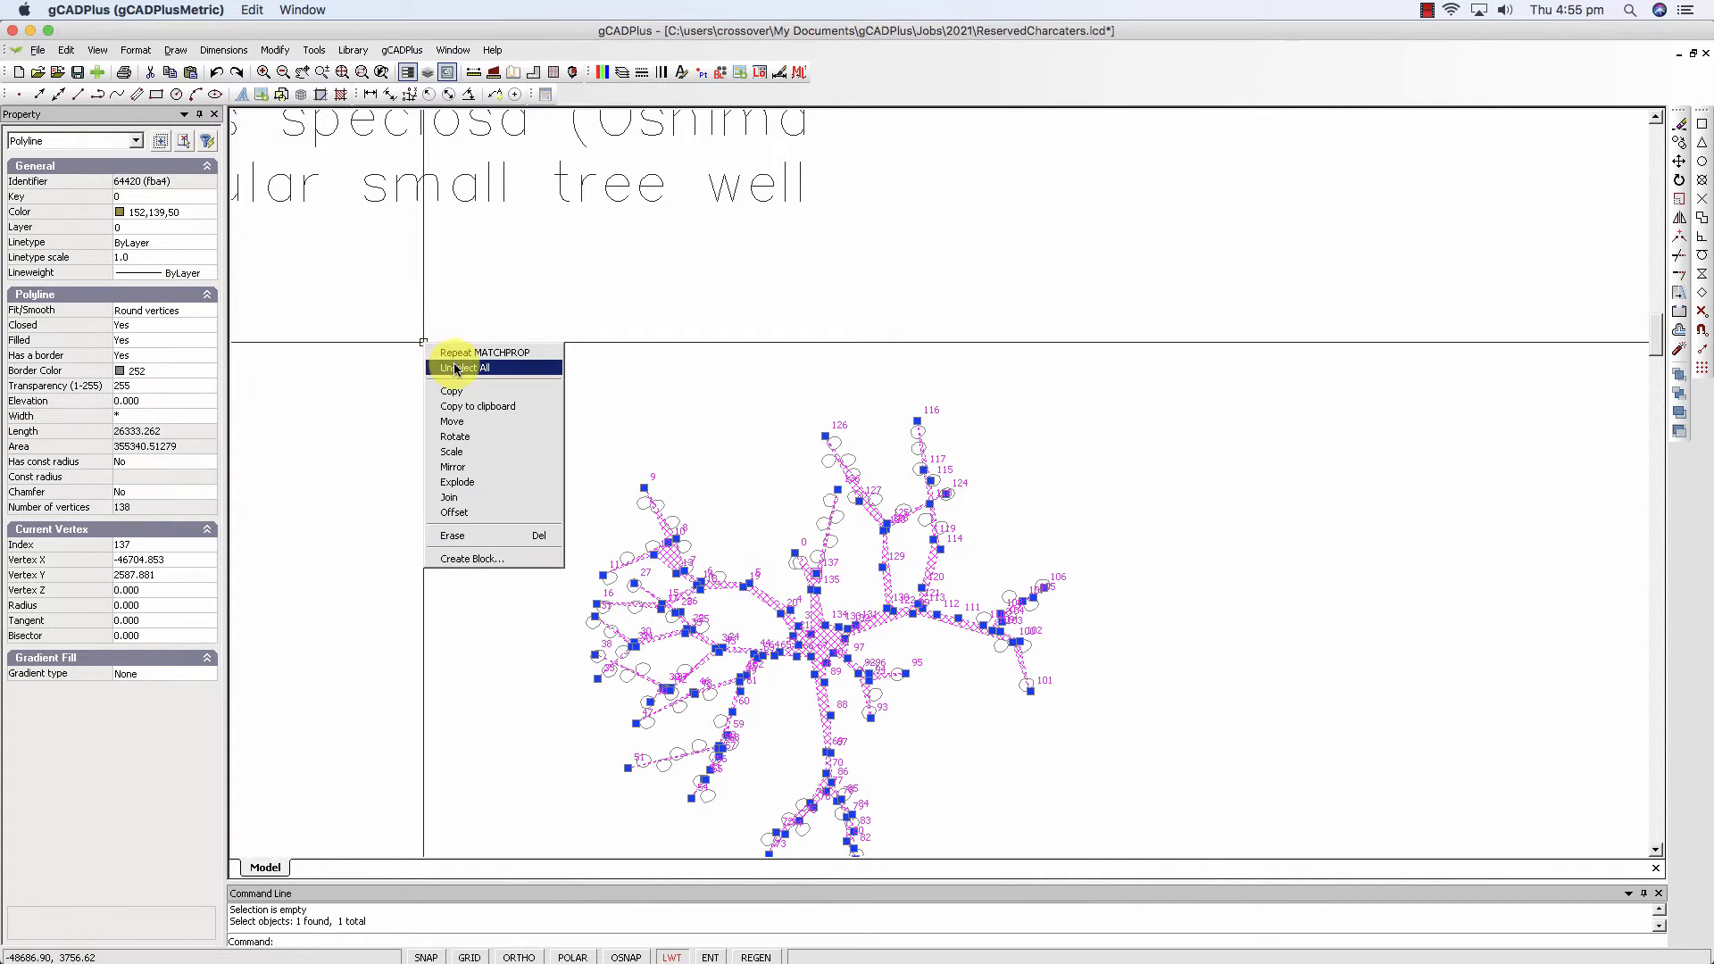
click(455, 368)
scroll(461, 365, down, 2)
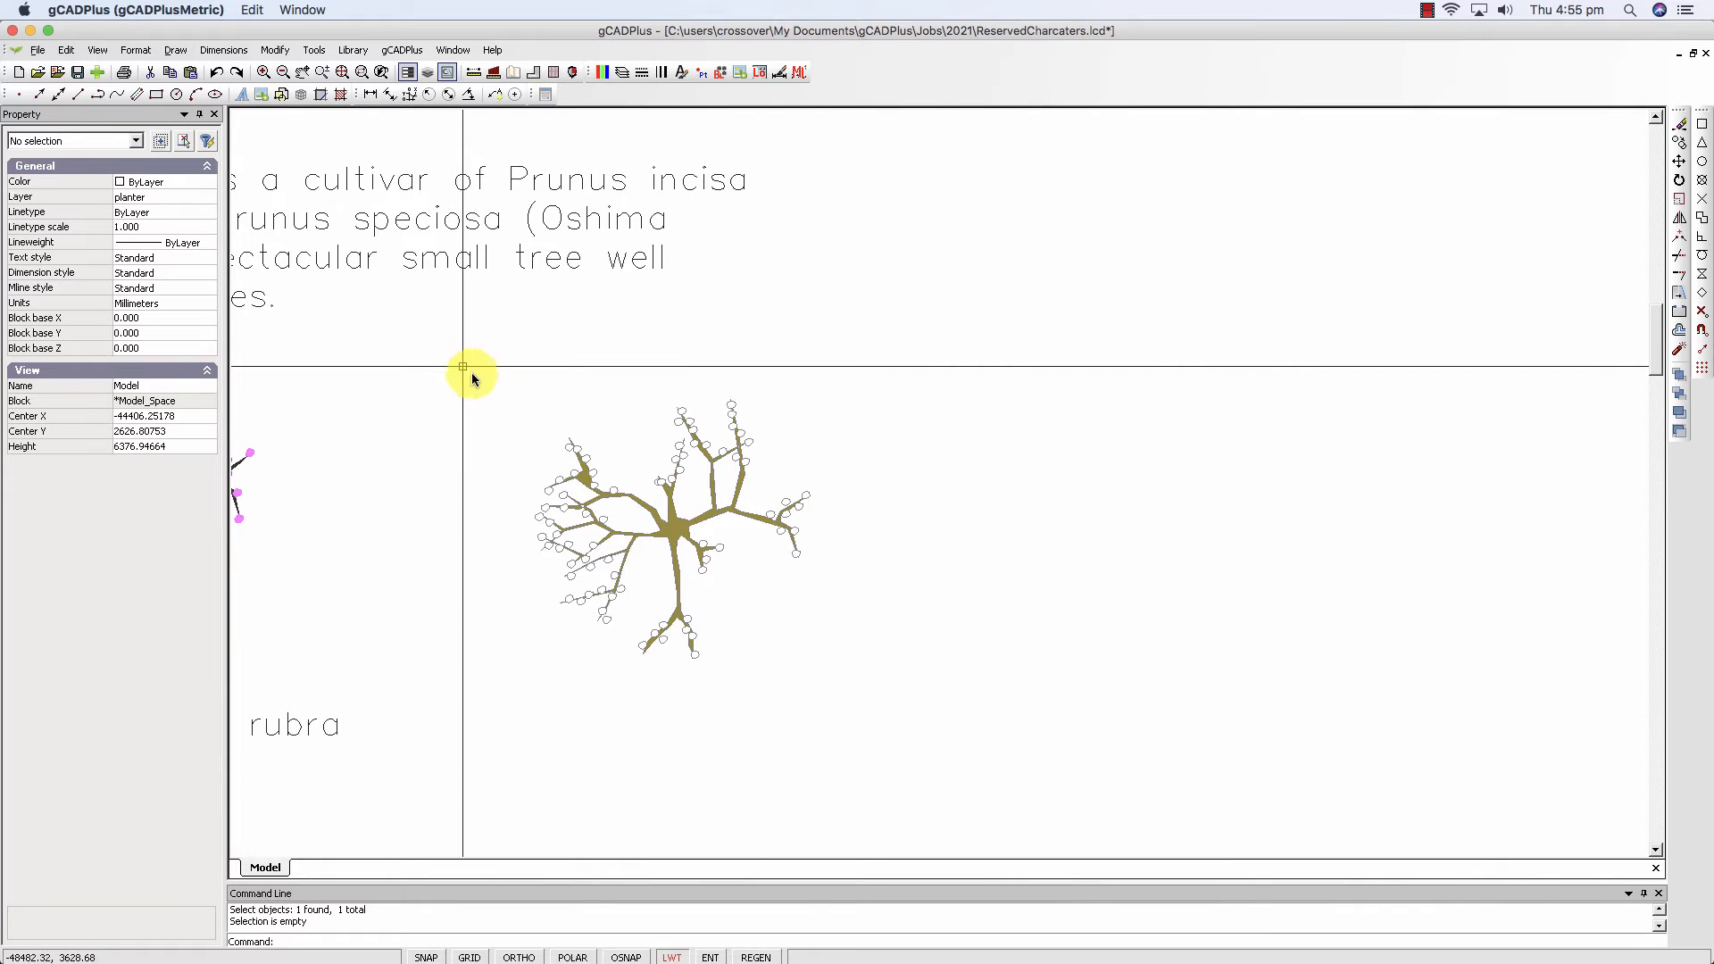
scroll(472, 374, down, 1)
middle_drag(823, 562, 957, 588)
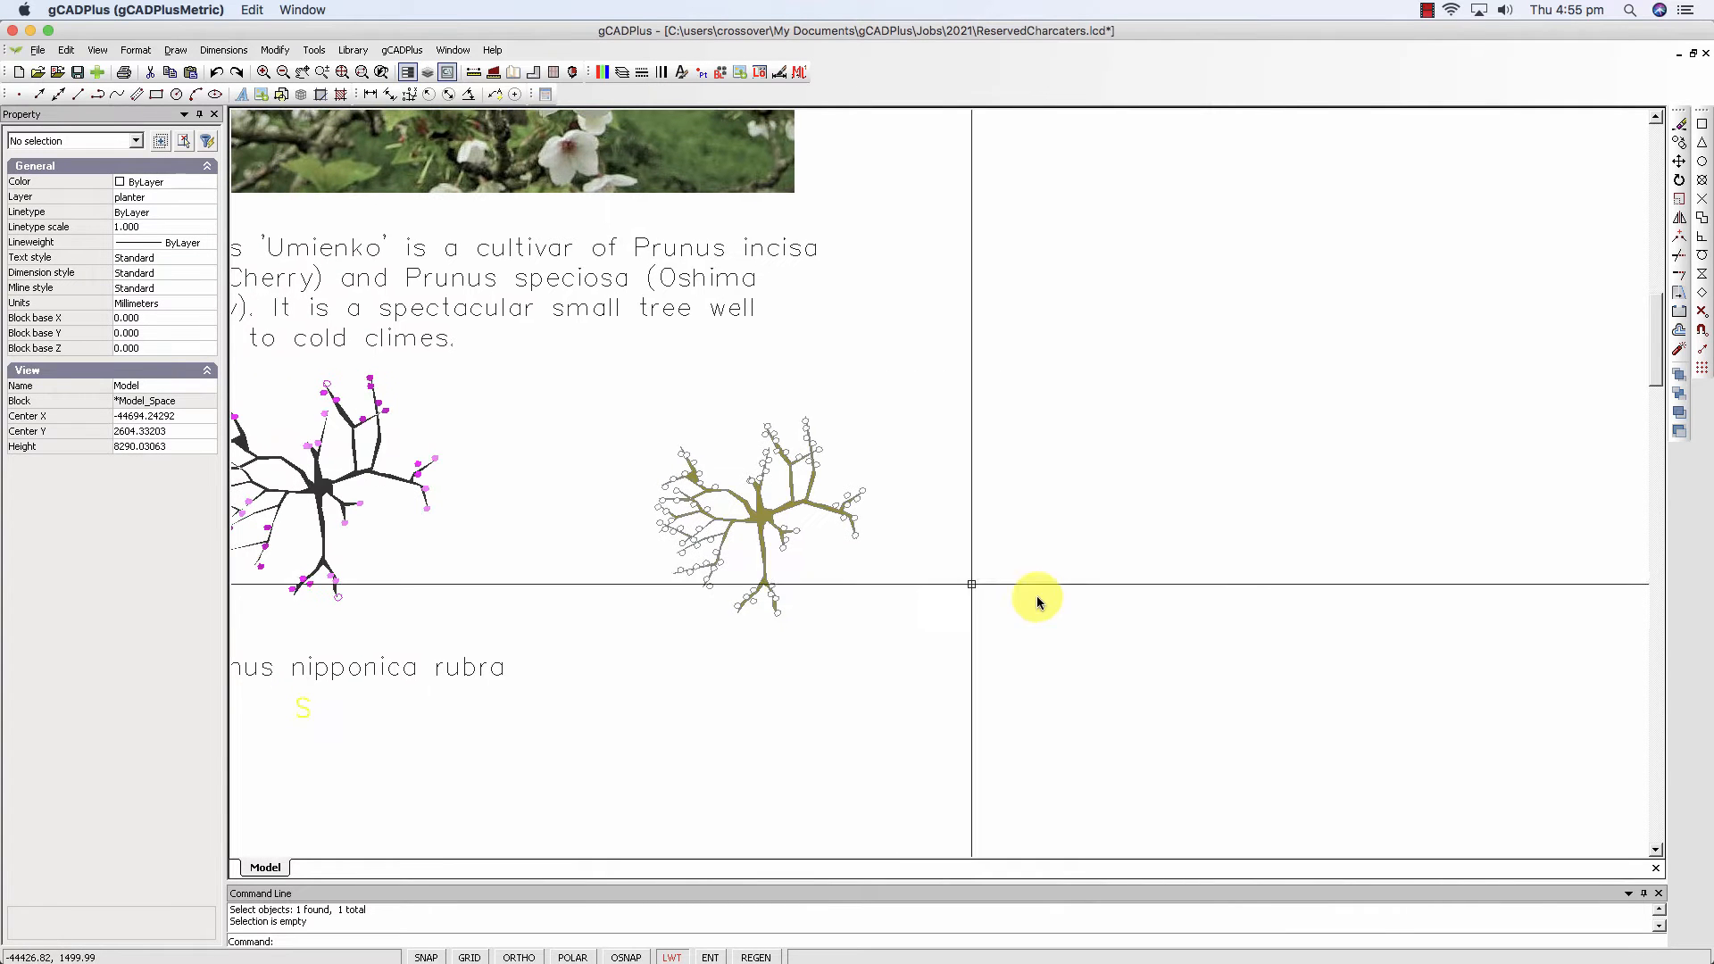
scroll(661, 512, up, 3)
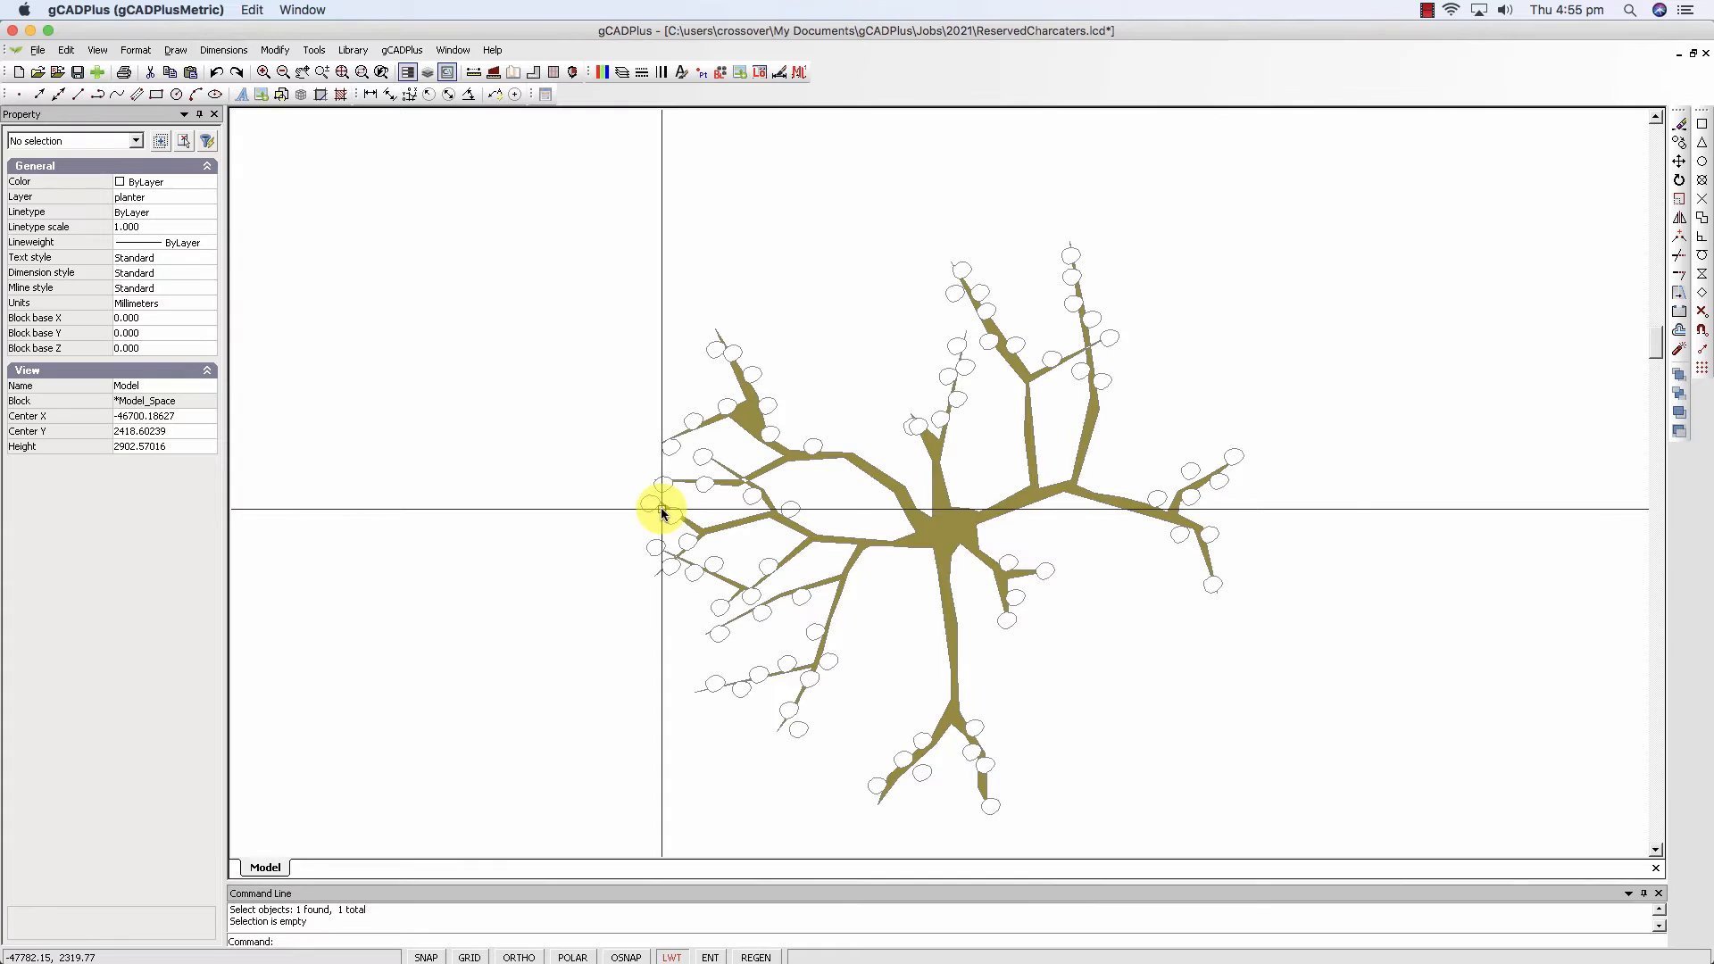
scroll(661, 512, up, 1)
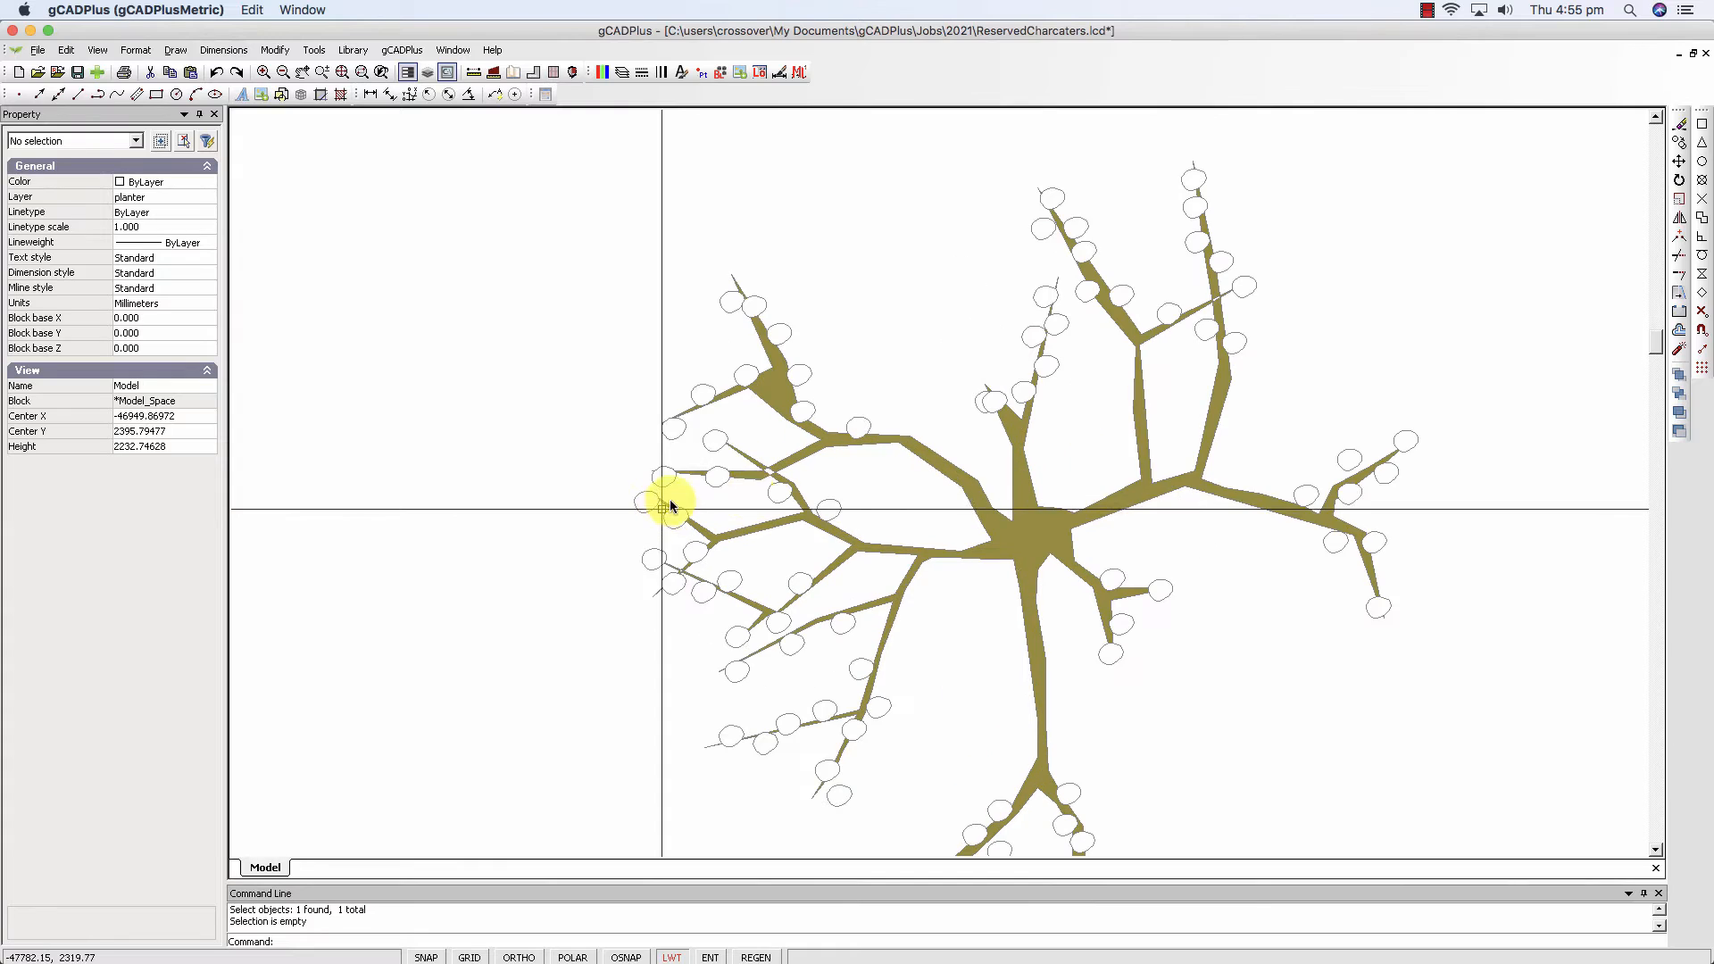
click(840, 513)
right_click(840, 509)
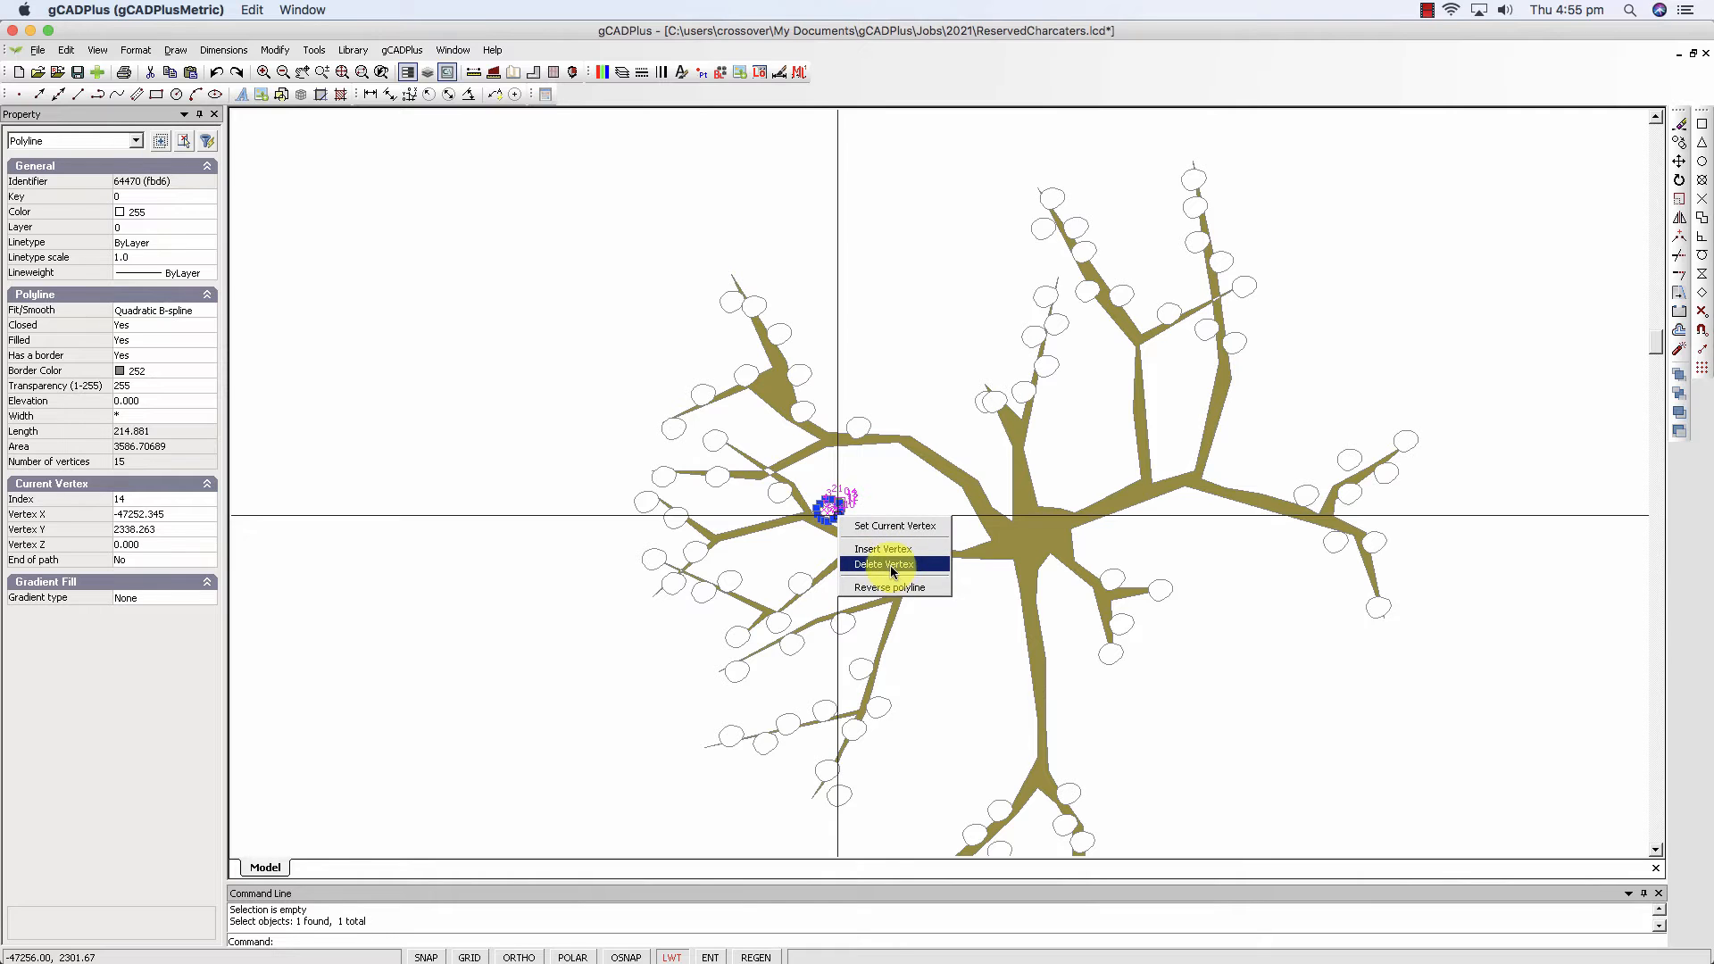
click(887, 562)
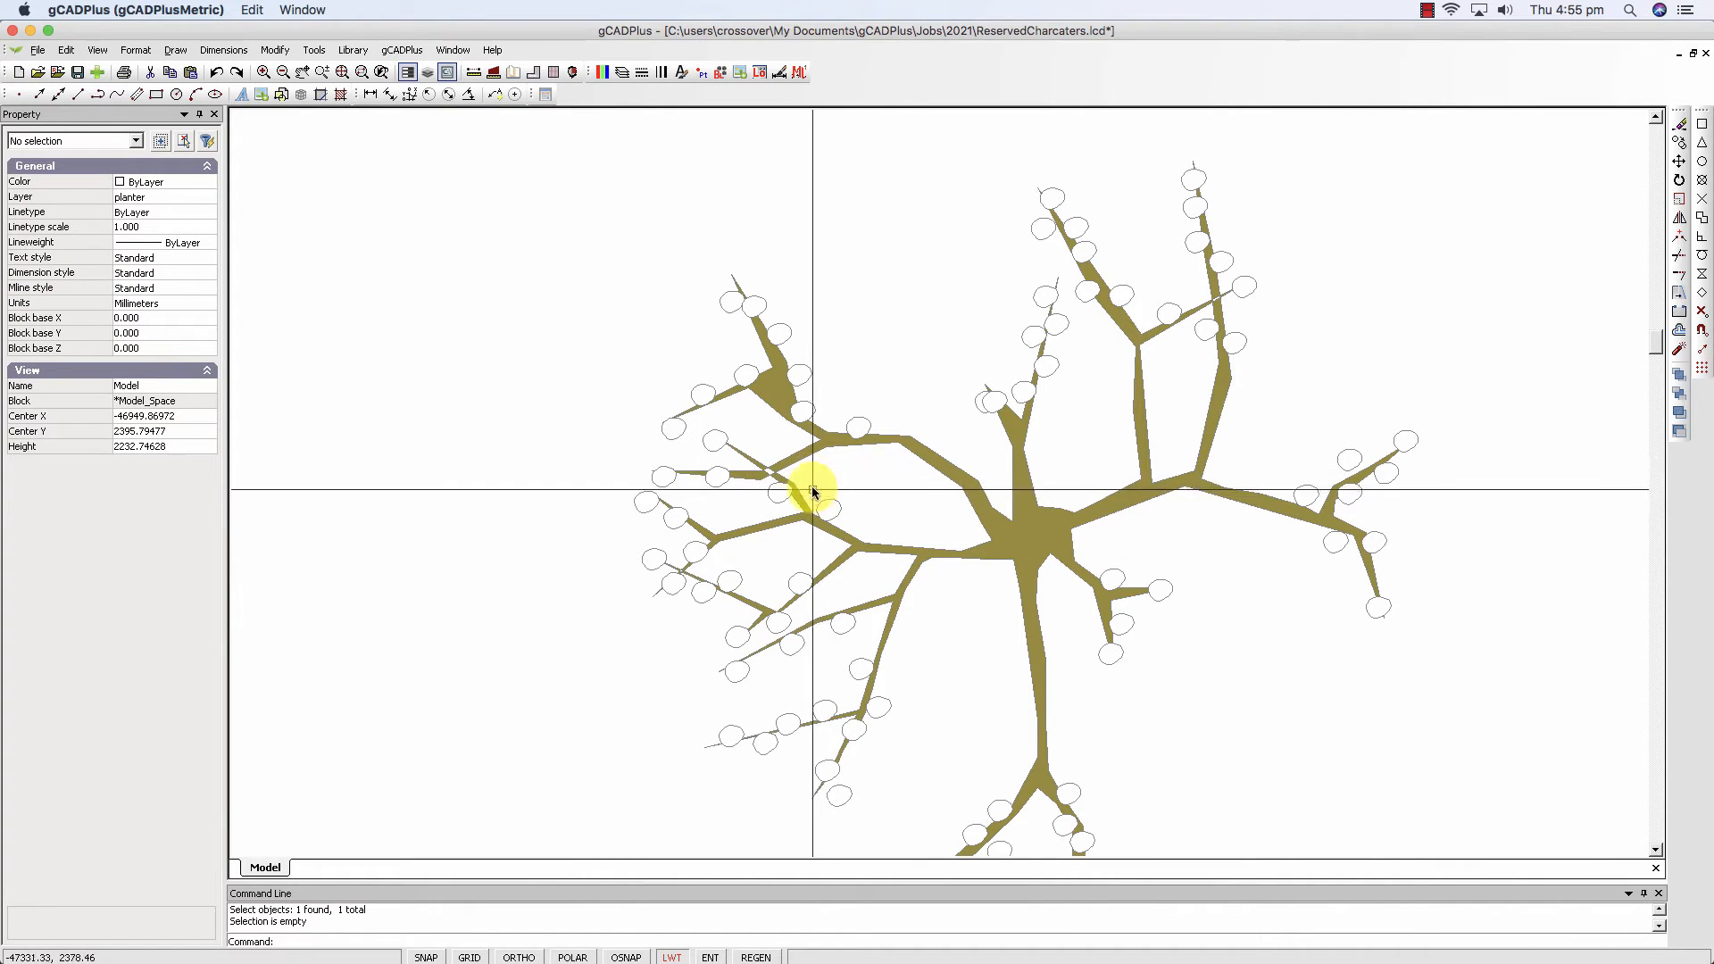
Scale up the single blossom beside the fork of the olive-brown tree's left-hand branches, using its centre as the base point.
click(859, 516)
right_click(863, 517)
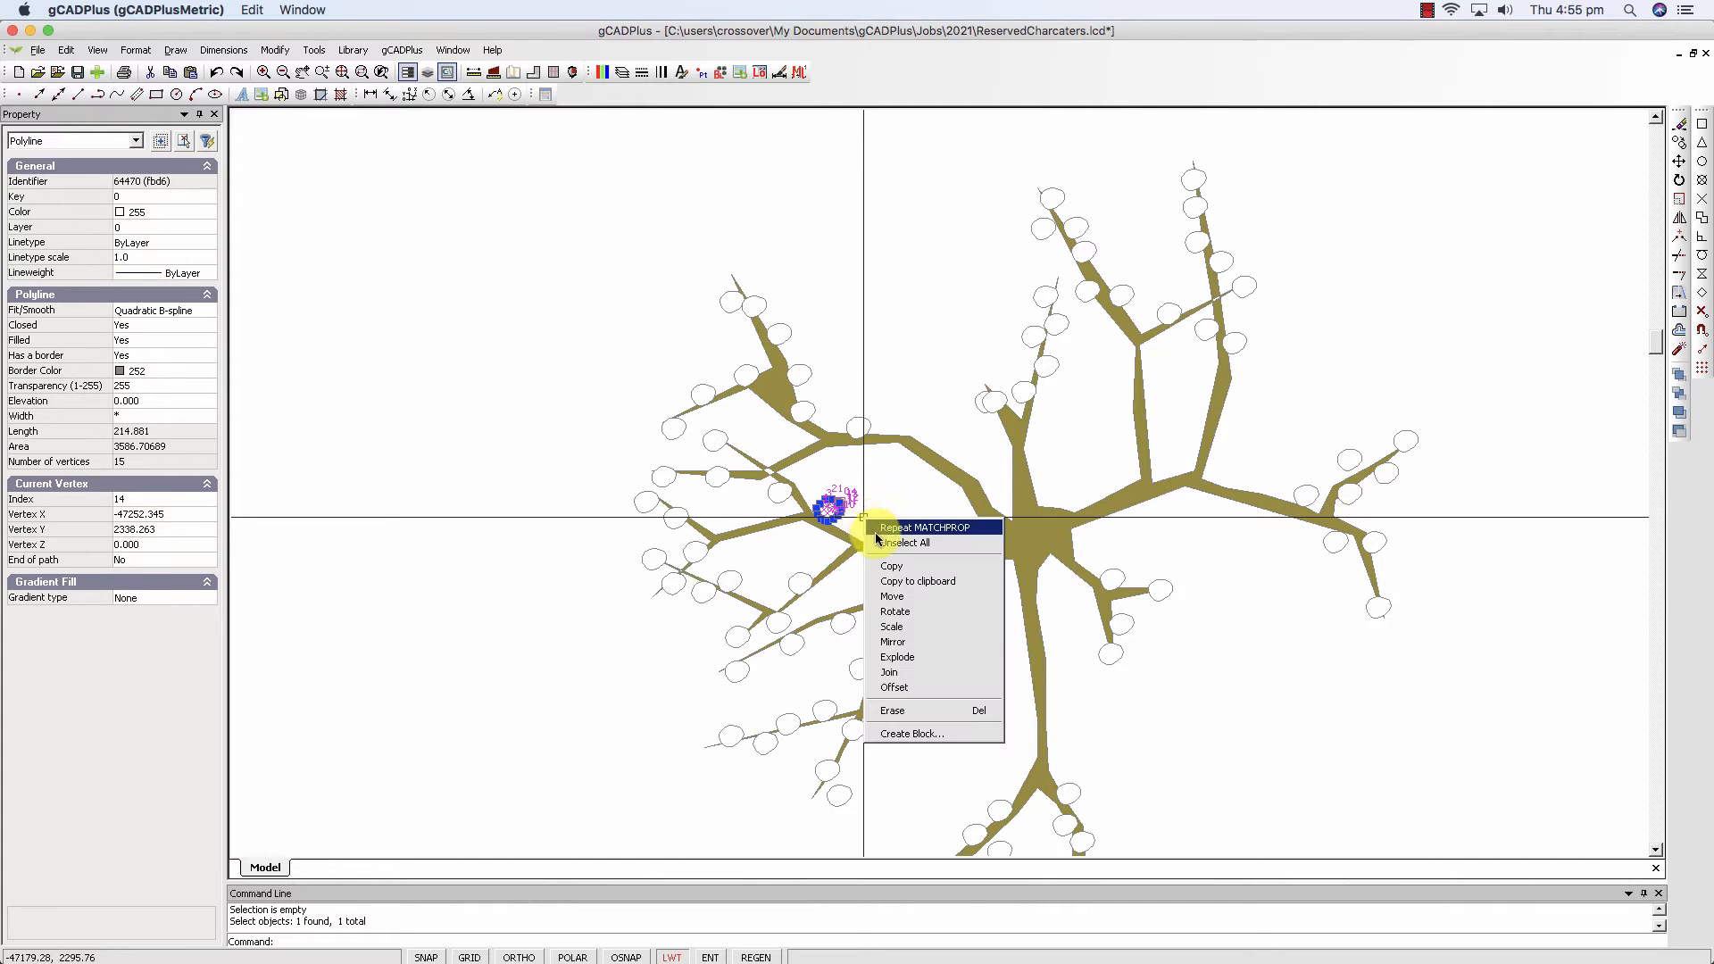
click(928, 626)
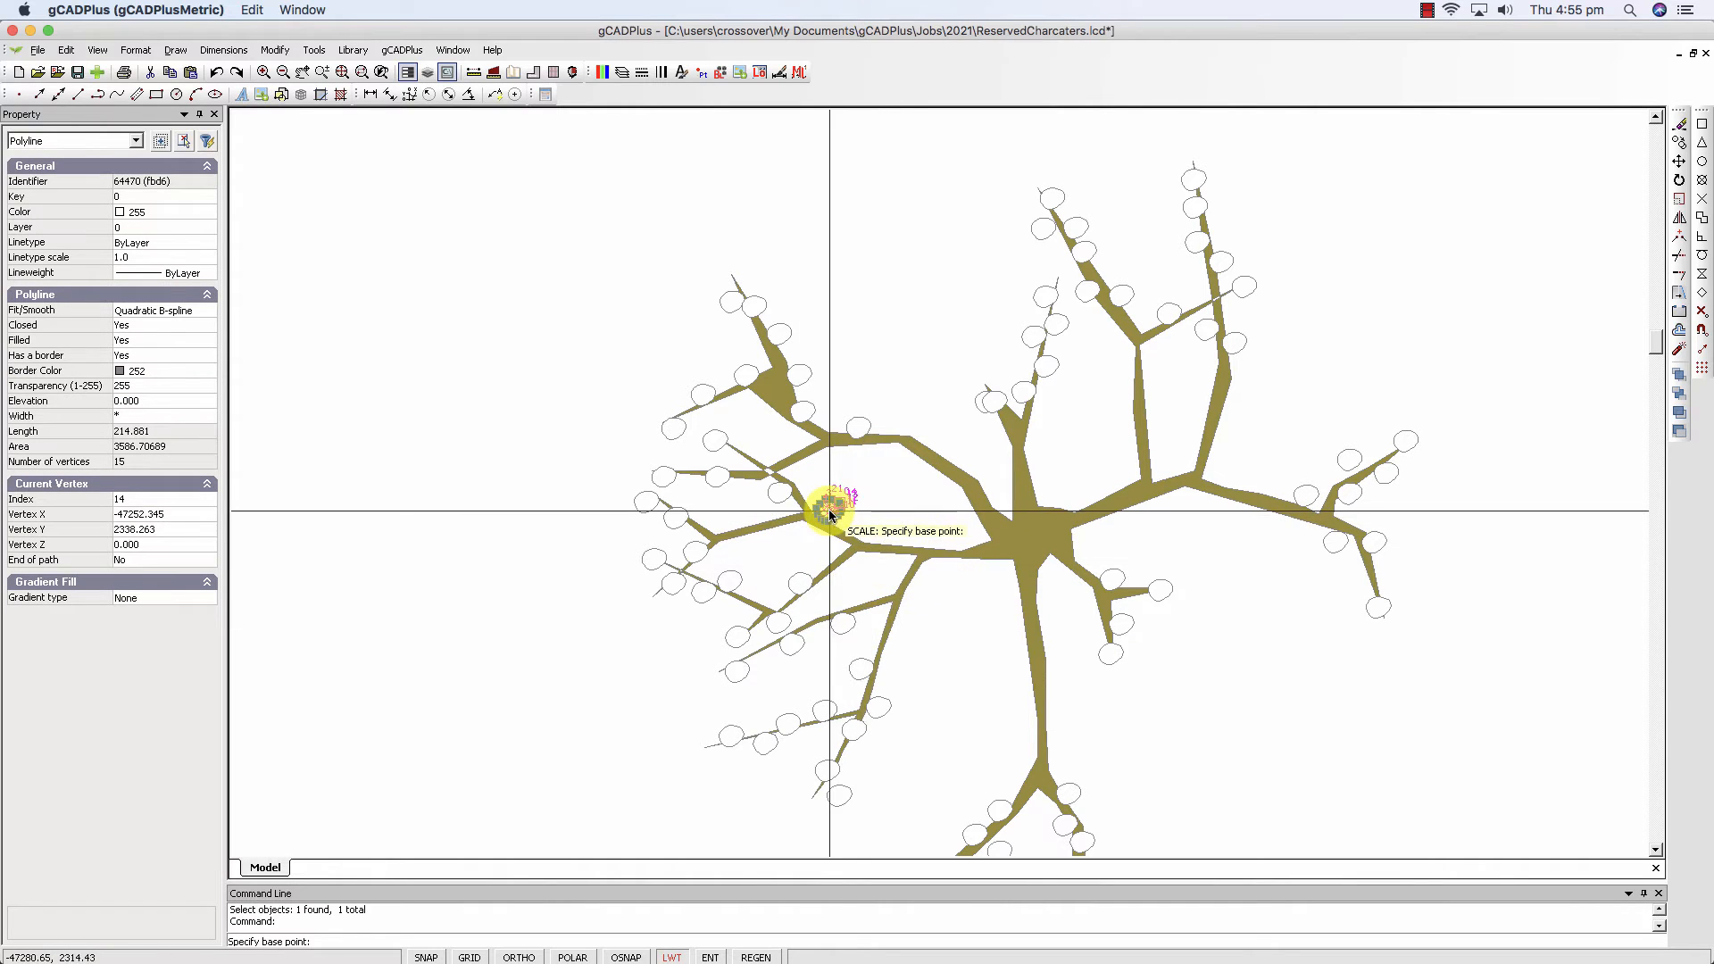
click(840, 509)
click(855, 508)
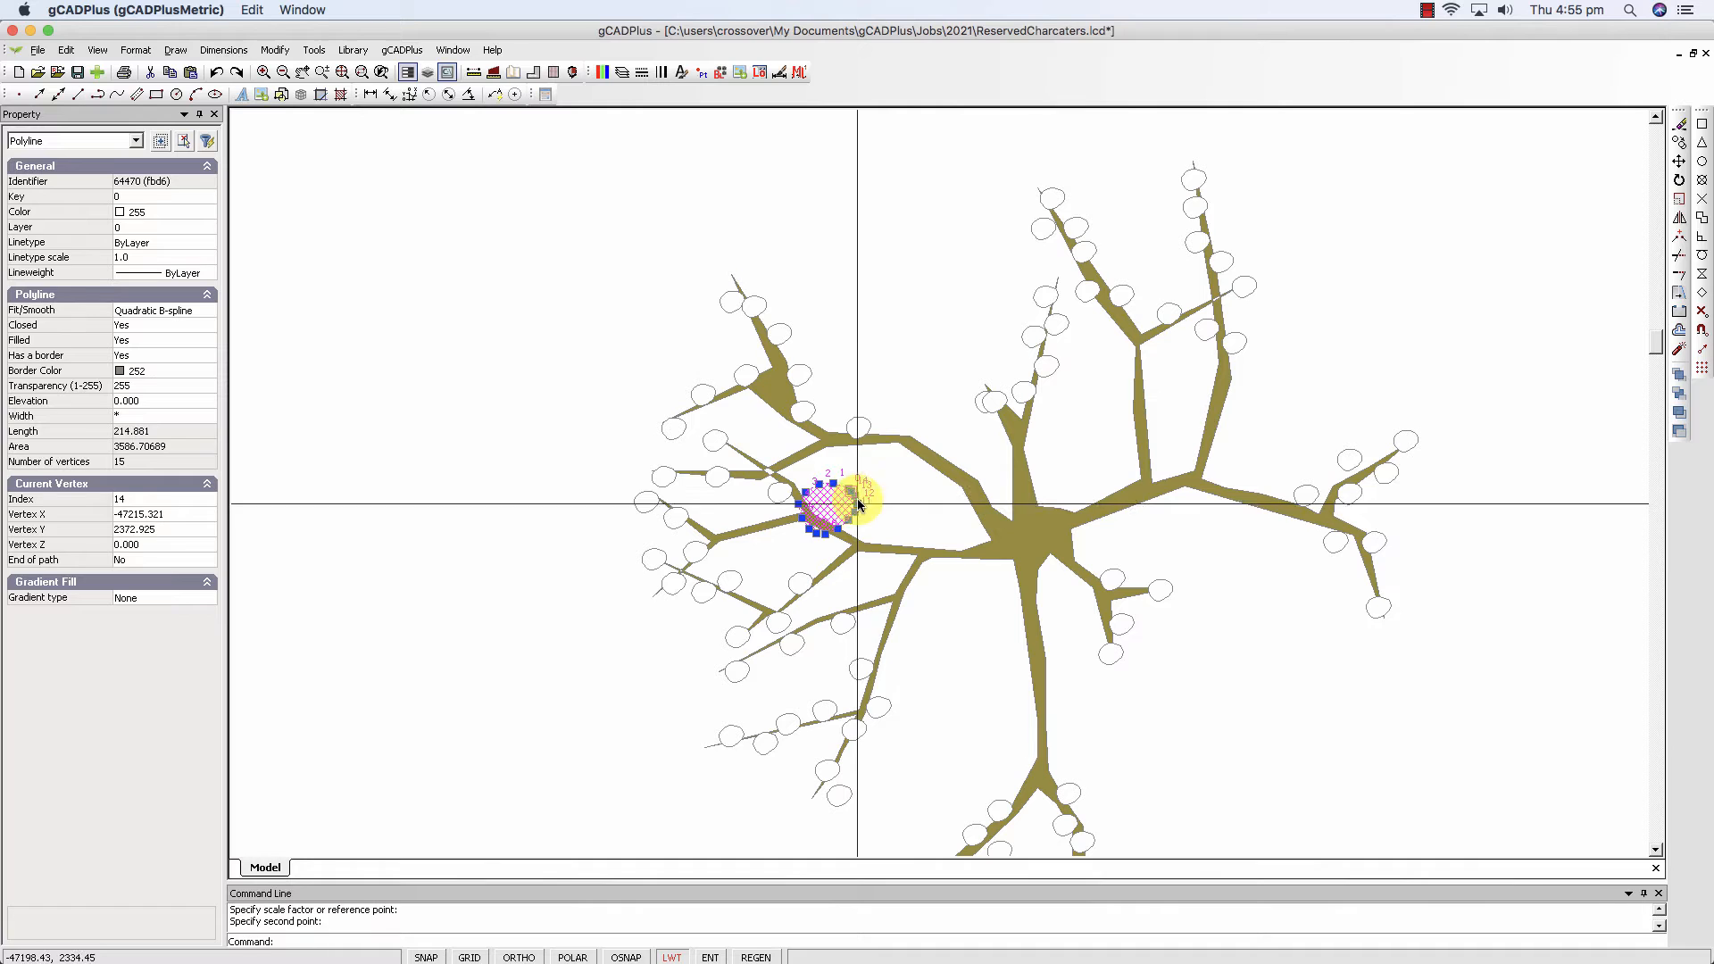
Copy the enlarged blossom to ten spots spread across the olive-brown tree's branches, then end the copying and clear the selection.
right_click(875, 515)
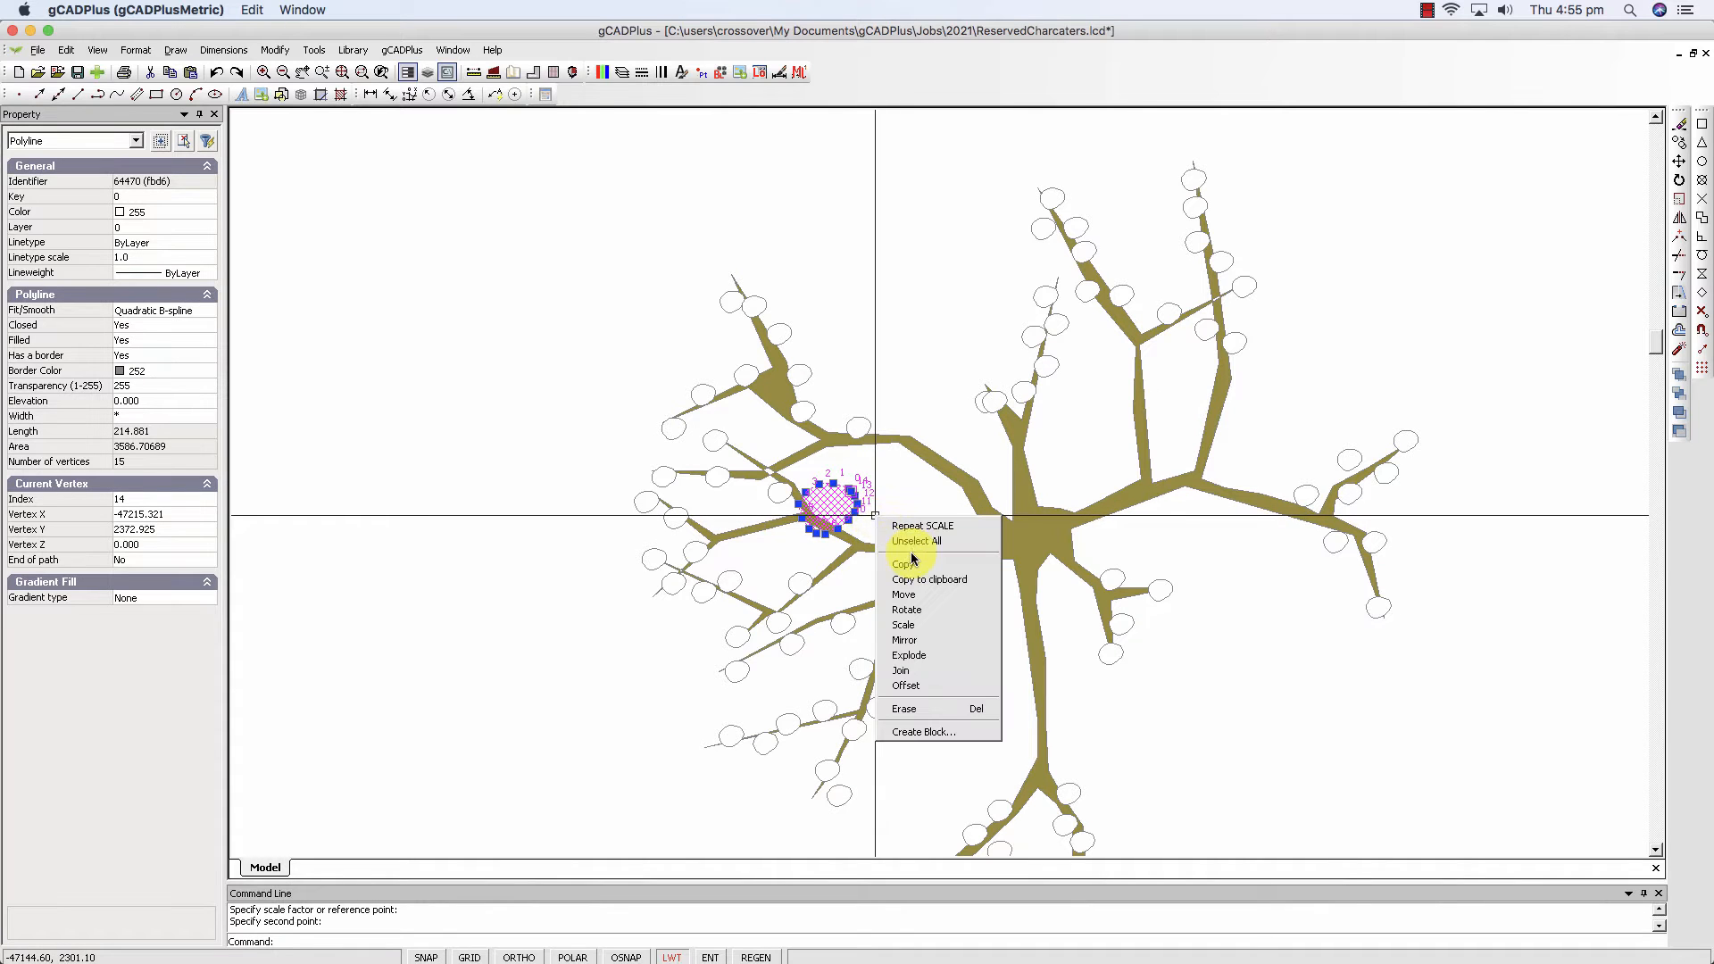
click(910, 563)
click(838, 509)
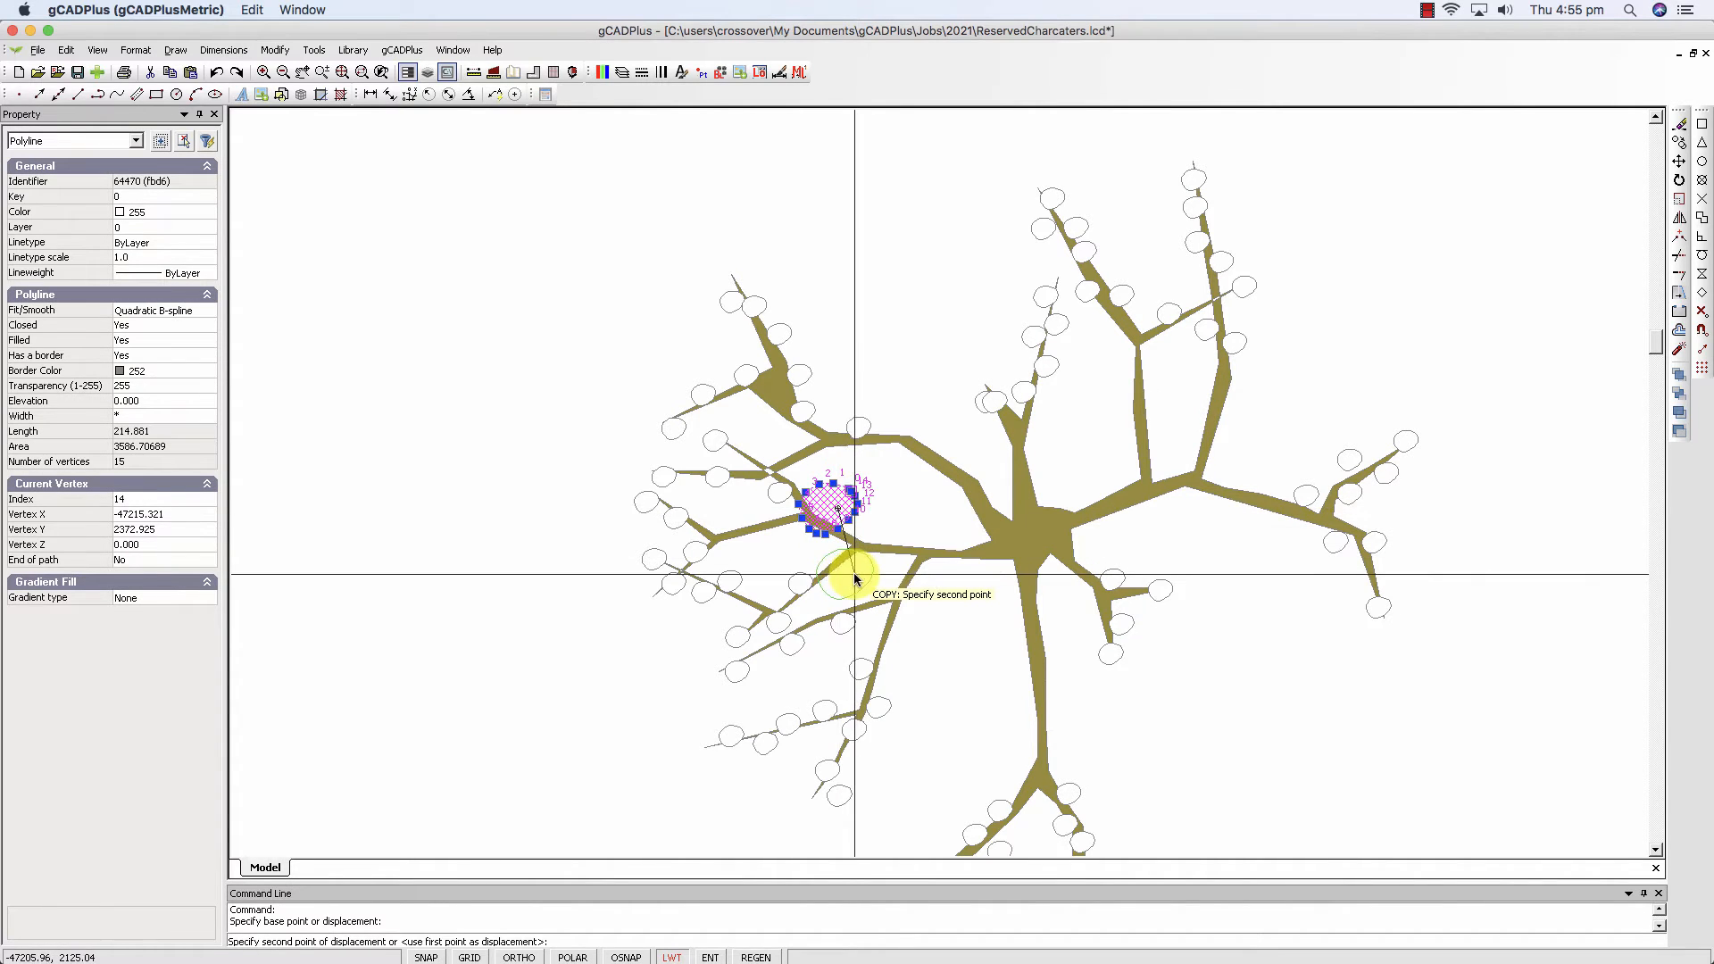
click(1043, 708)
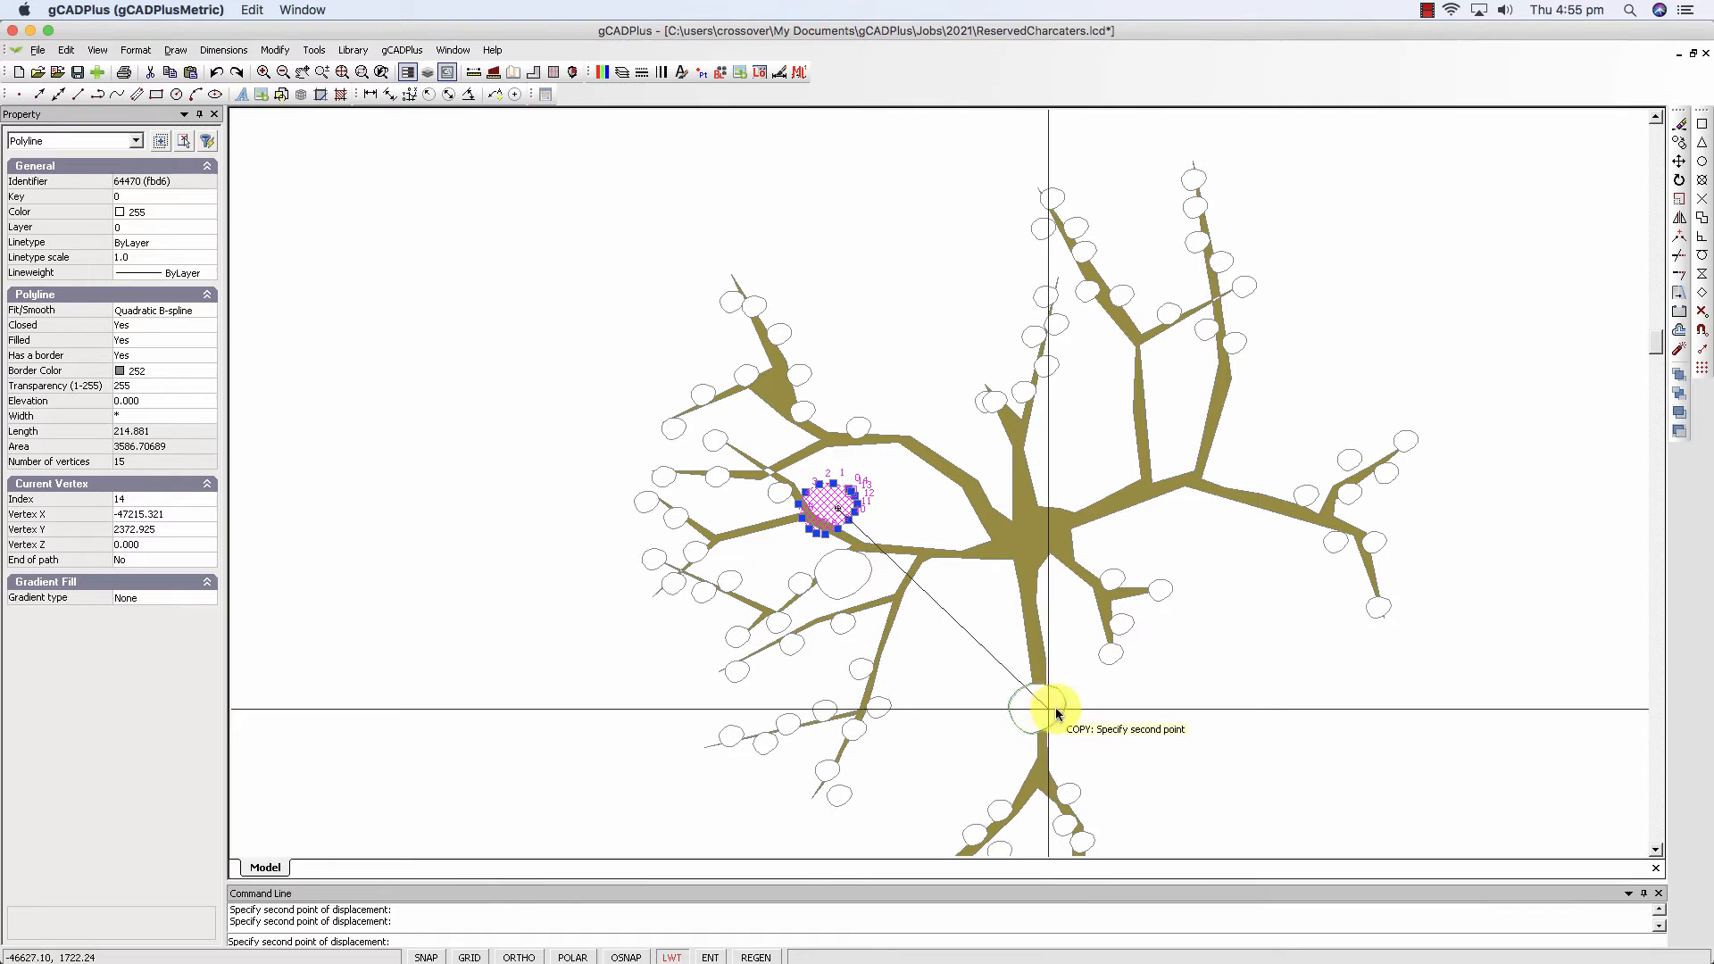
click(1113, 594)
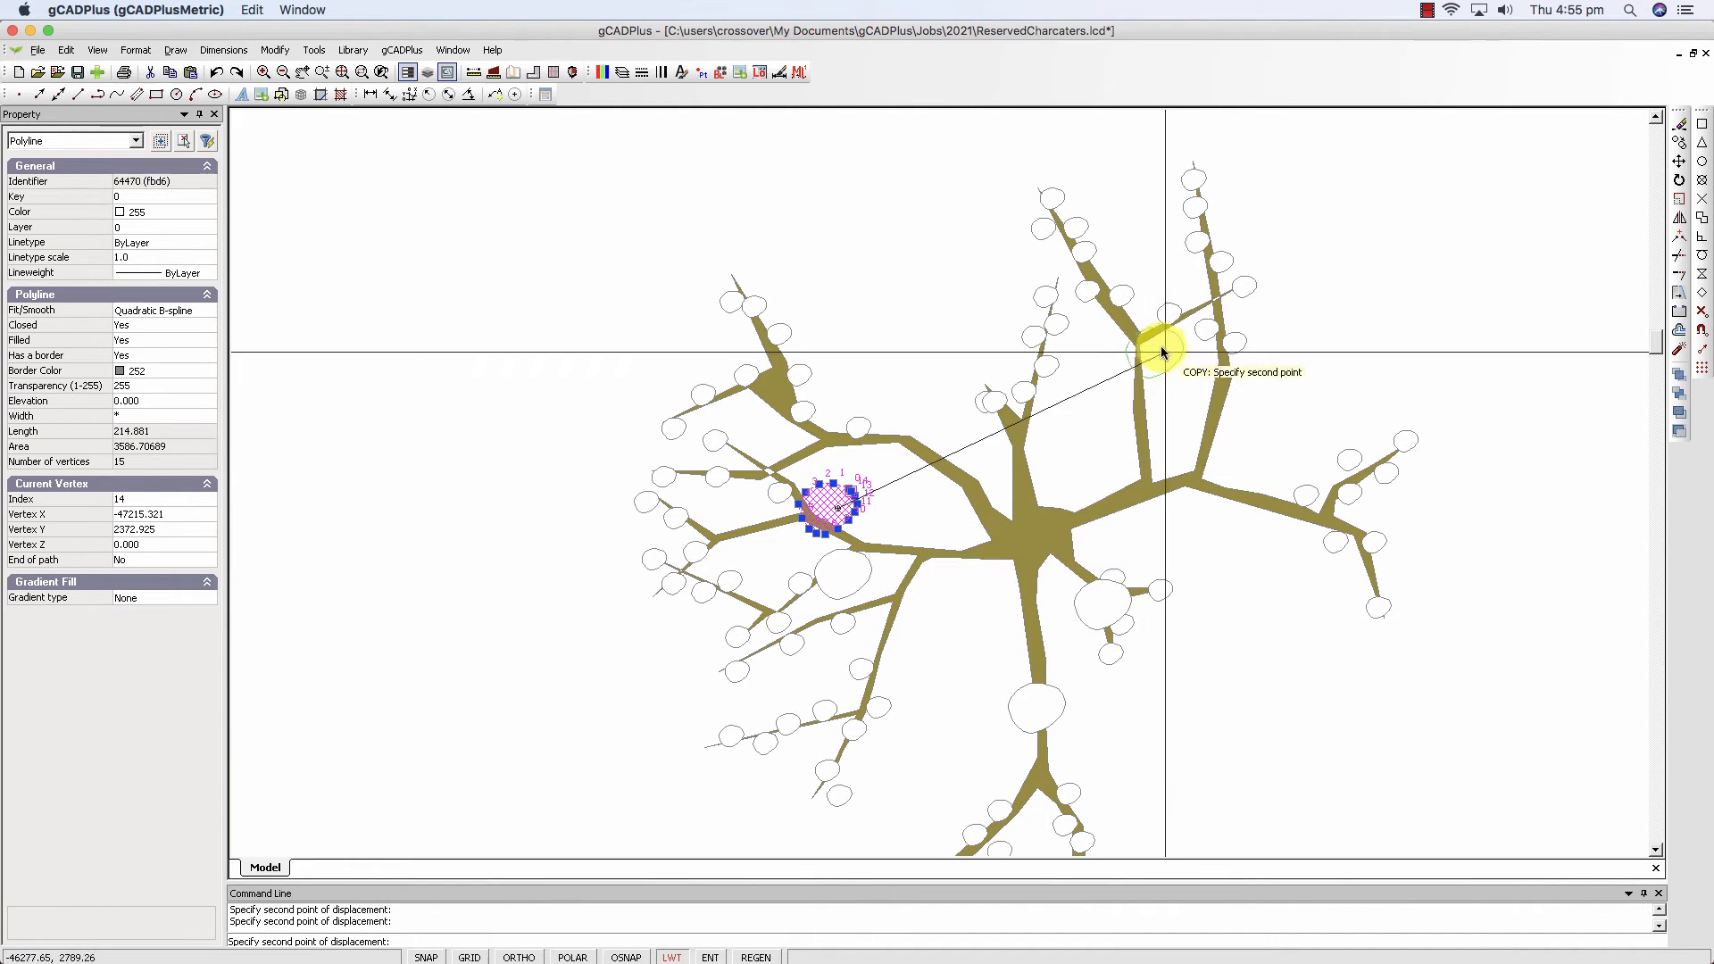
click(1067, 295)
click(1143, 346)
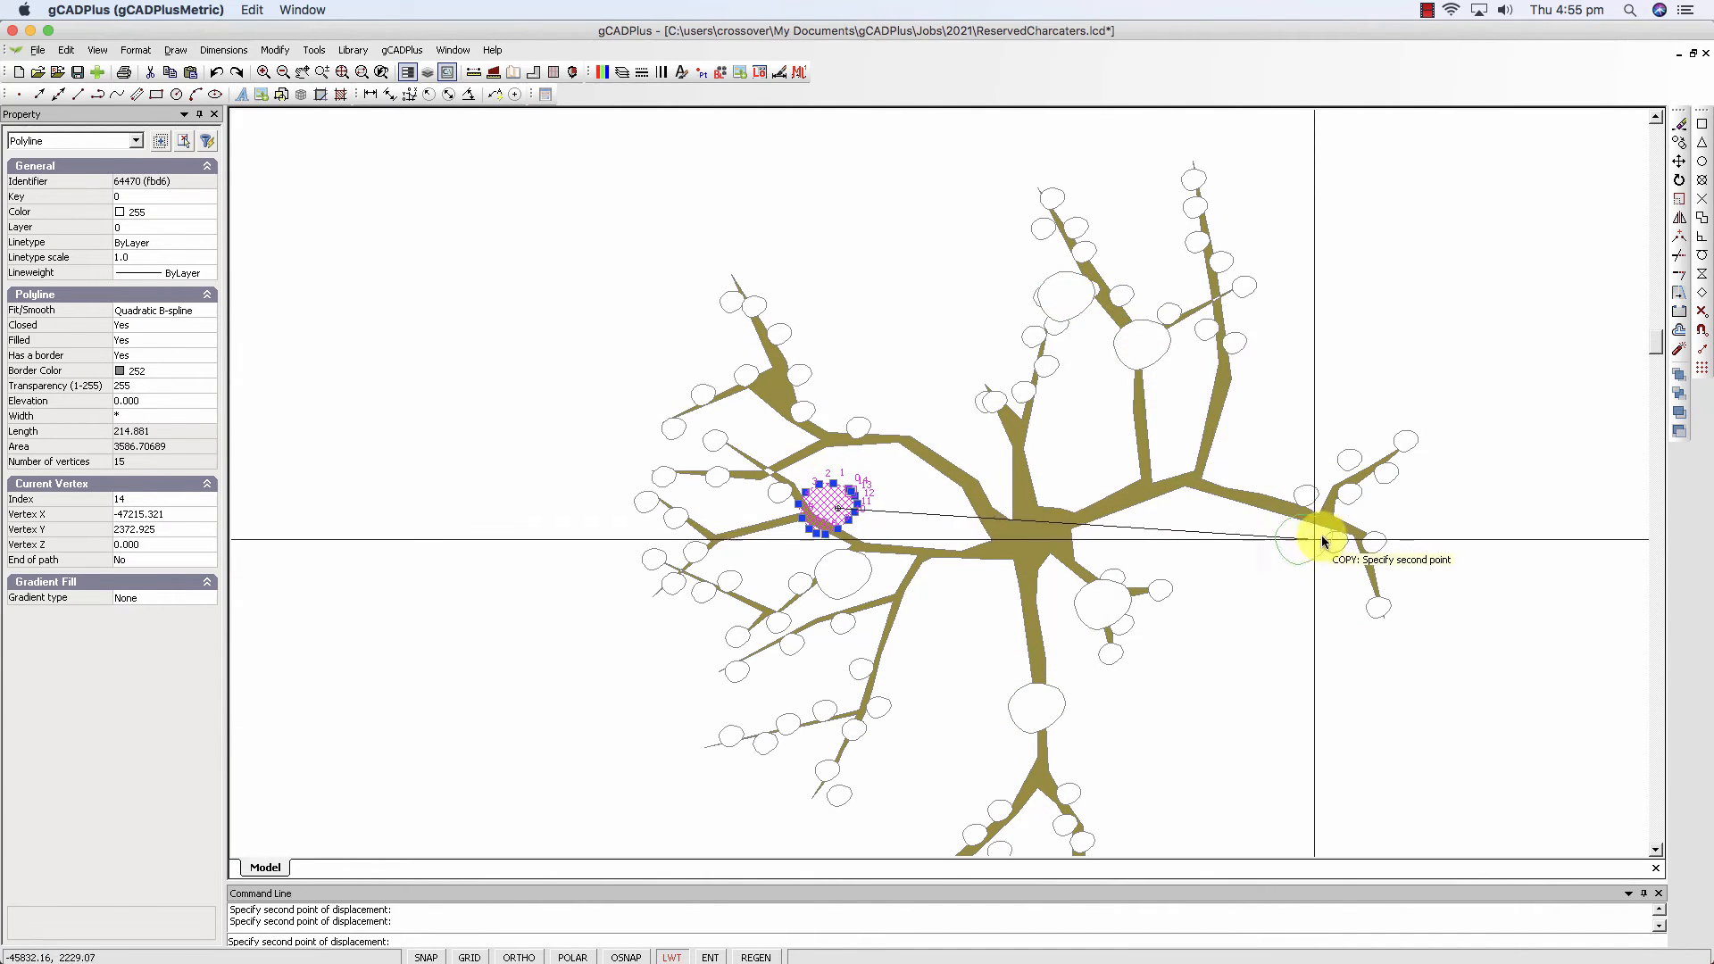
click(1338, 533)
click(1013, 826)
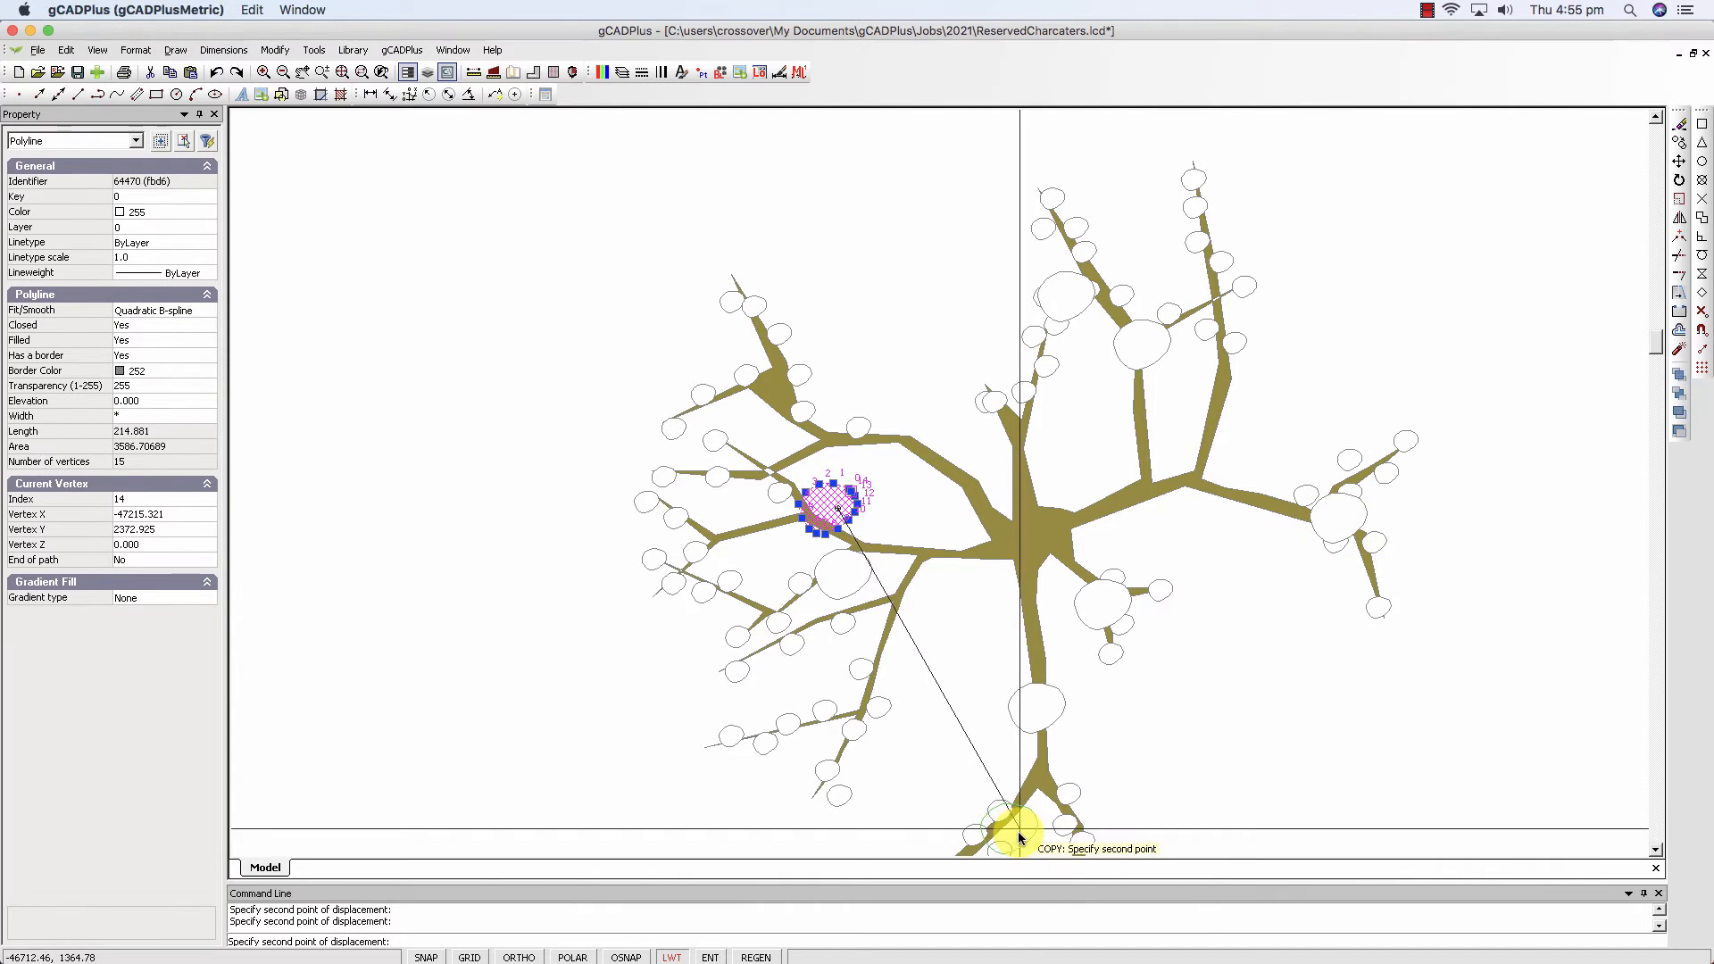
click(839, 736)
click(731, 611)
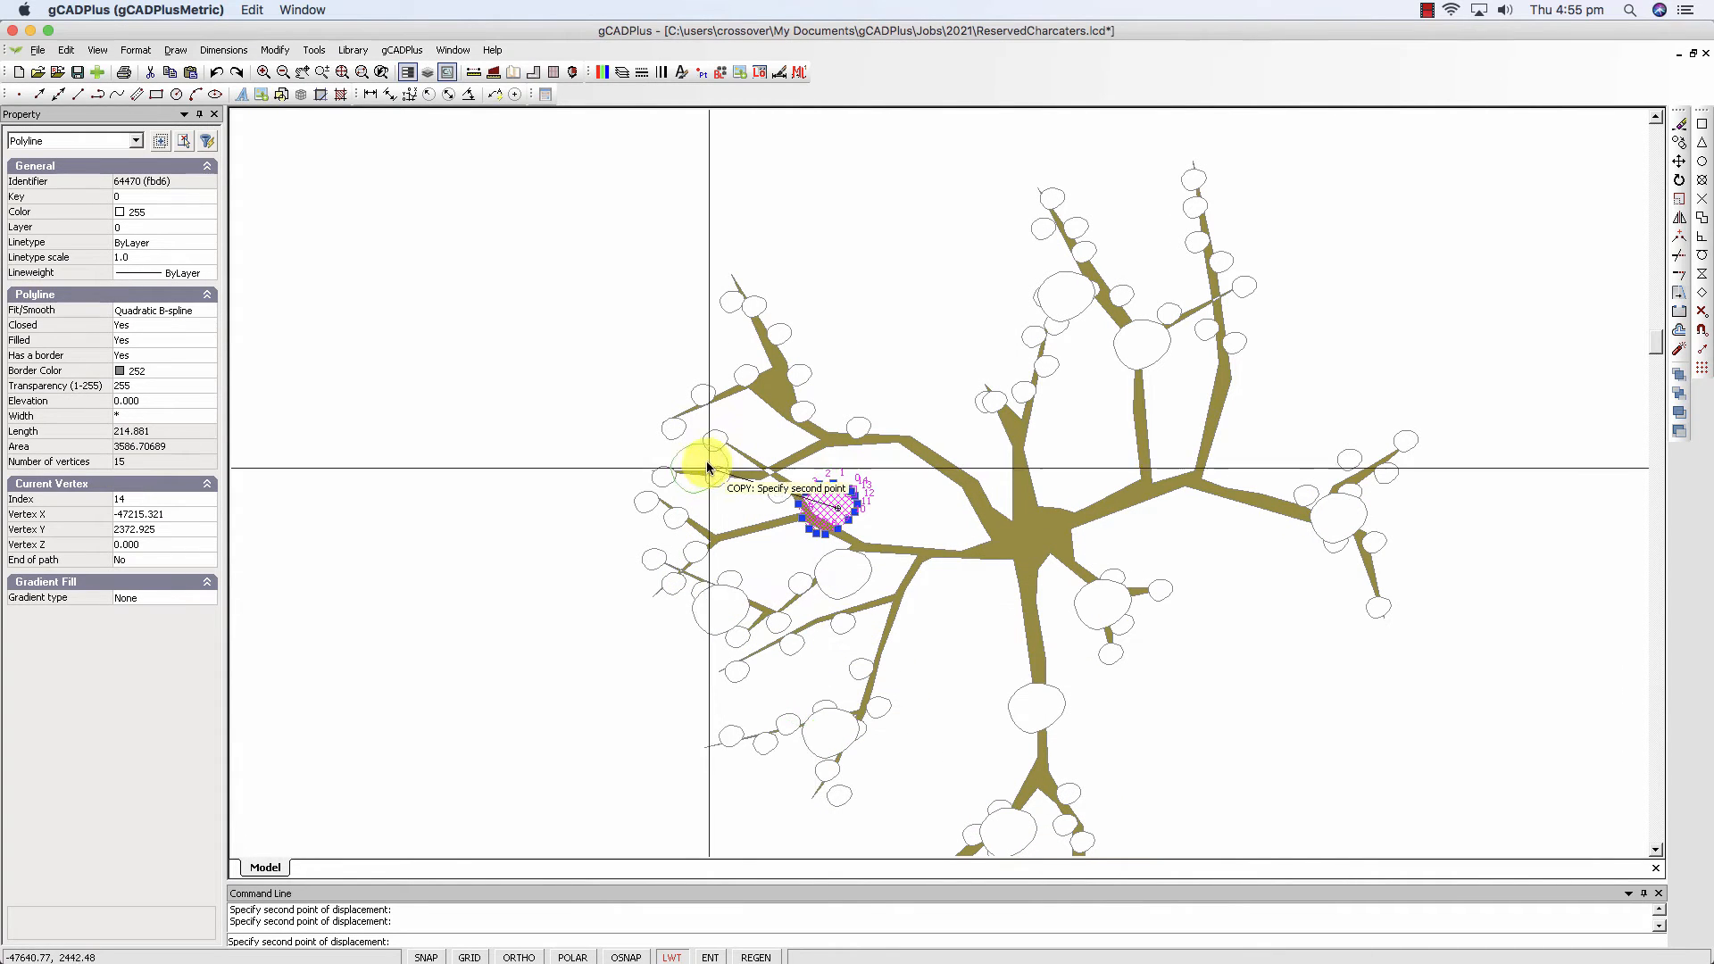
key(Escape)
scroll(738, 498, down, 3)
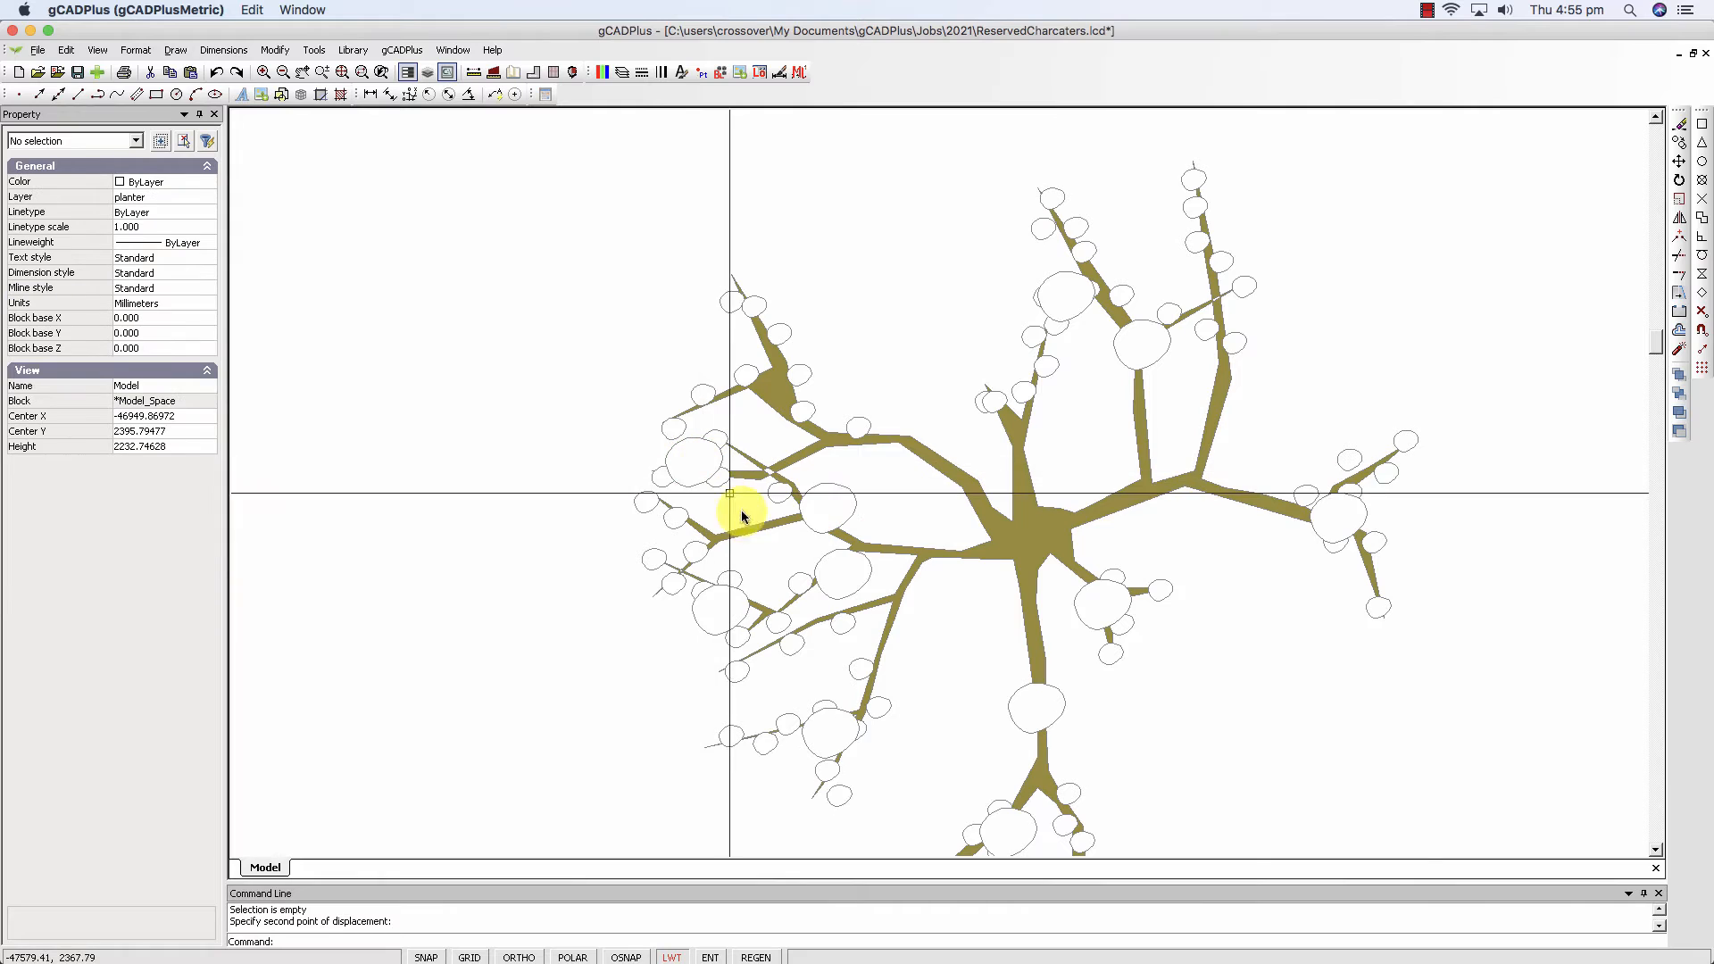
scroll(755, 525, down, 2)
scroll(753, 525, down, 3)
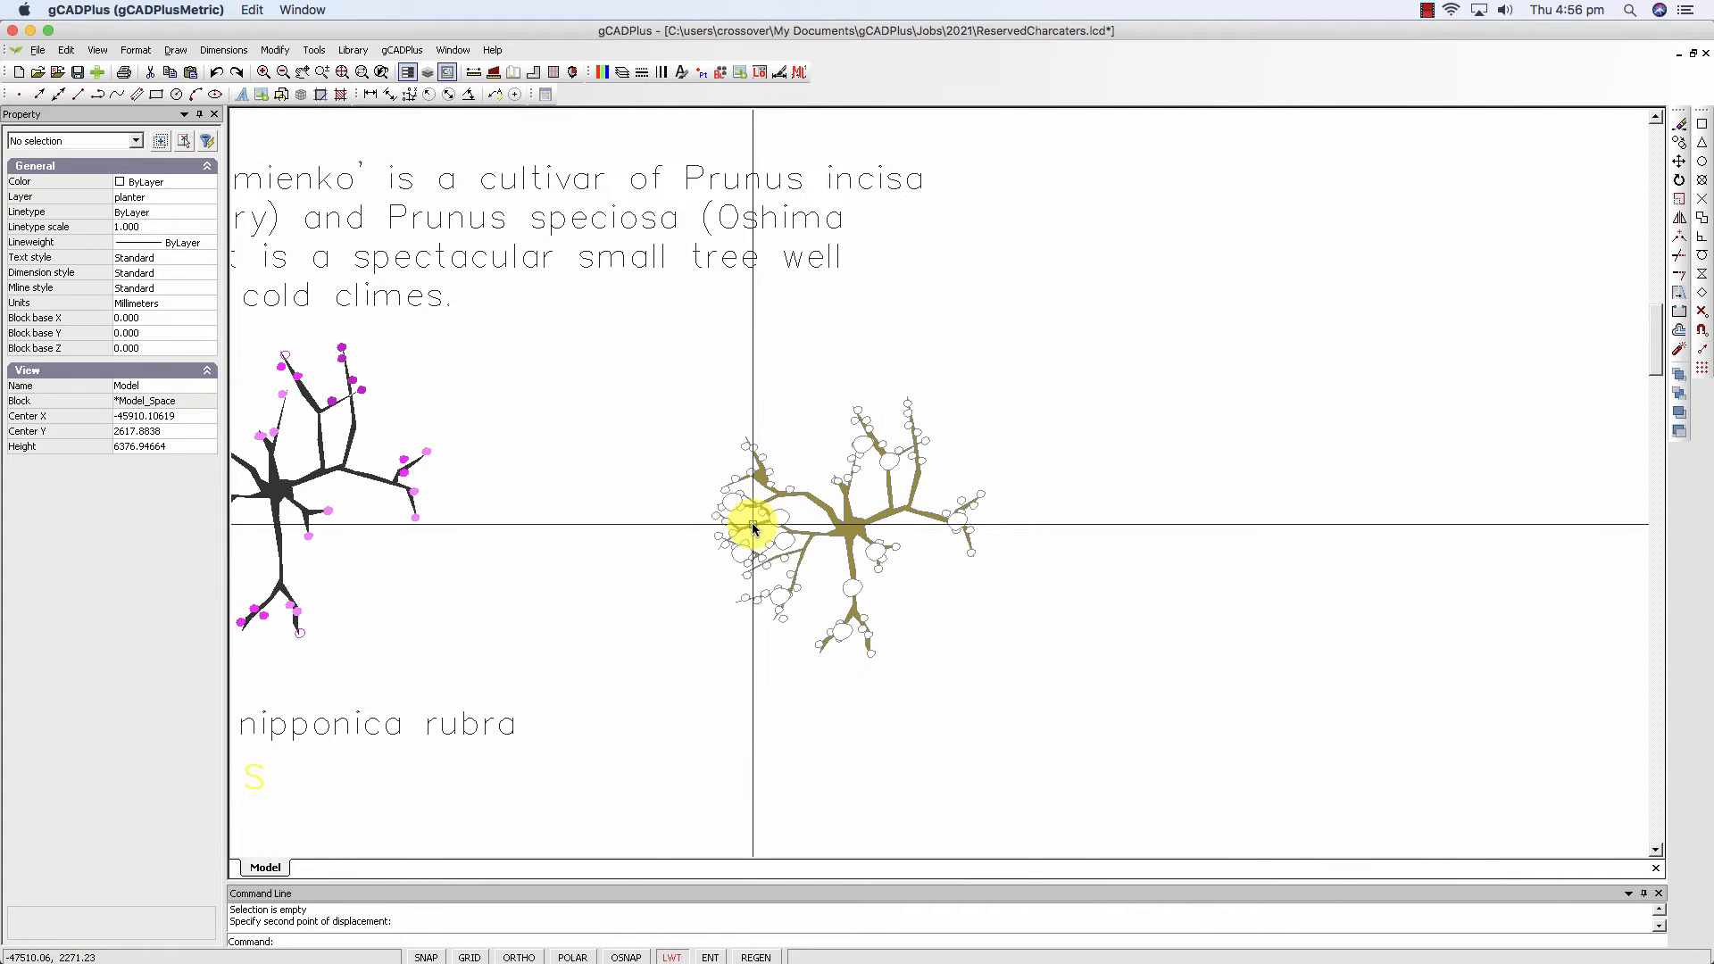
scroll(788, 557, up, 2)
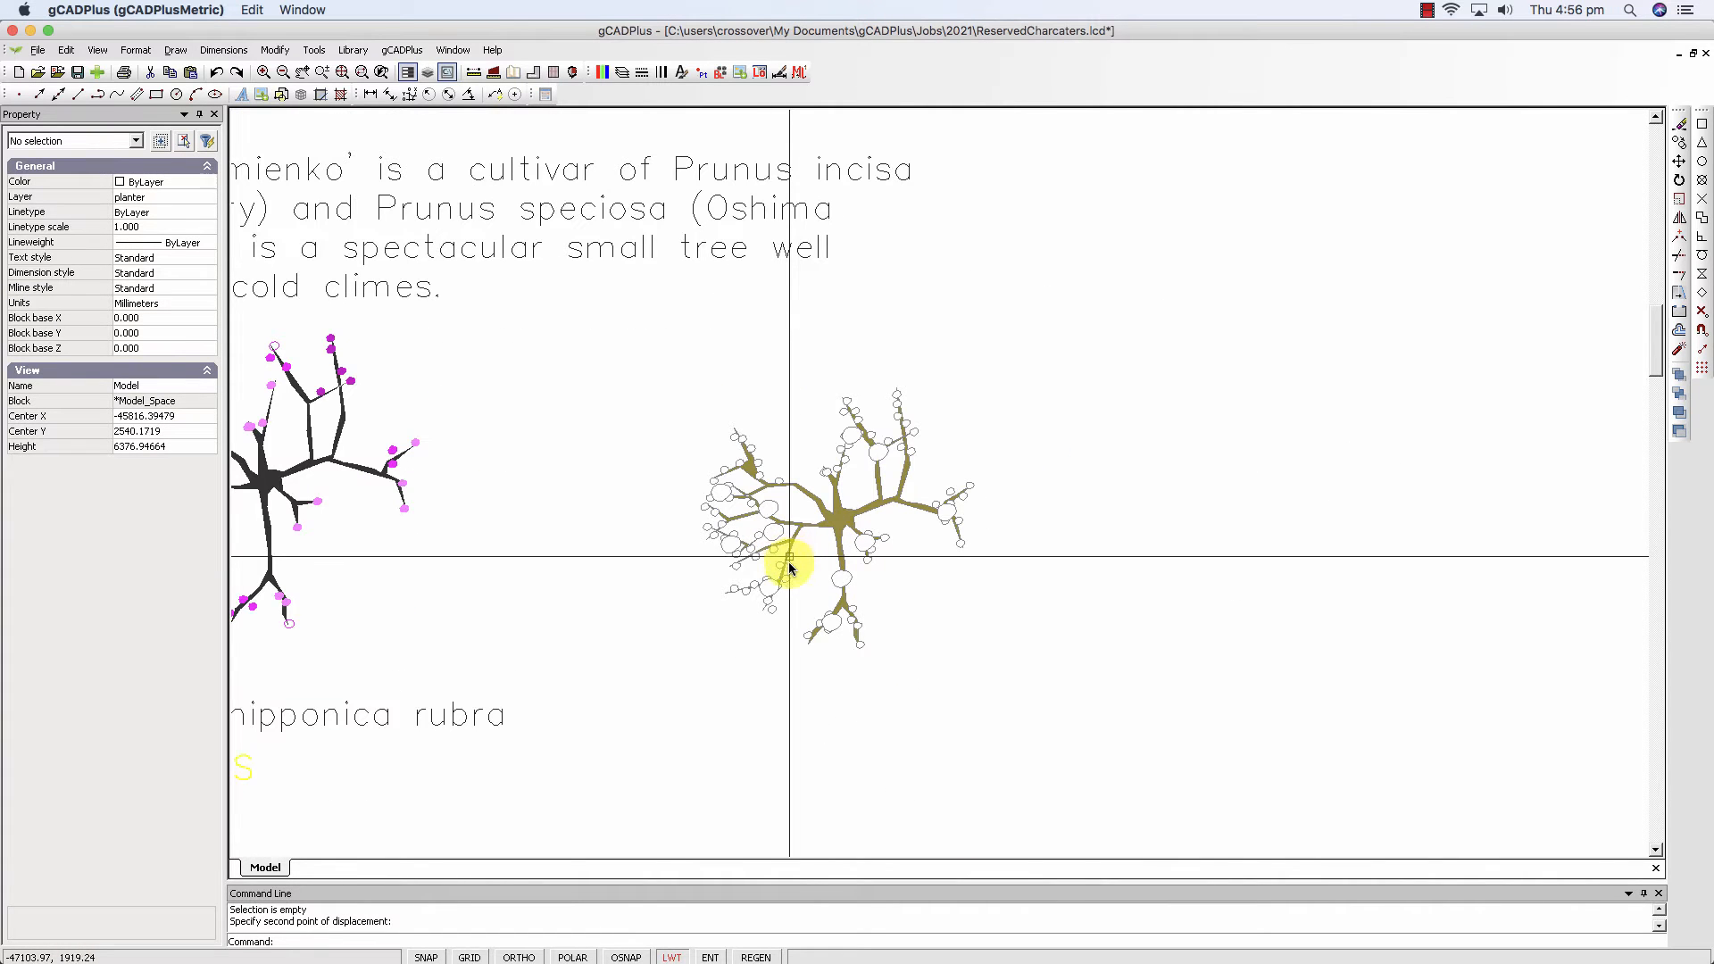
click(1058, 711)
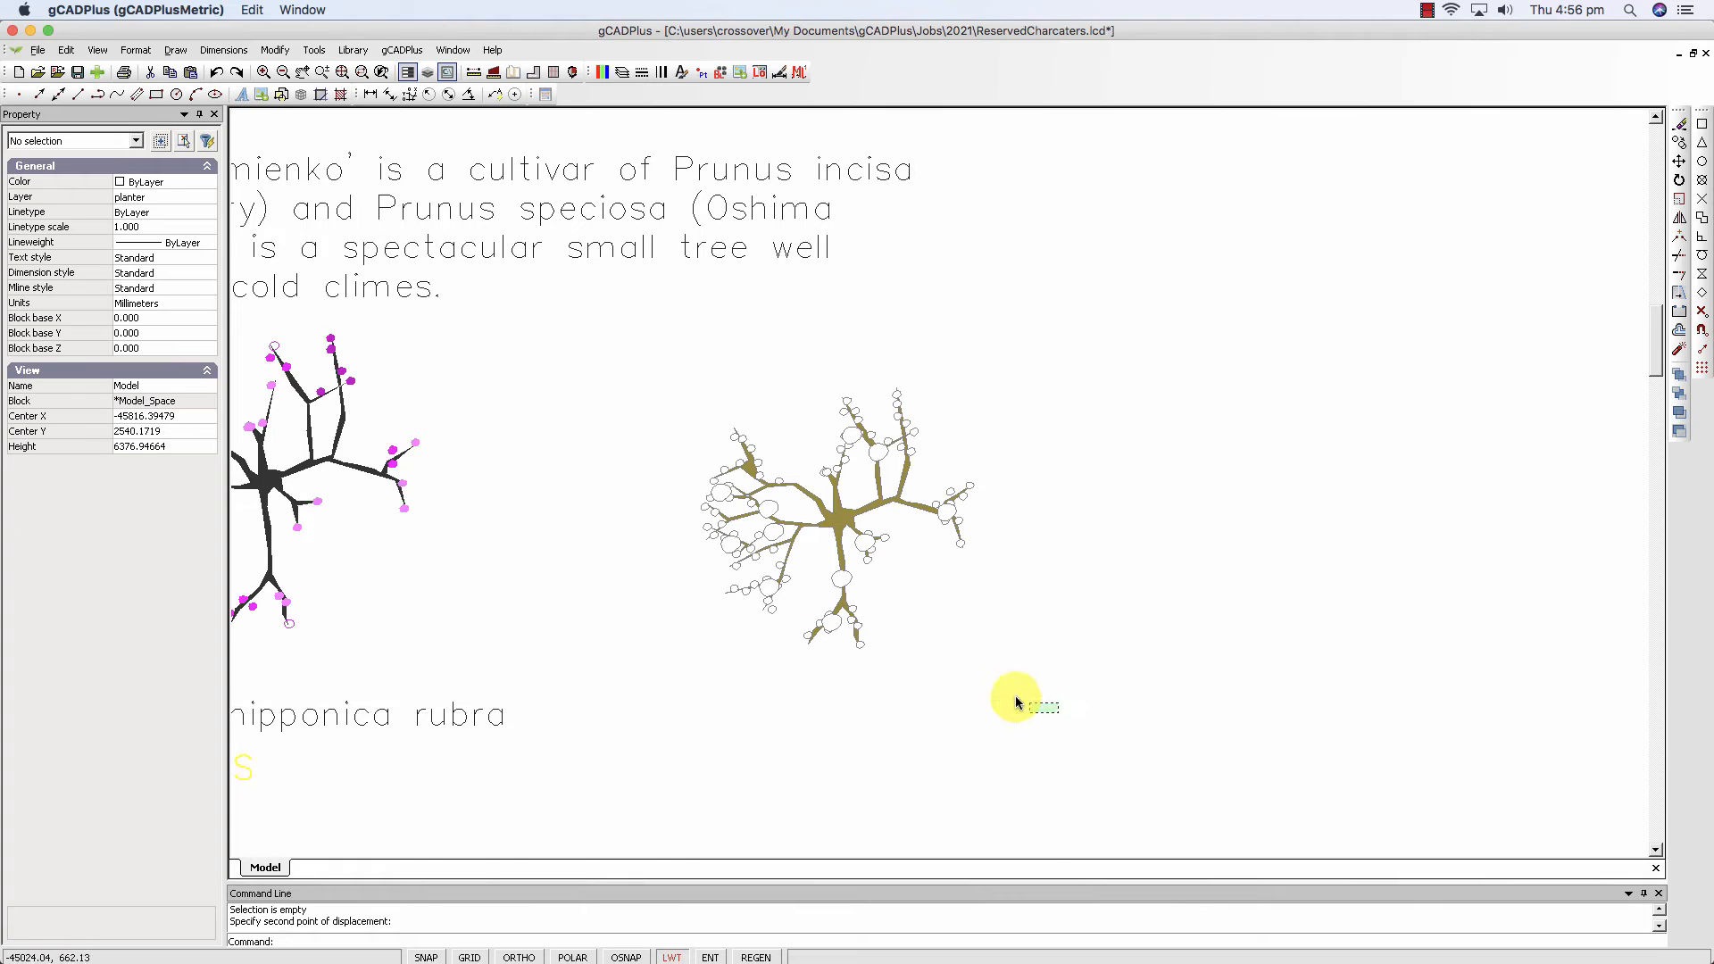
click(650, 363)
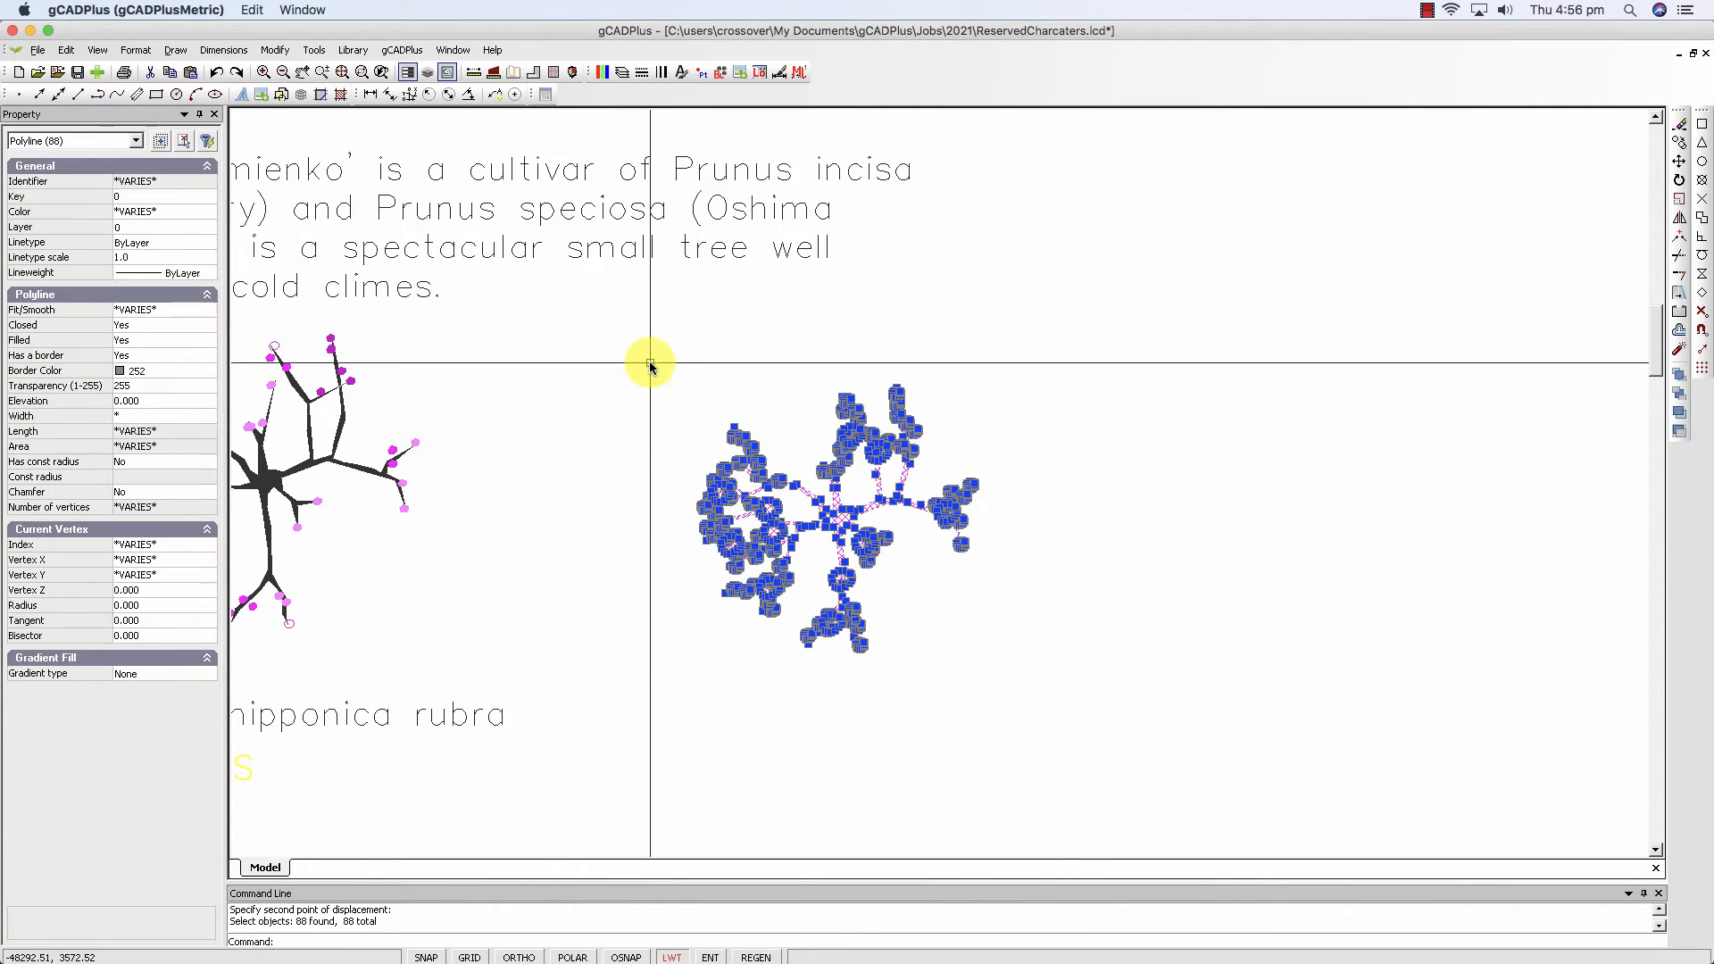
right_click(797, 426)
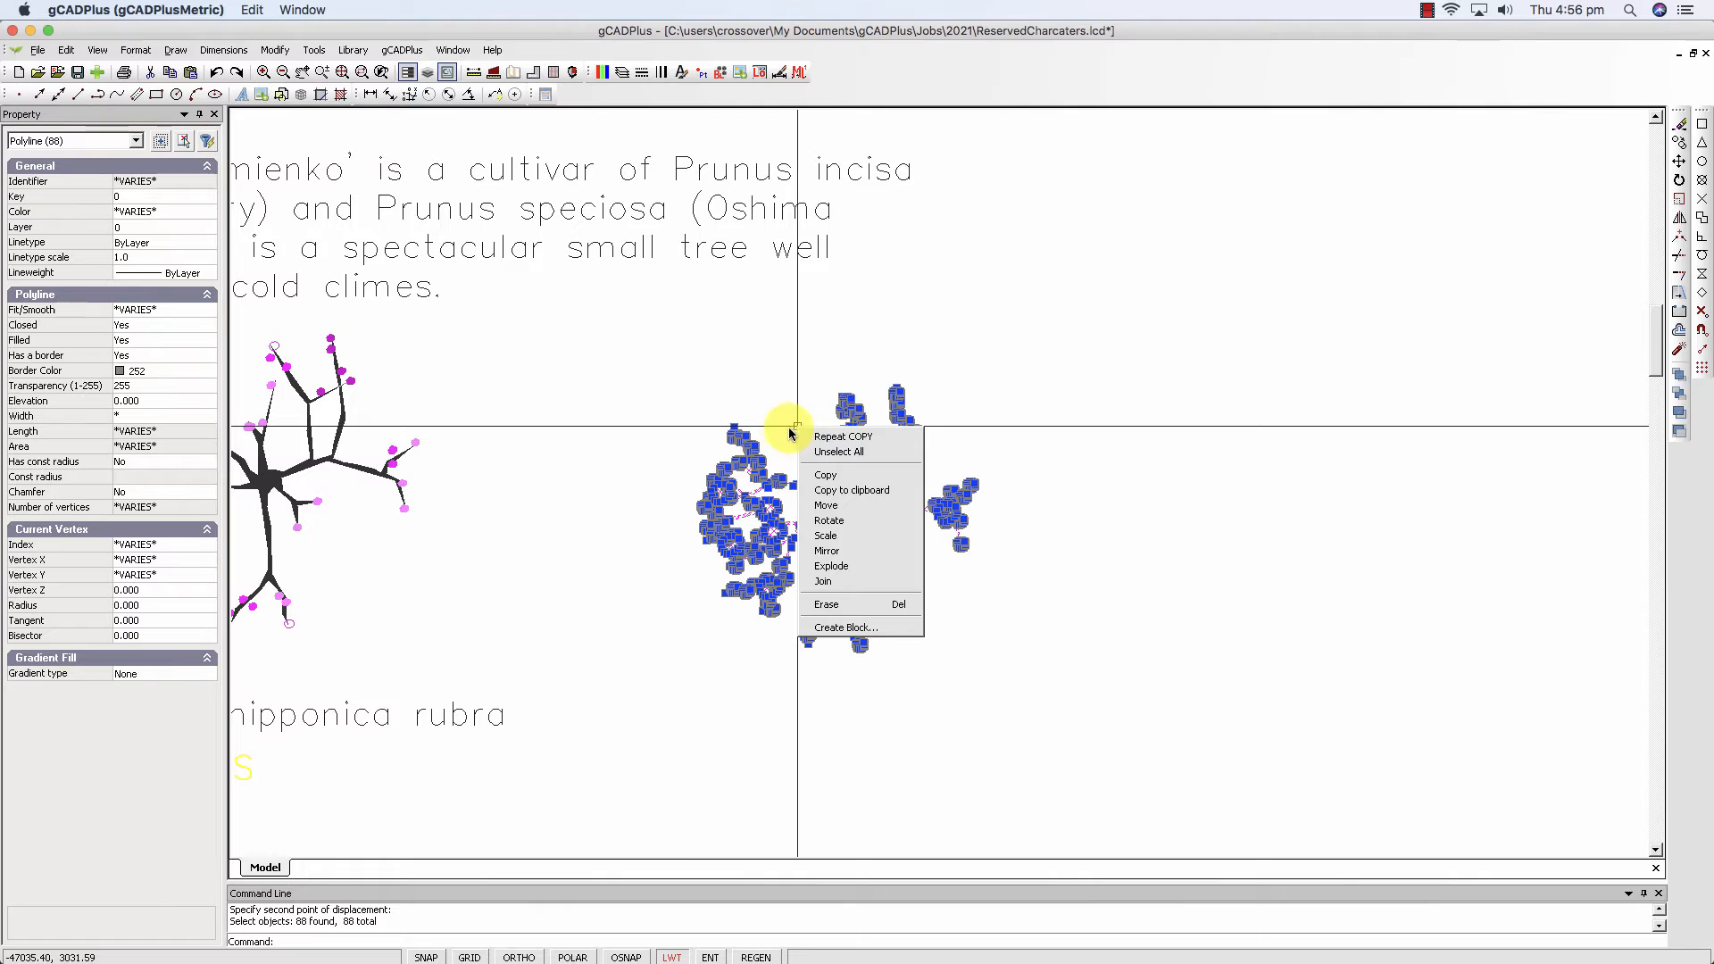
click(840, 629)
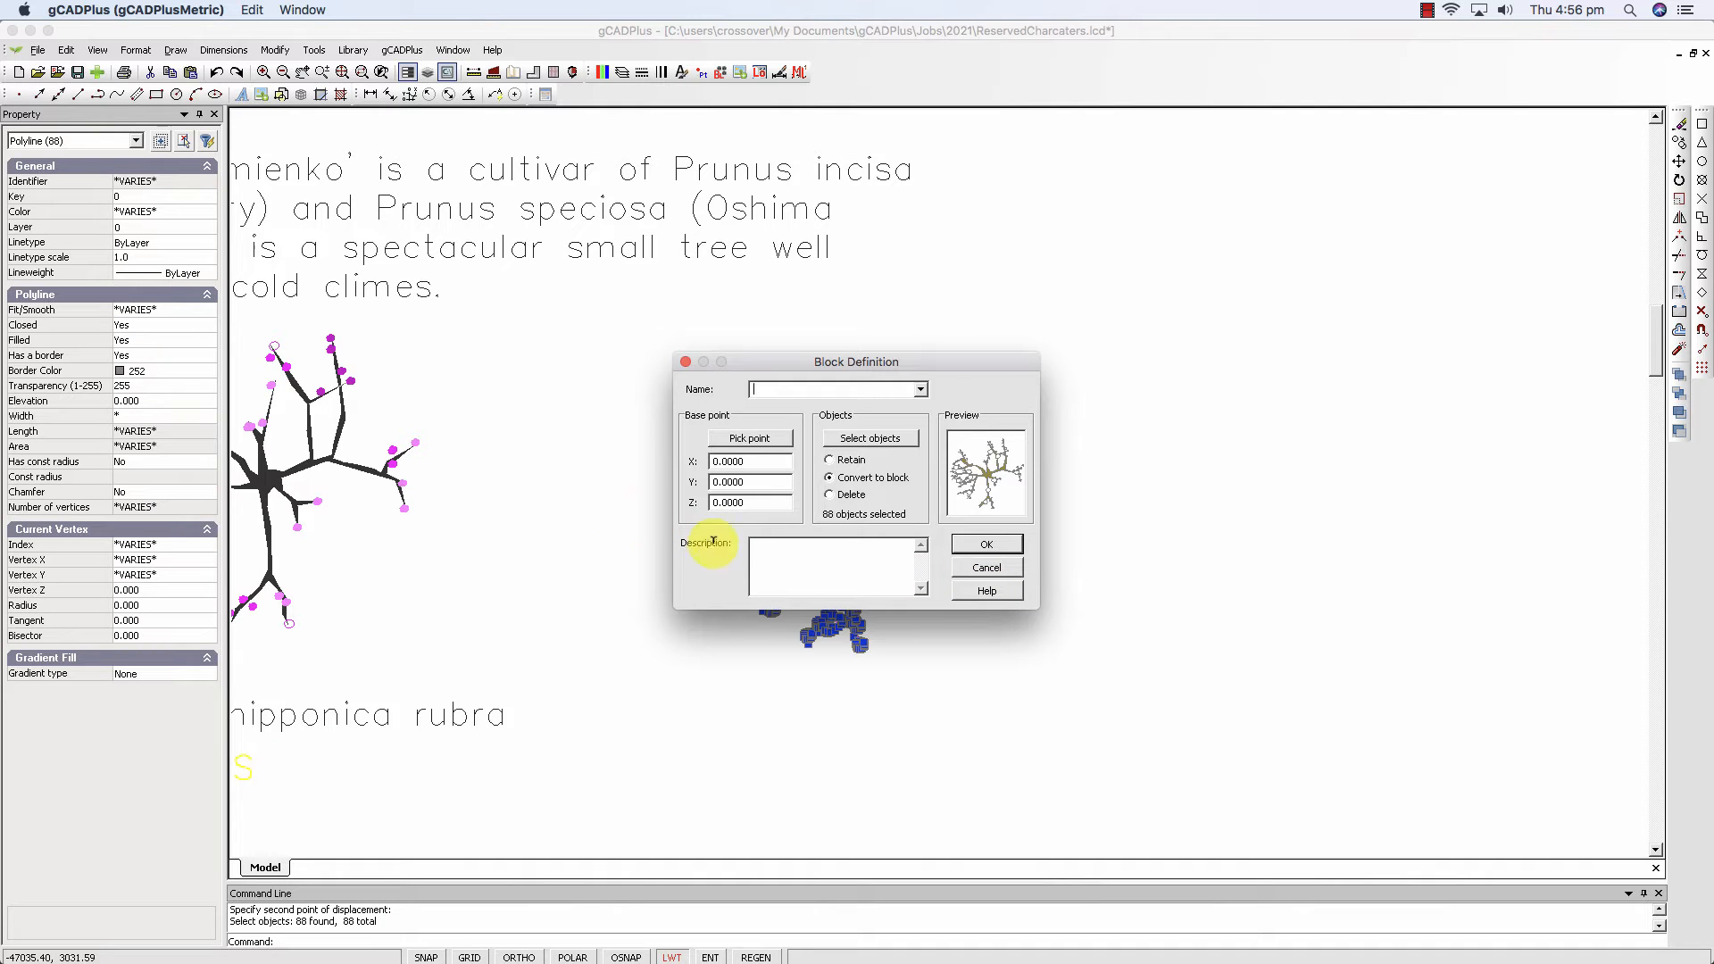
click(996, 573)
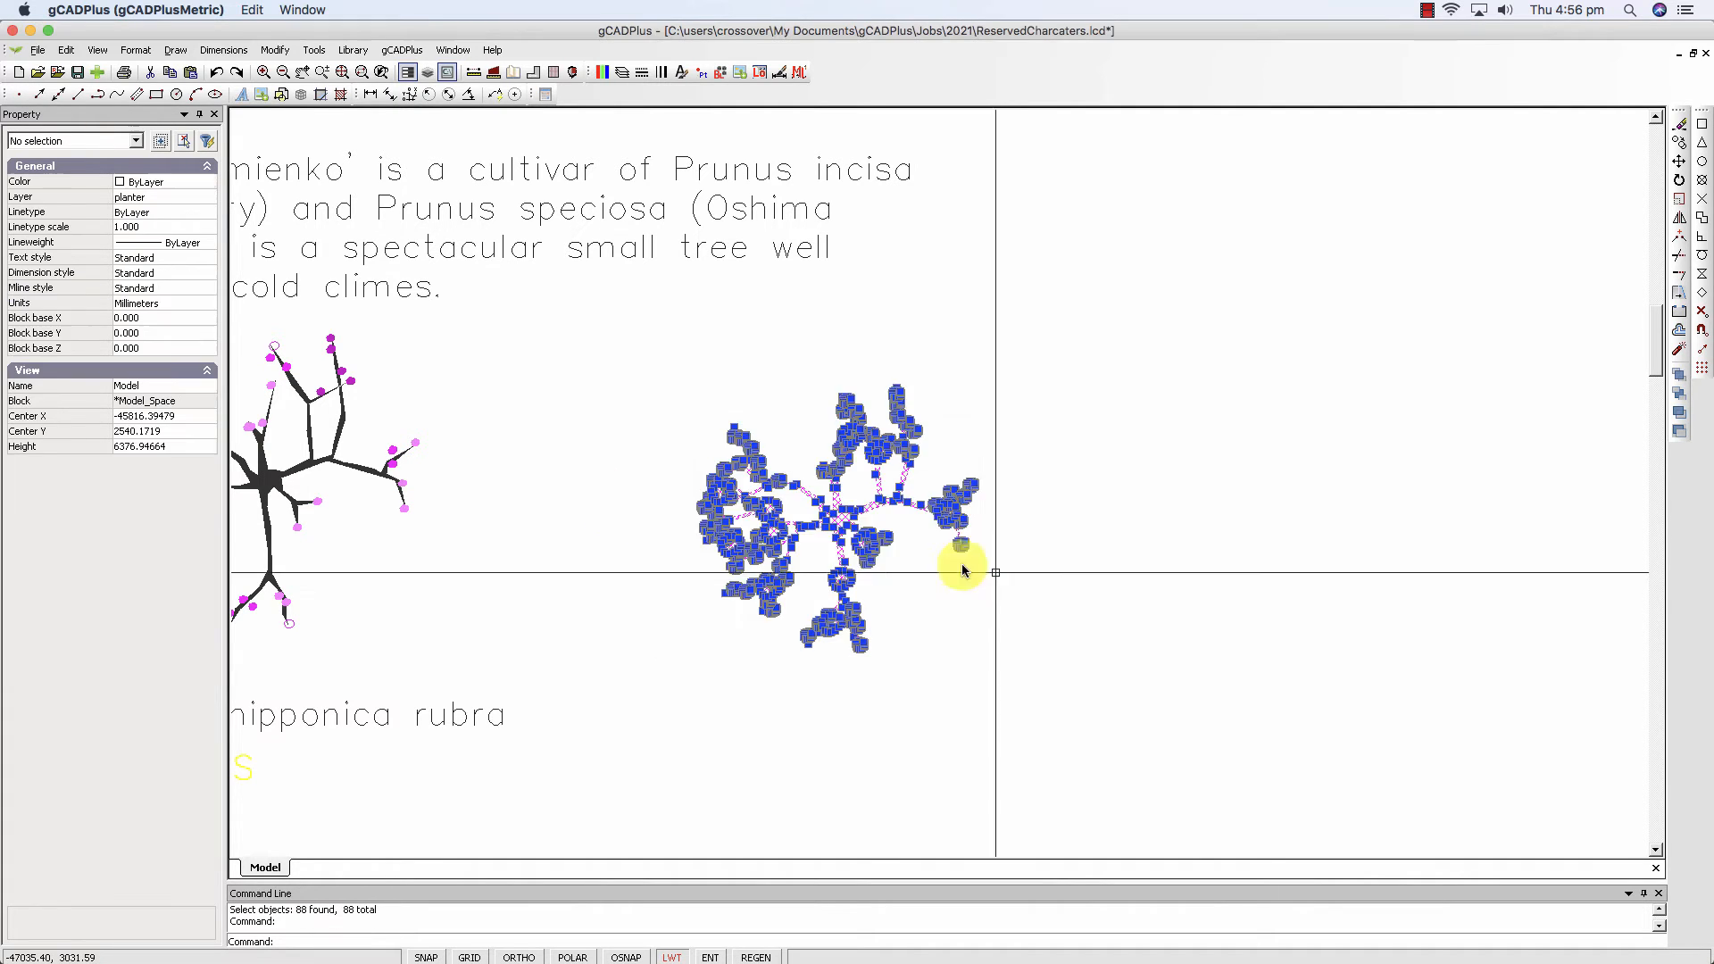
Try to define the whole olive-brown tree as a block named Prunus 'Umienko' with its base point at the trunk centre.
middle_drag(911, 574, 969, 591)
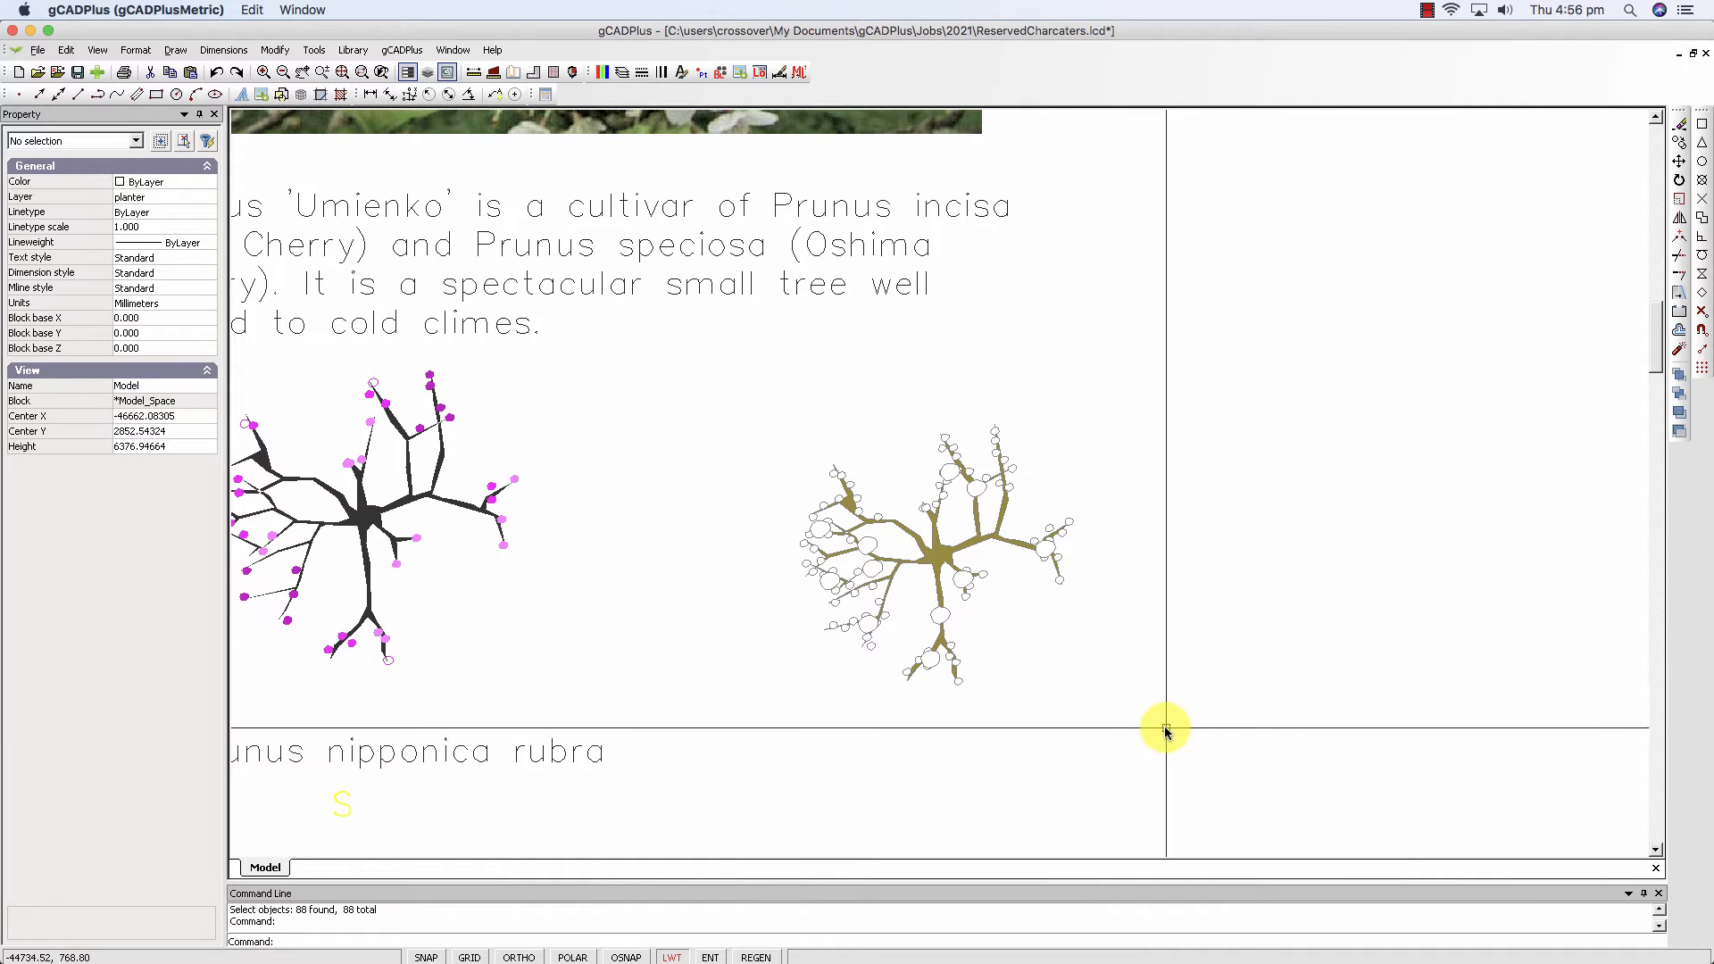
drag(1137, 703, 782, 394)
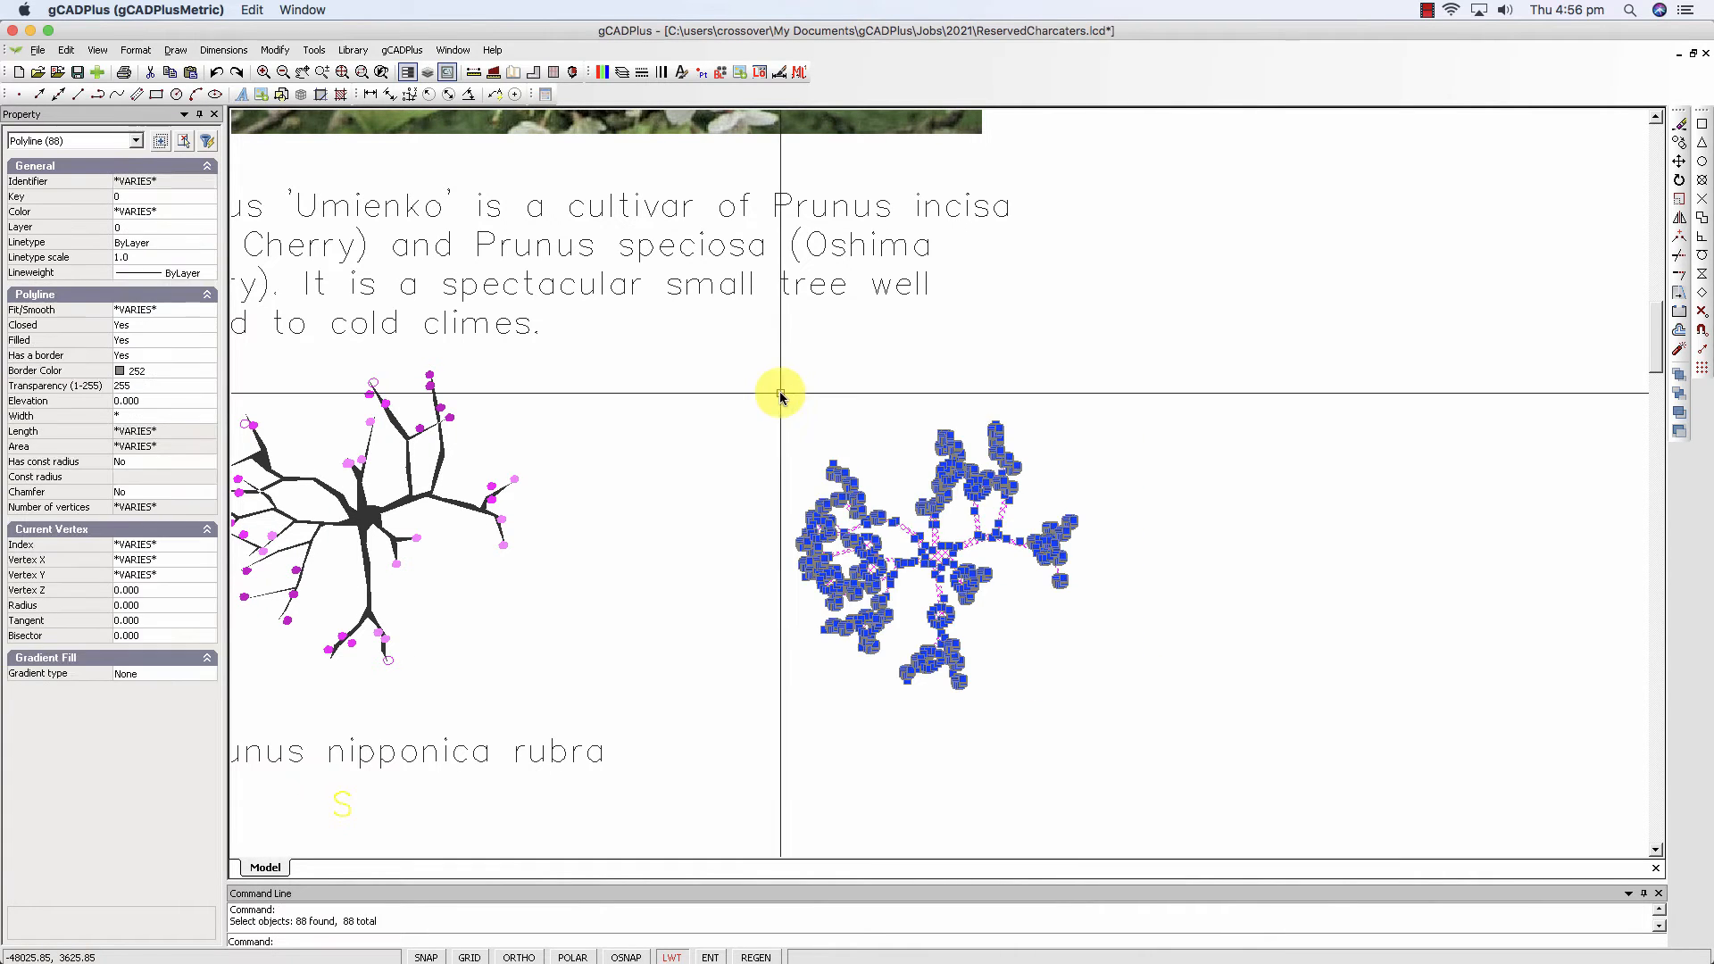
right_click(804, 411)
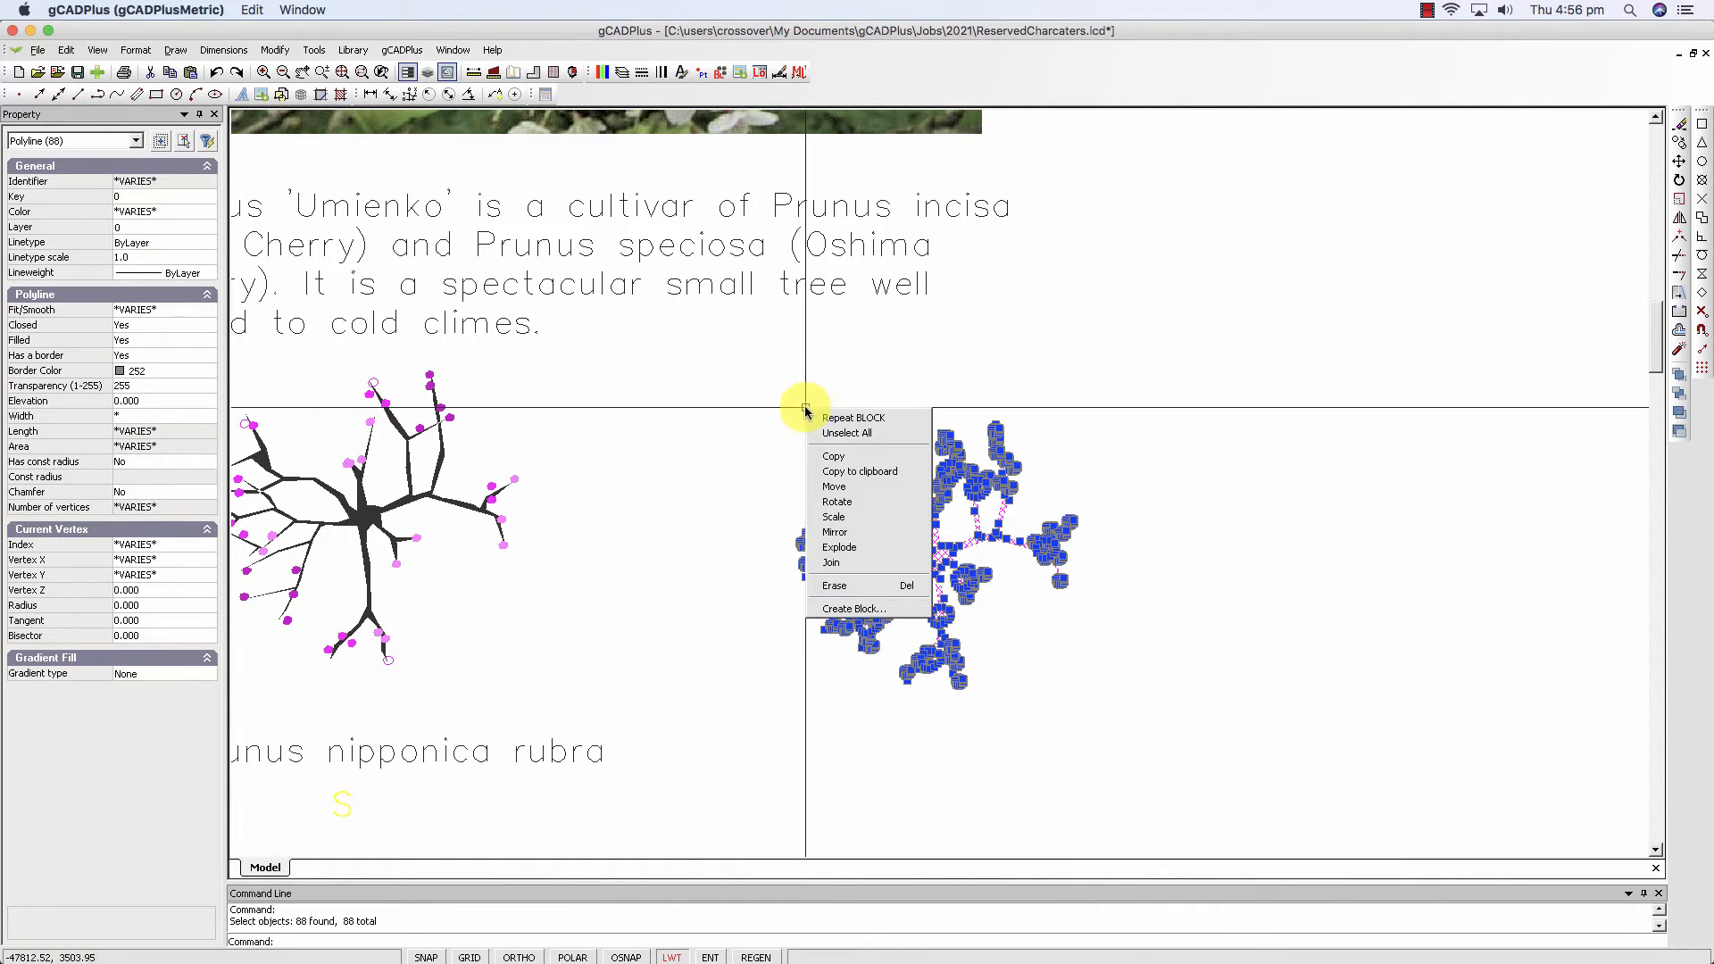
click(865, 609)
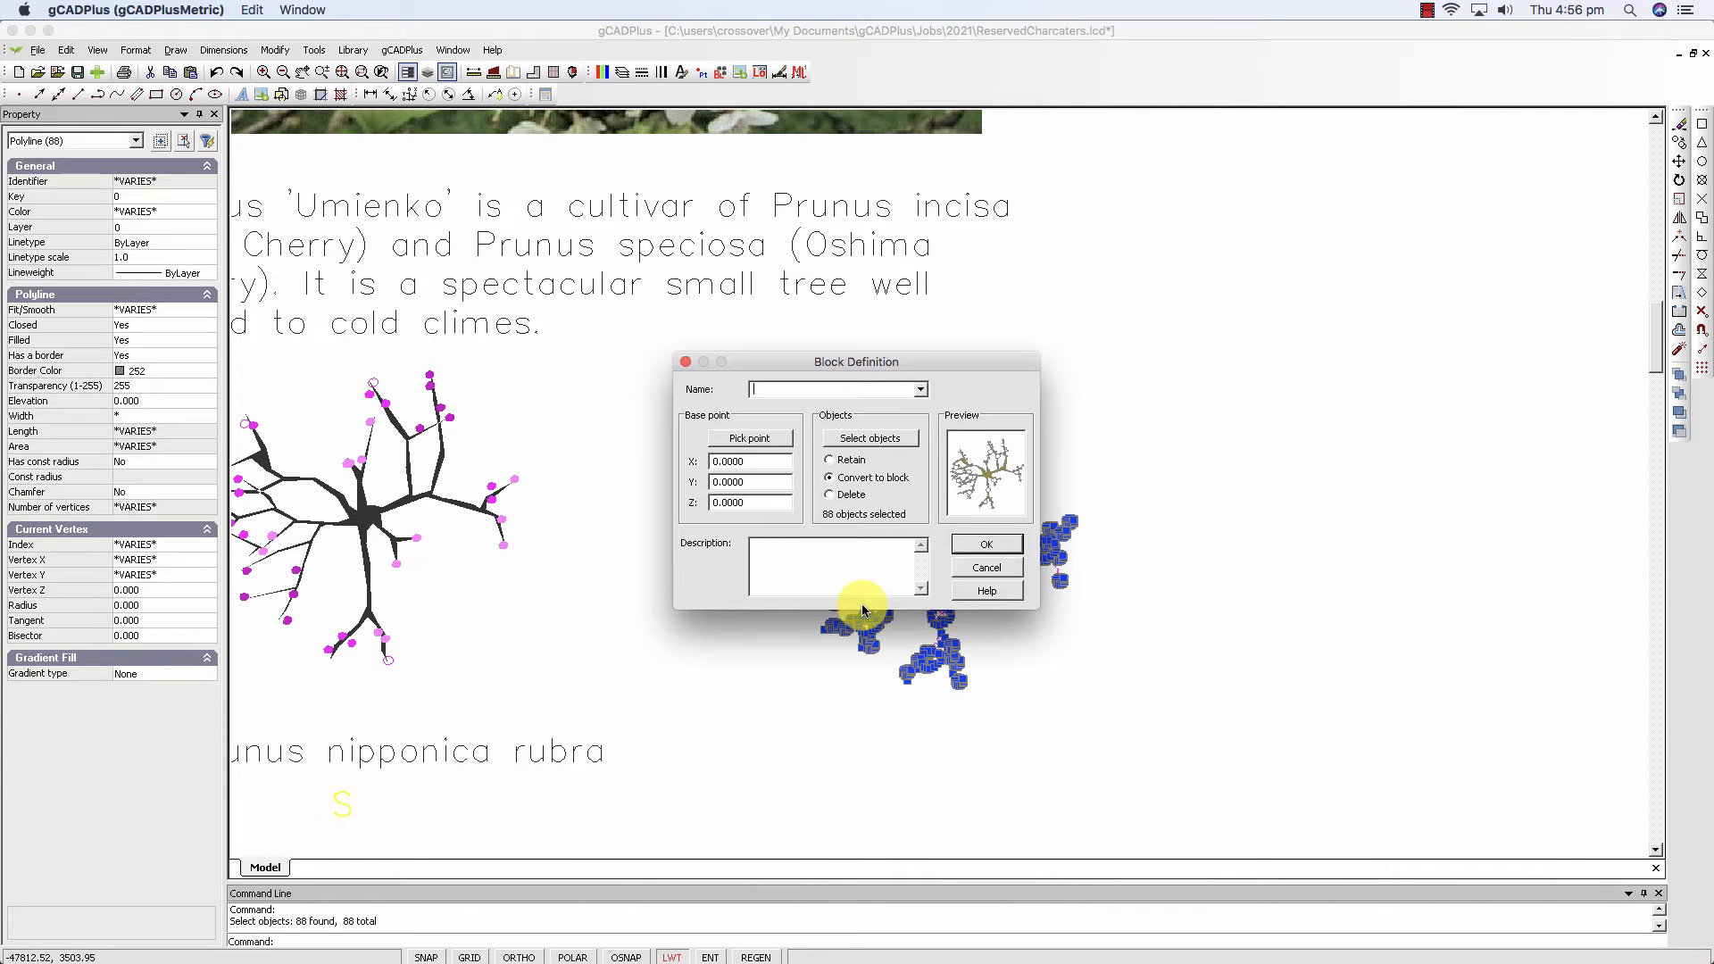
click(750, 440)
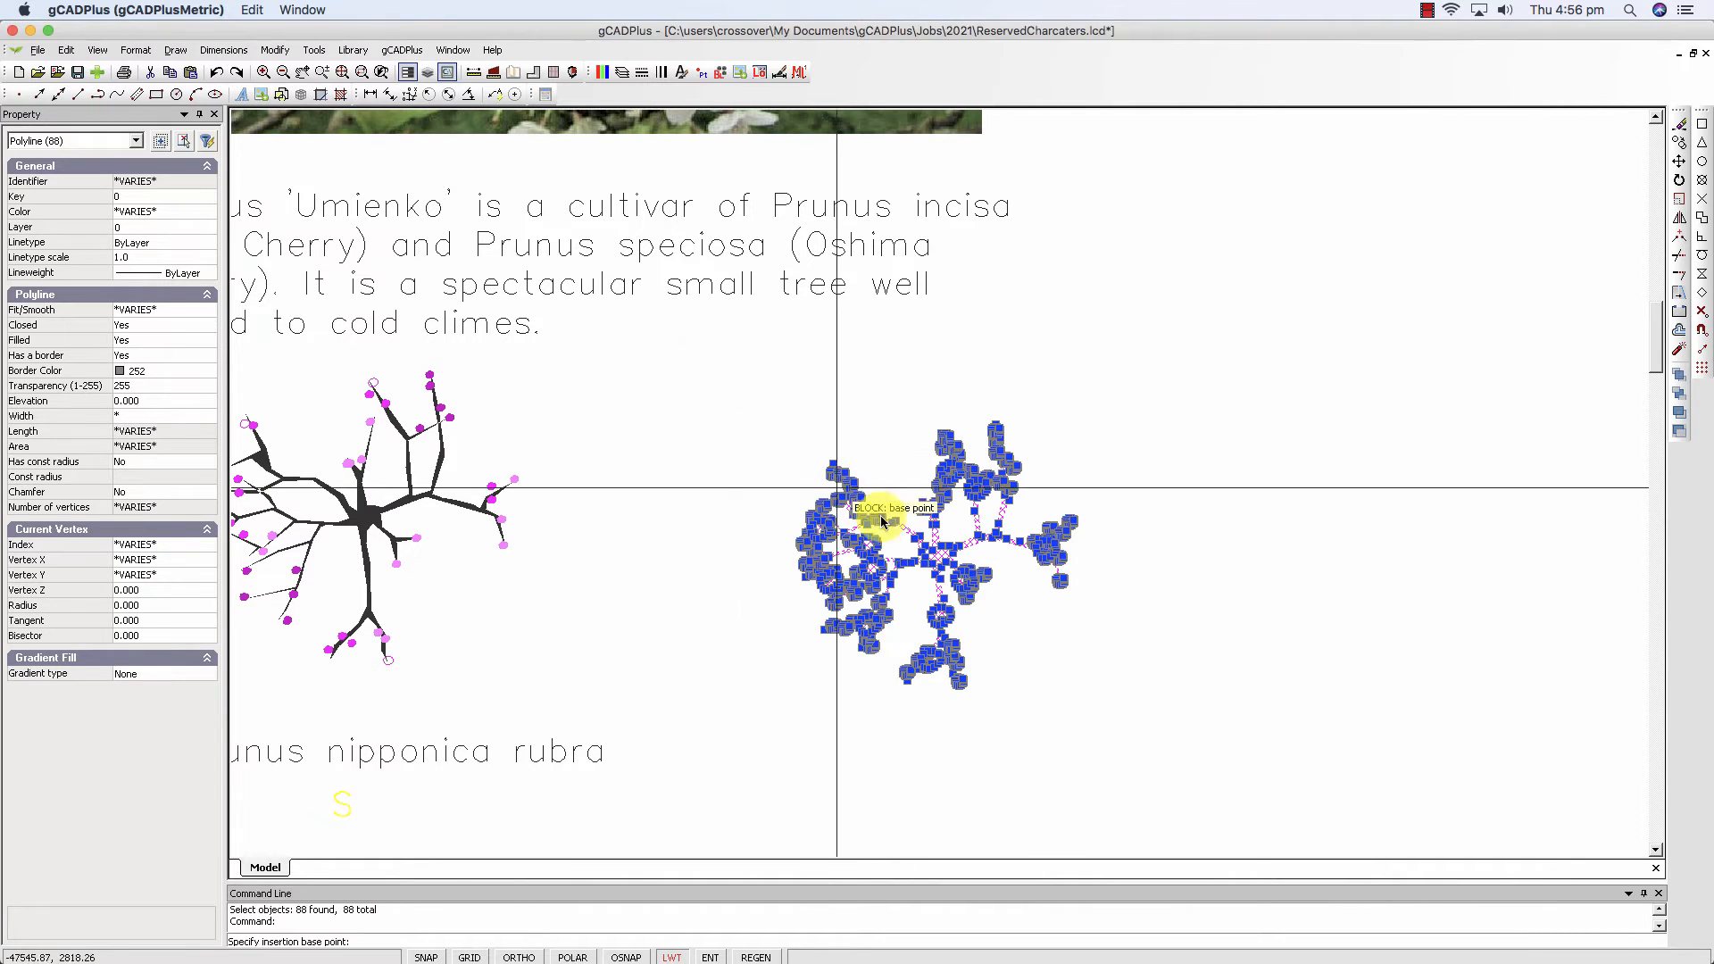
click(938, 561)
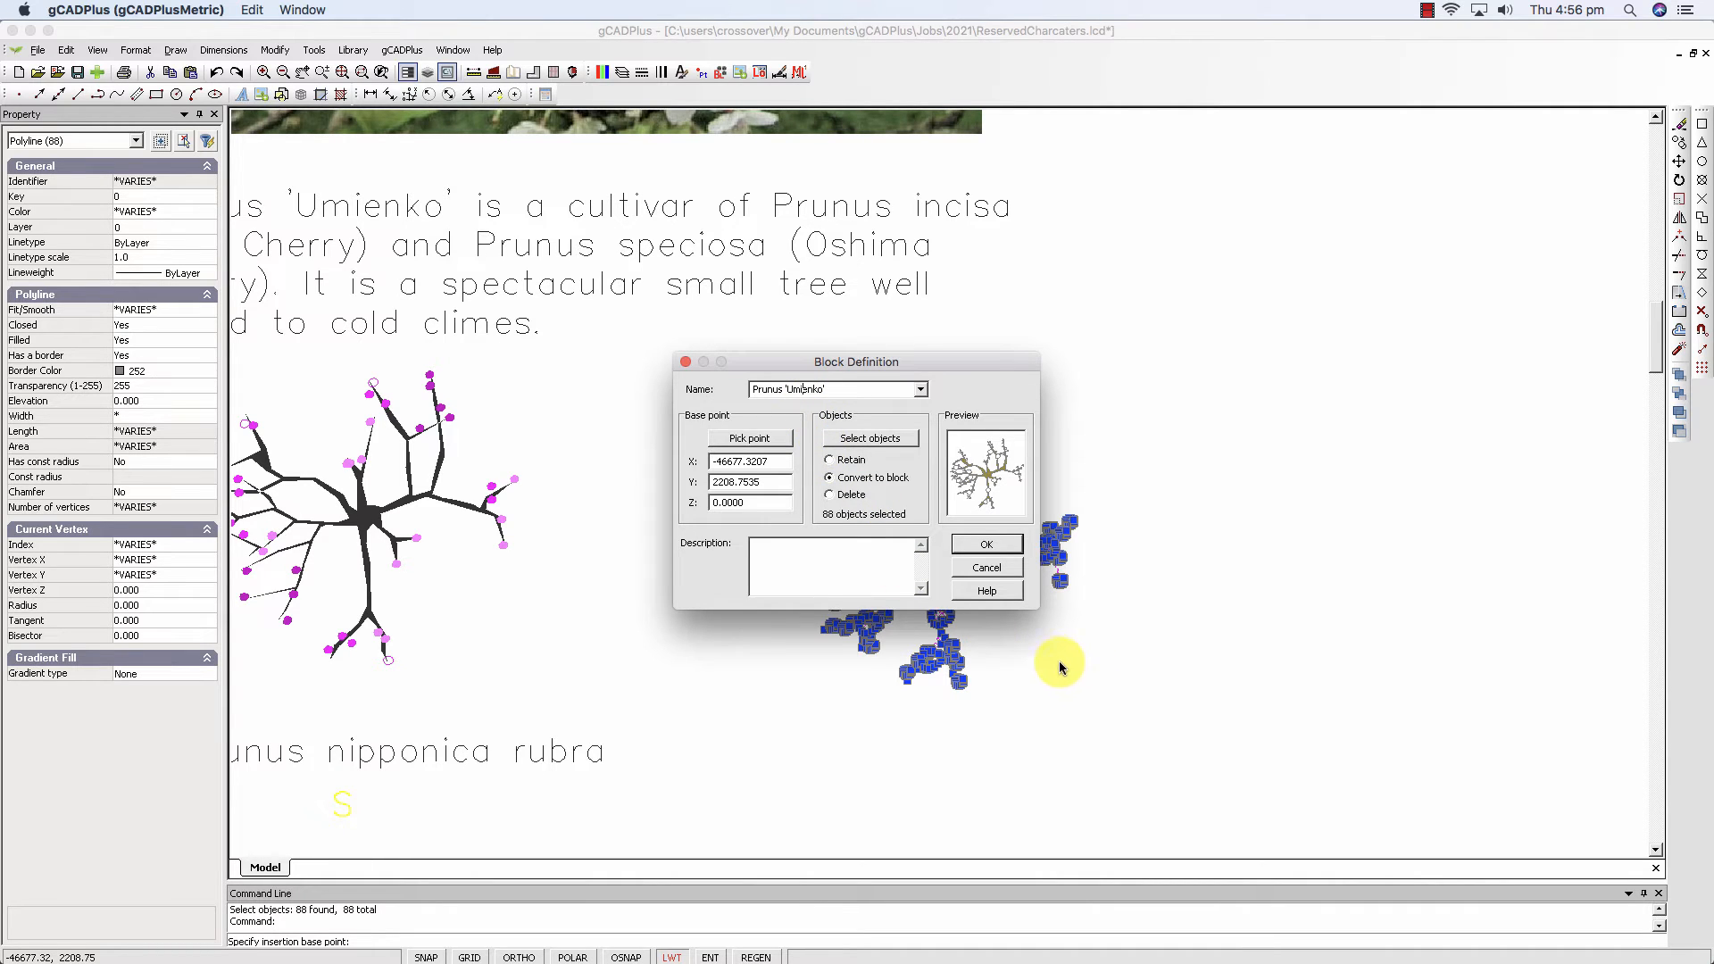
click(987, 547)
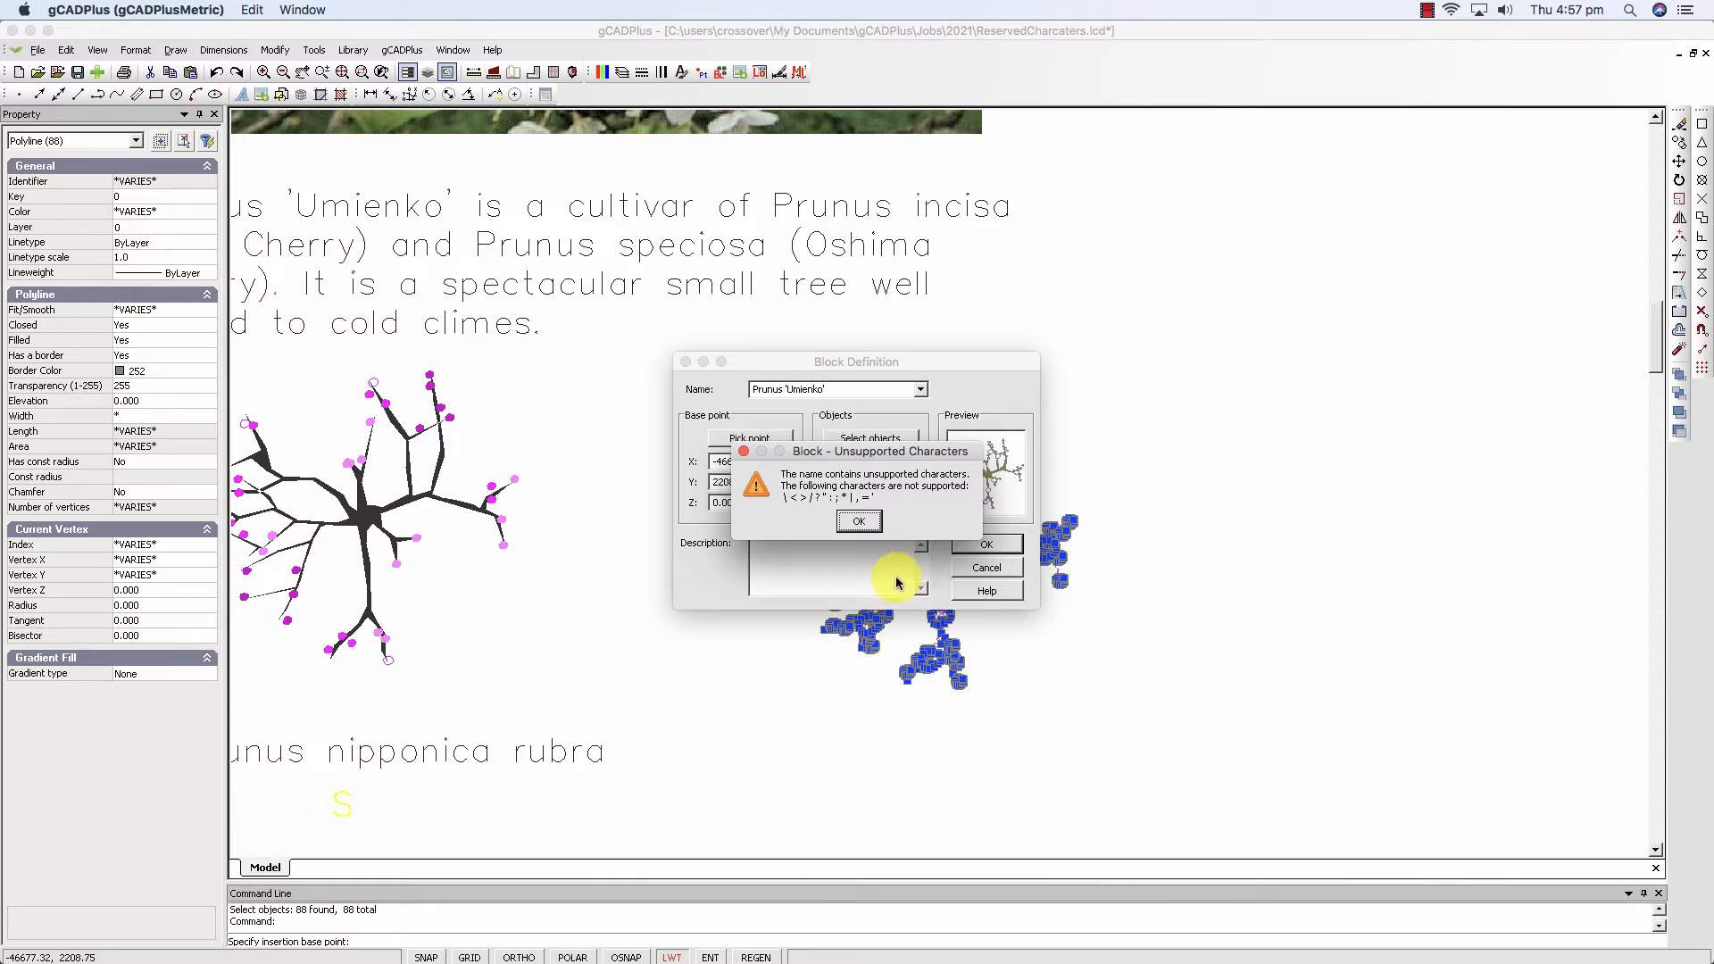
click(870, 527)
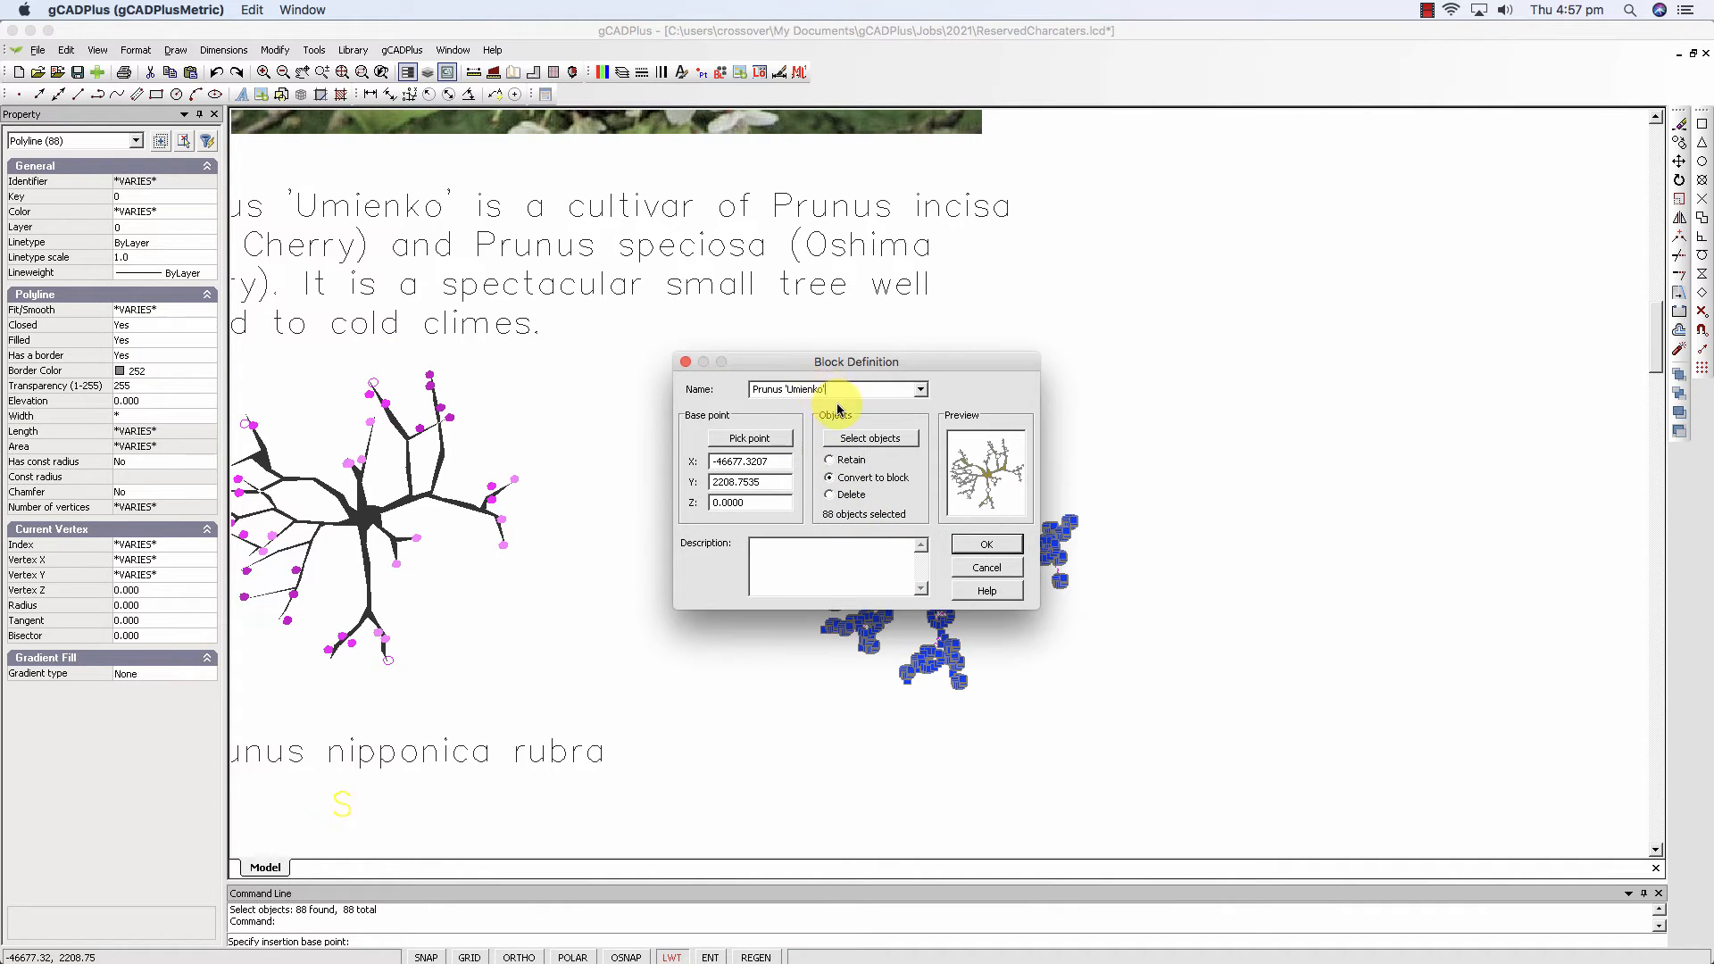
Try the block name Prunus Umienko without quotation marks, then cancel the block definition.
click(790, 390)
key(BackSpace)
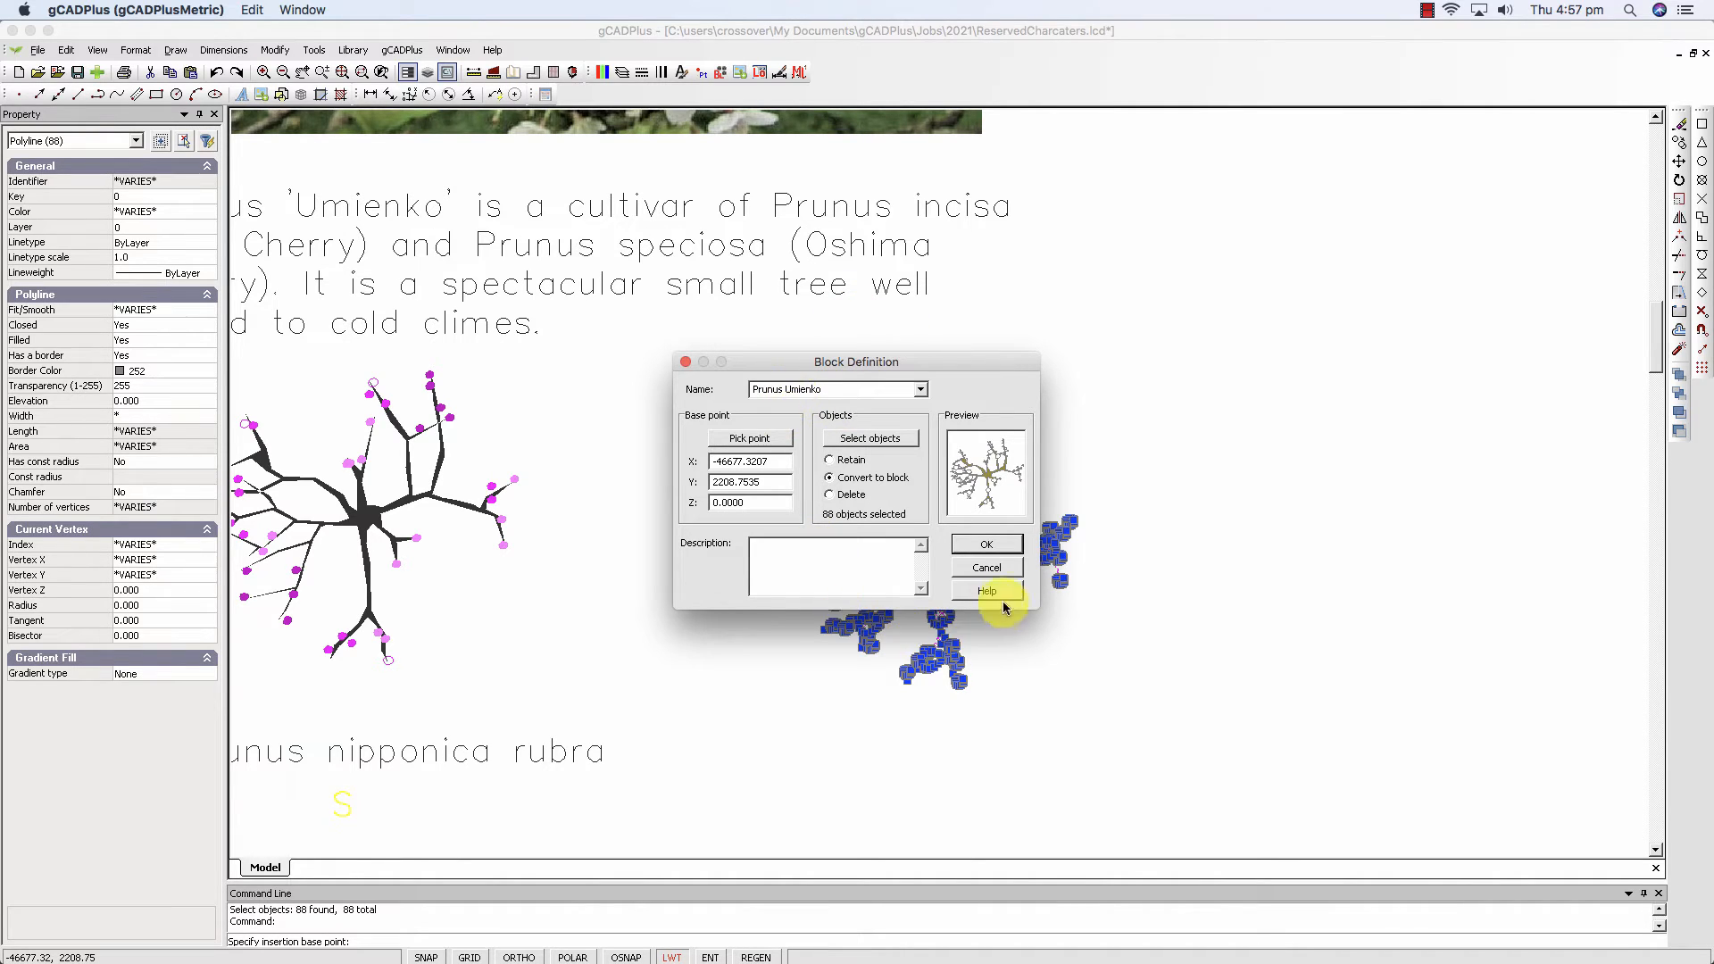
click(987, 551)
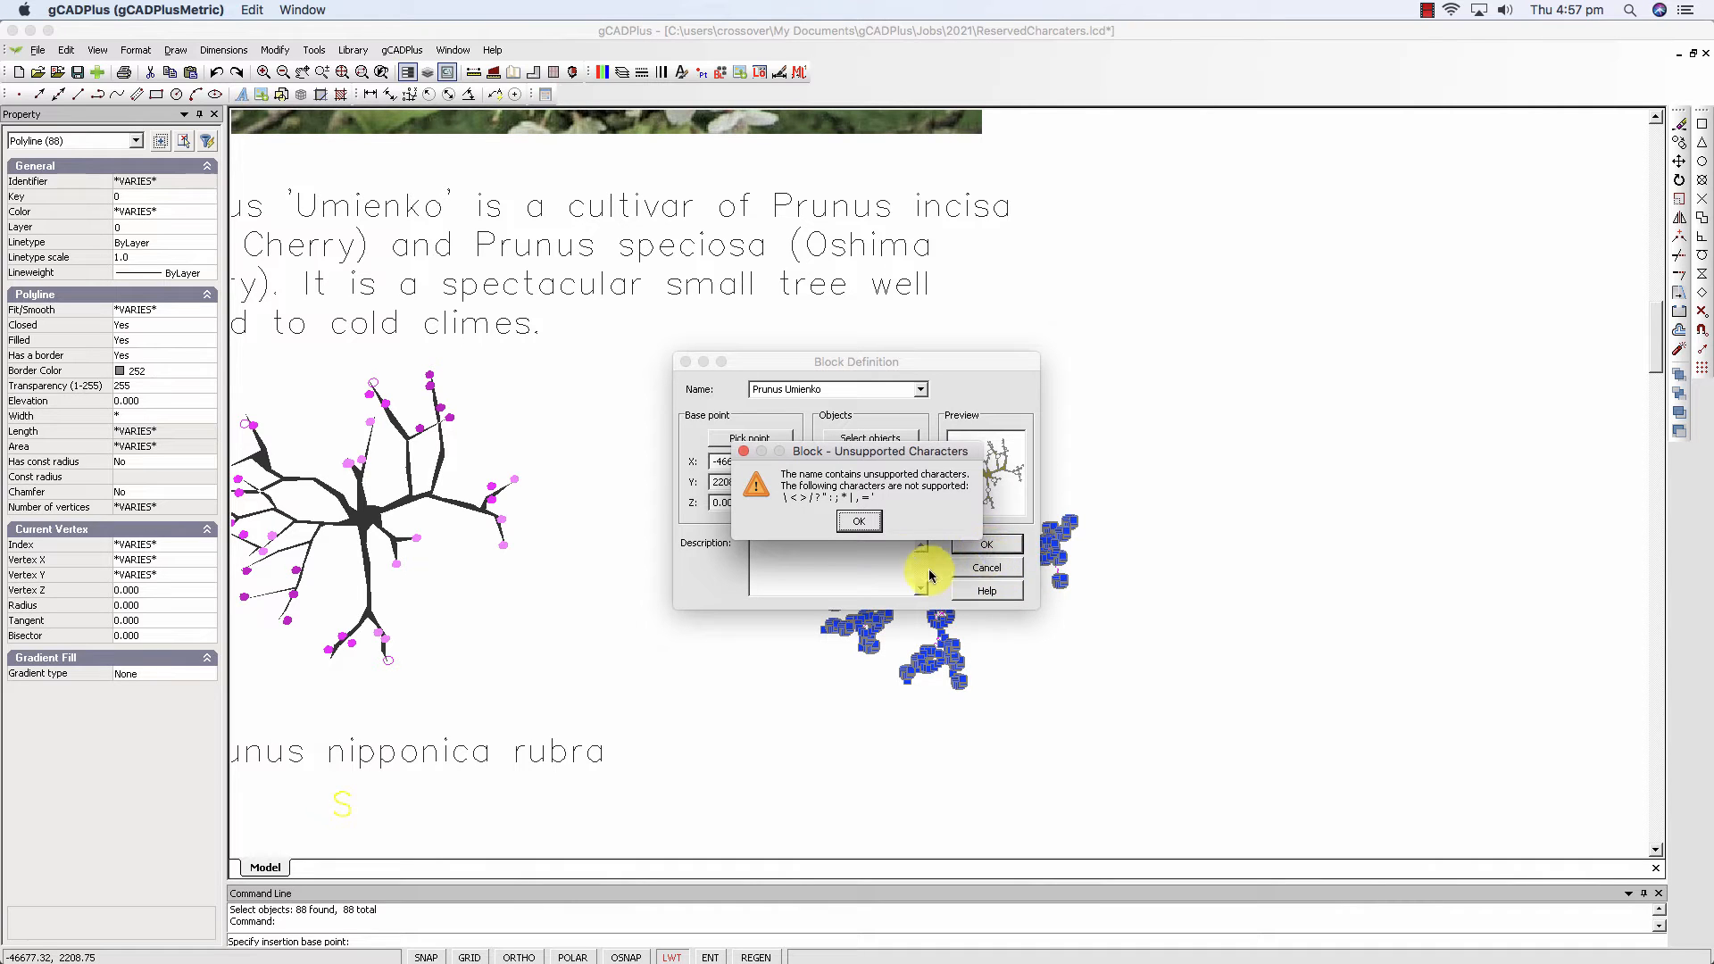
click(862, 527)
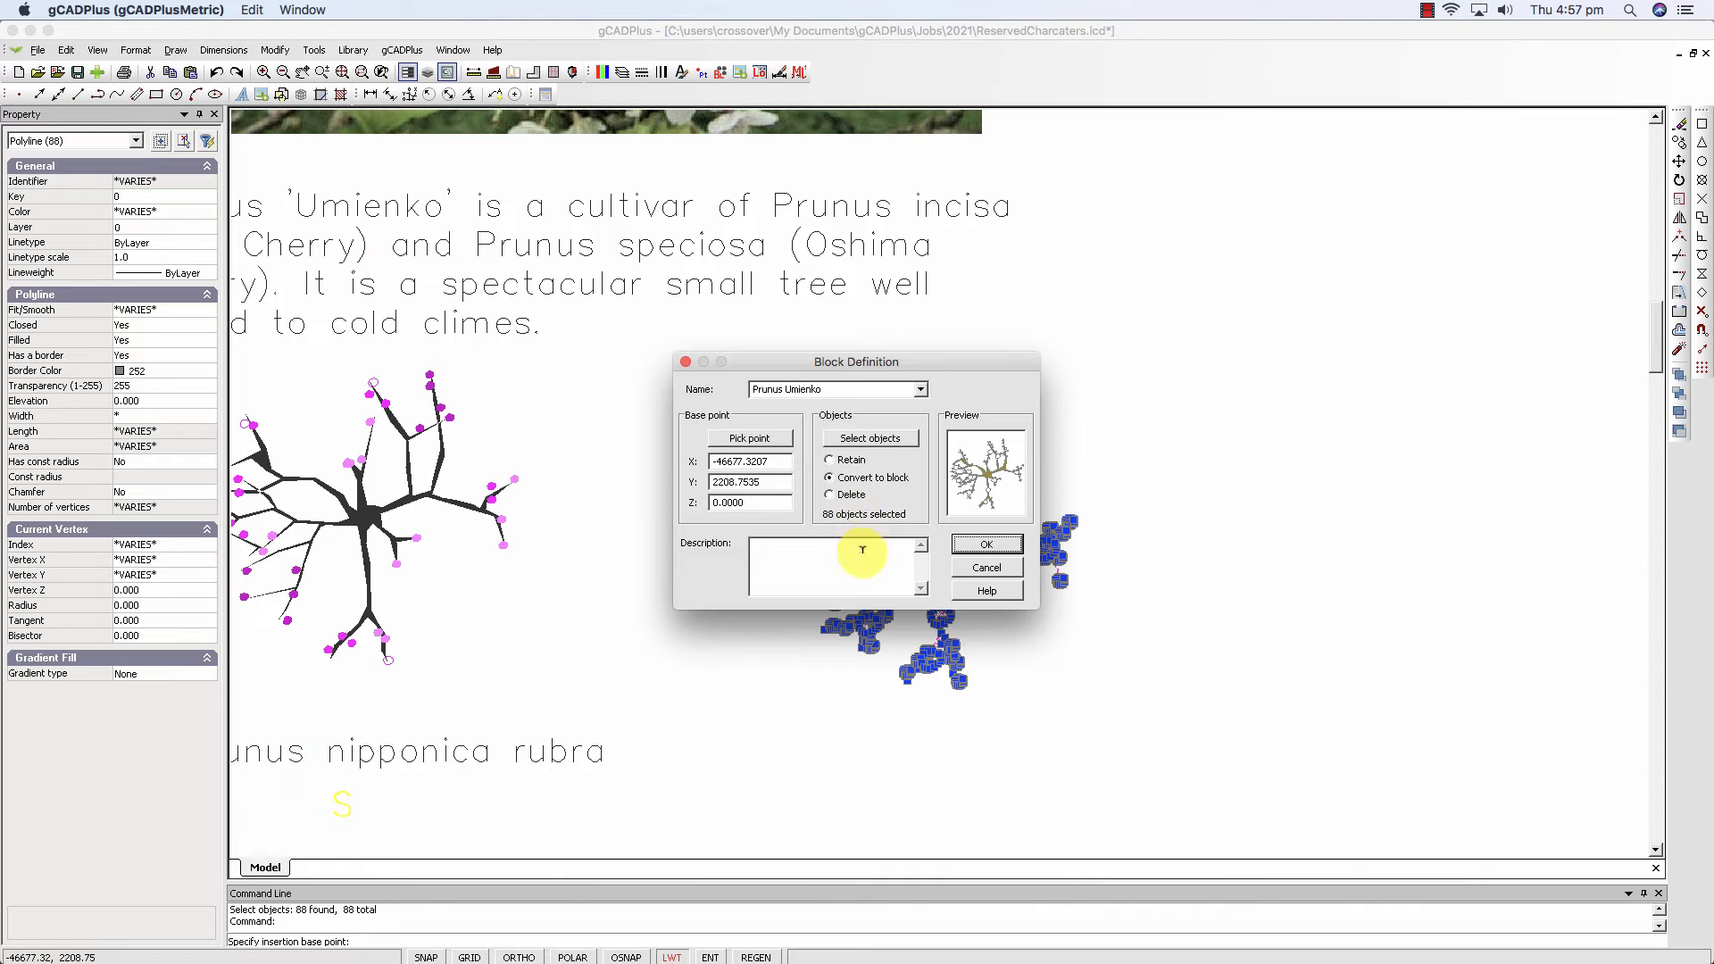
click(991, 574)
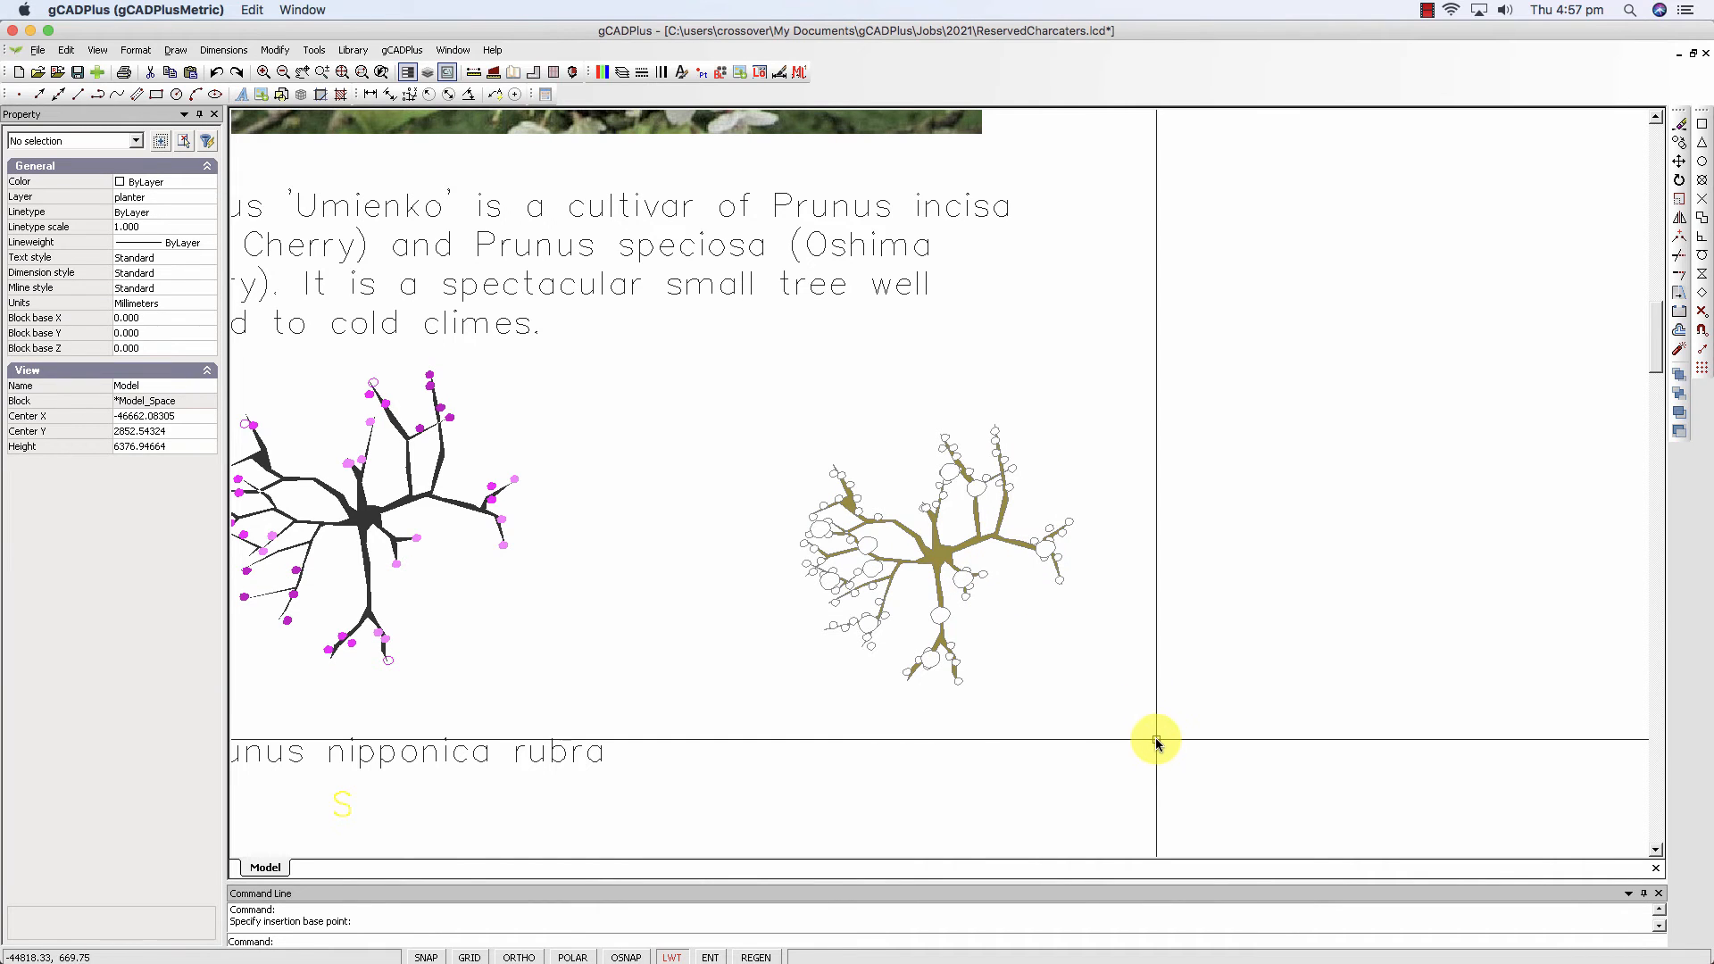
Try to define the olive-brown tree as a block named PrunusWhite with its base point at the trunk centre.
drag(1156, 740, 747, 401)
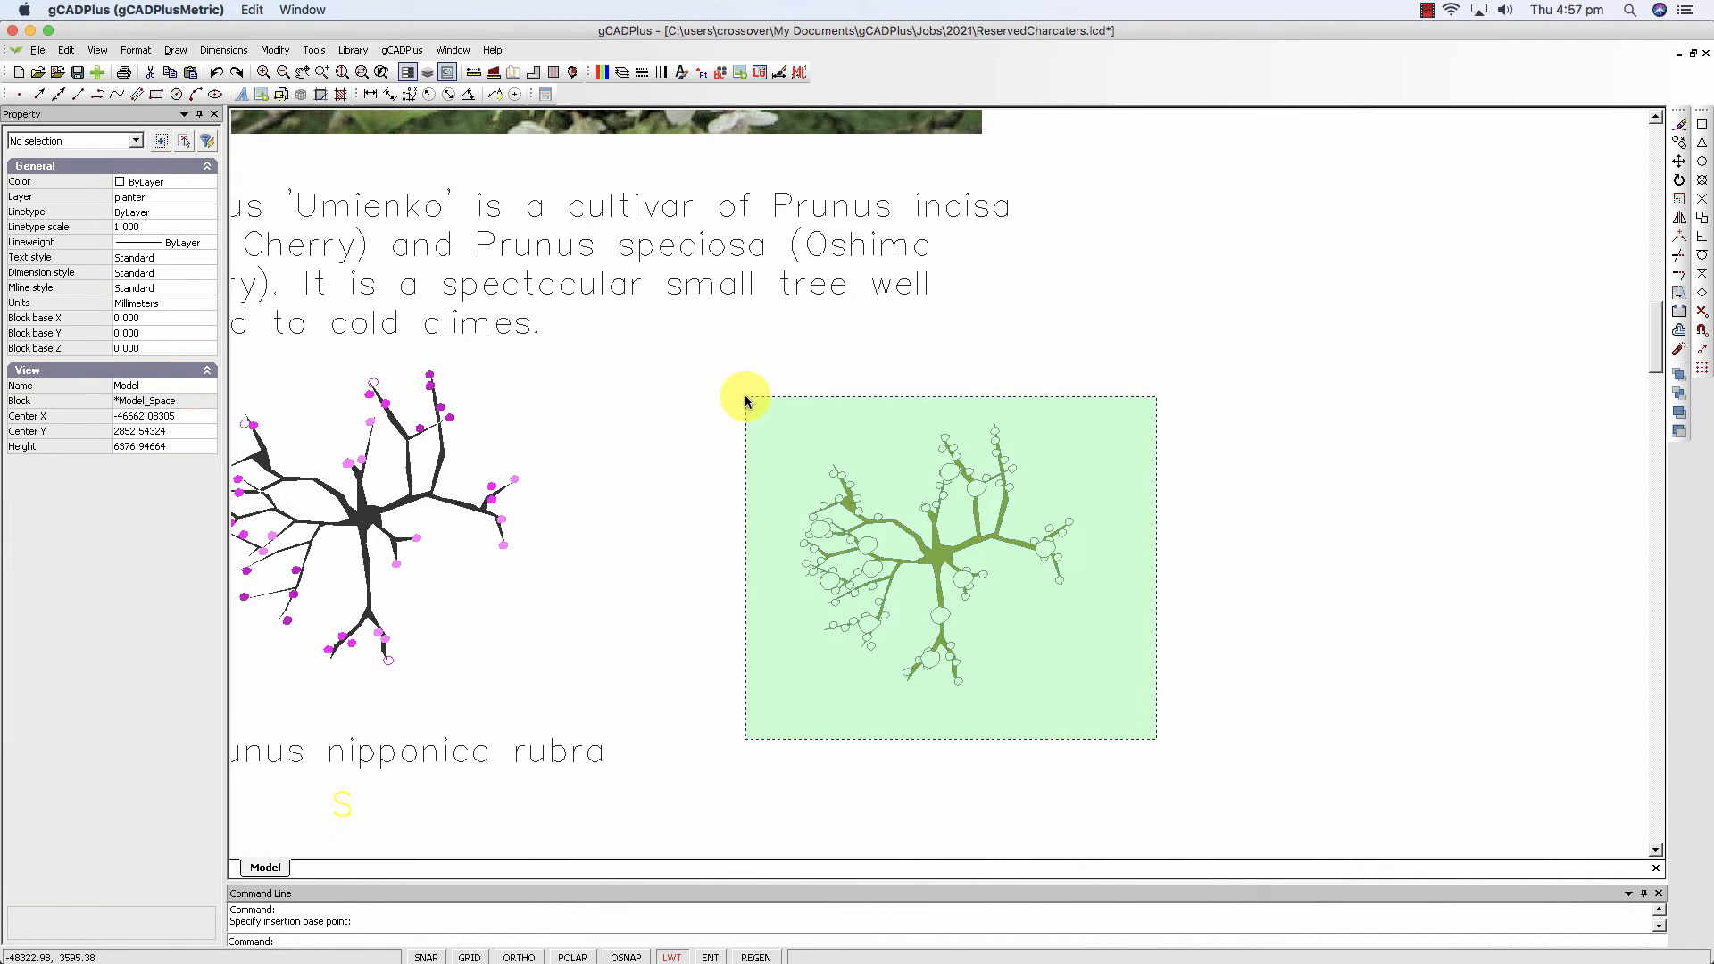
right_click(746, 399)
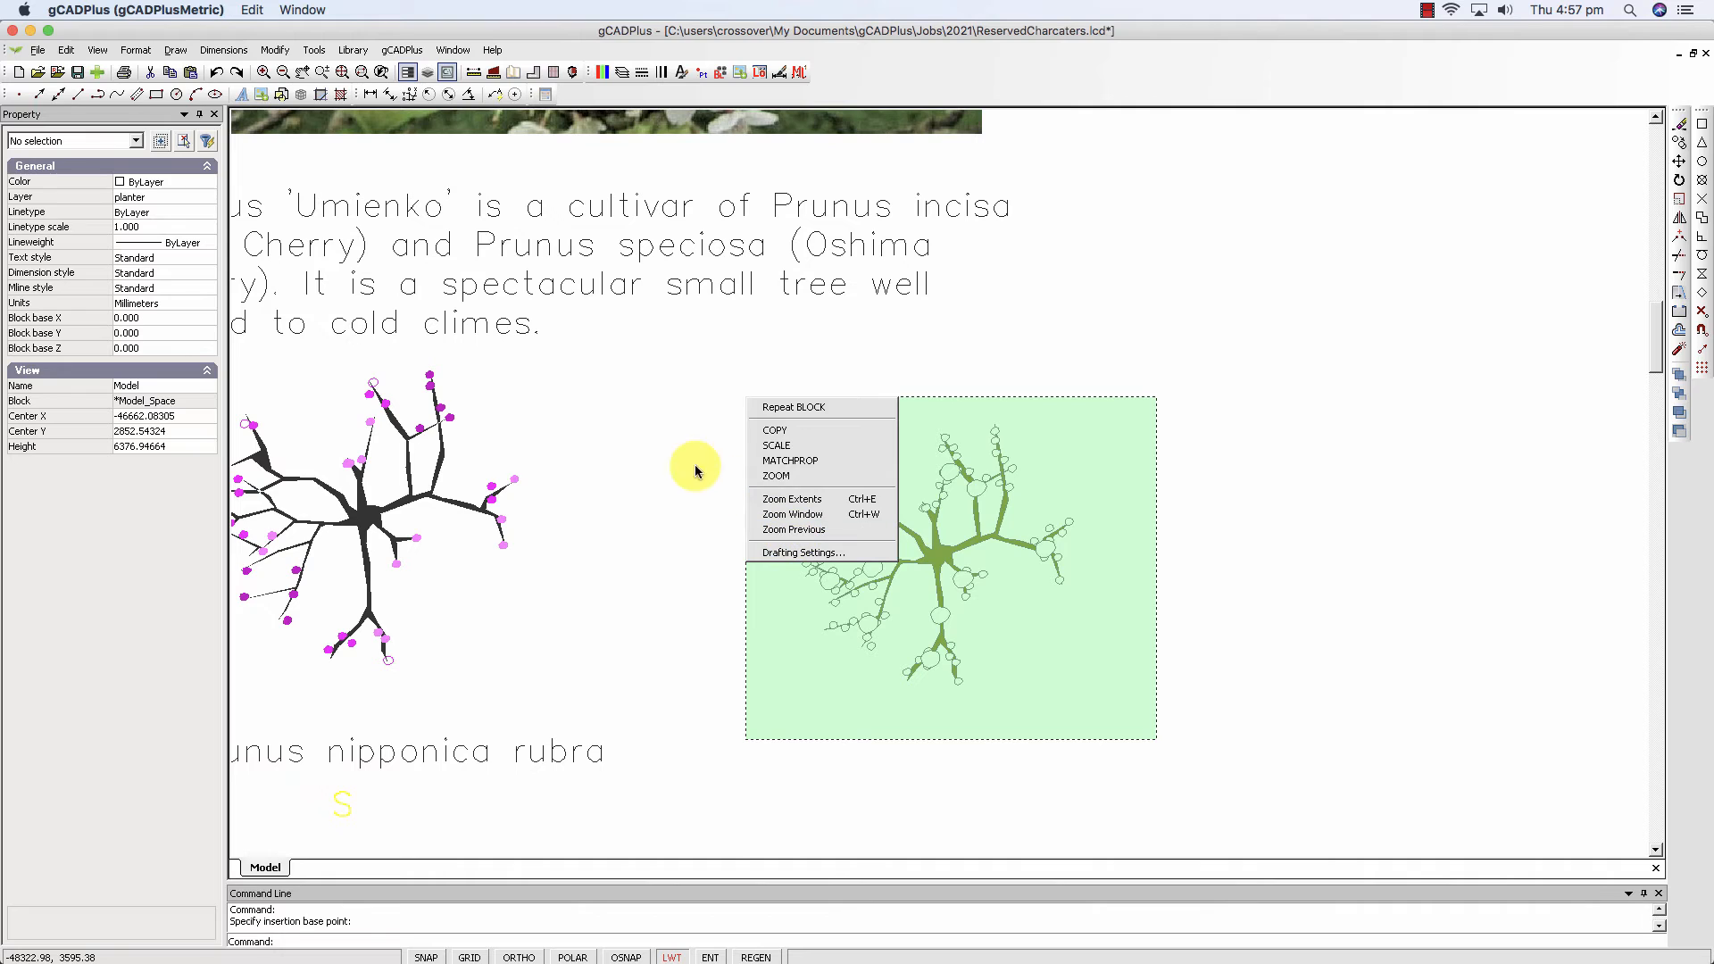
click(790, 407)
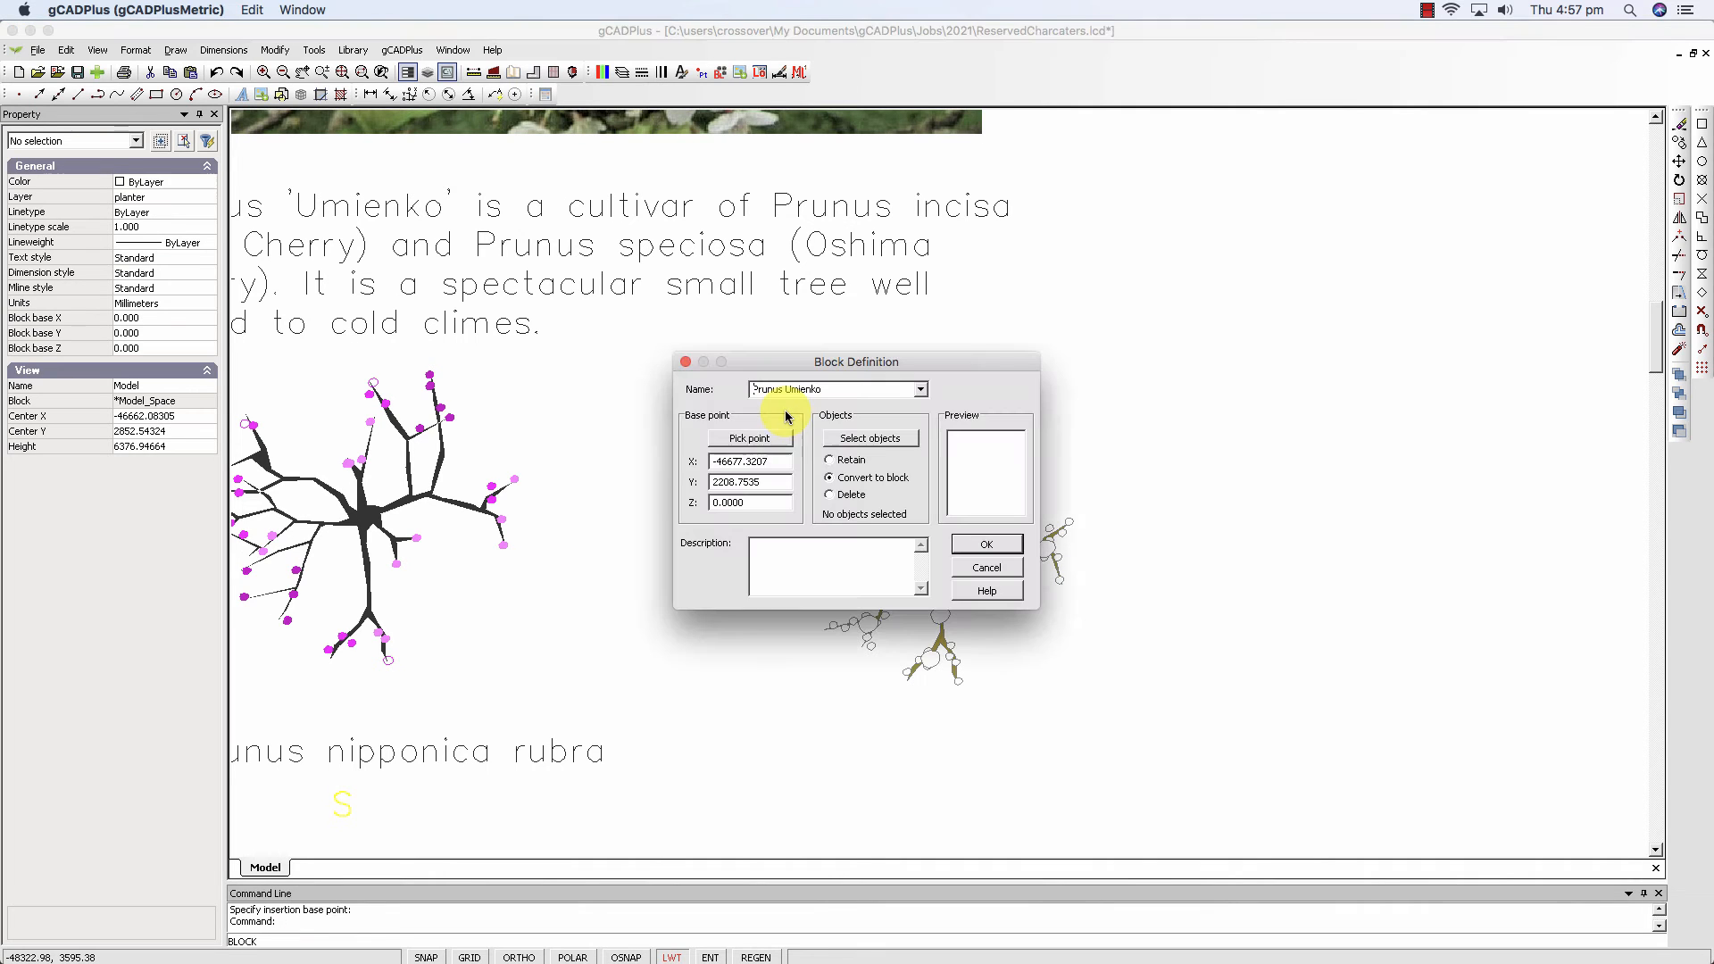
click(827, 390)
key(BackSpace)
key(BackSpace)
key(BackSpace)
key(BackSpace)
key(BackSpace)
key(BackSpace)
key(BackSpace)
key(BackSpace)
key(BackSpace)
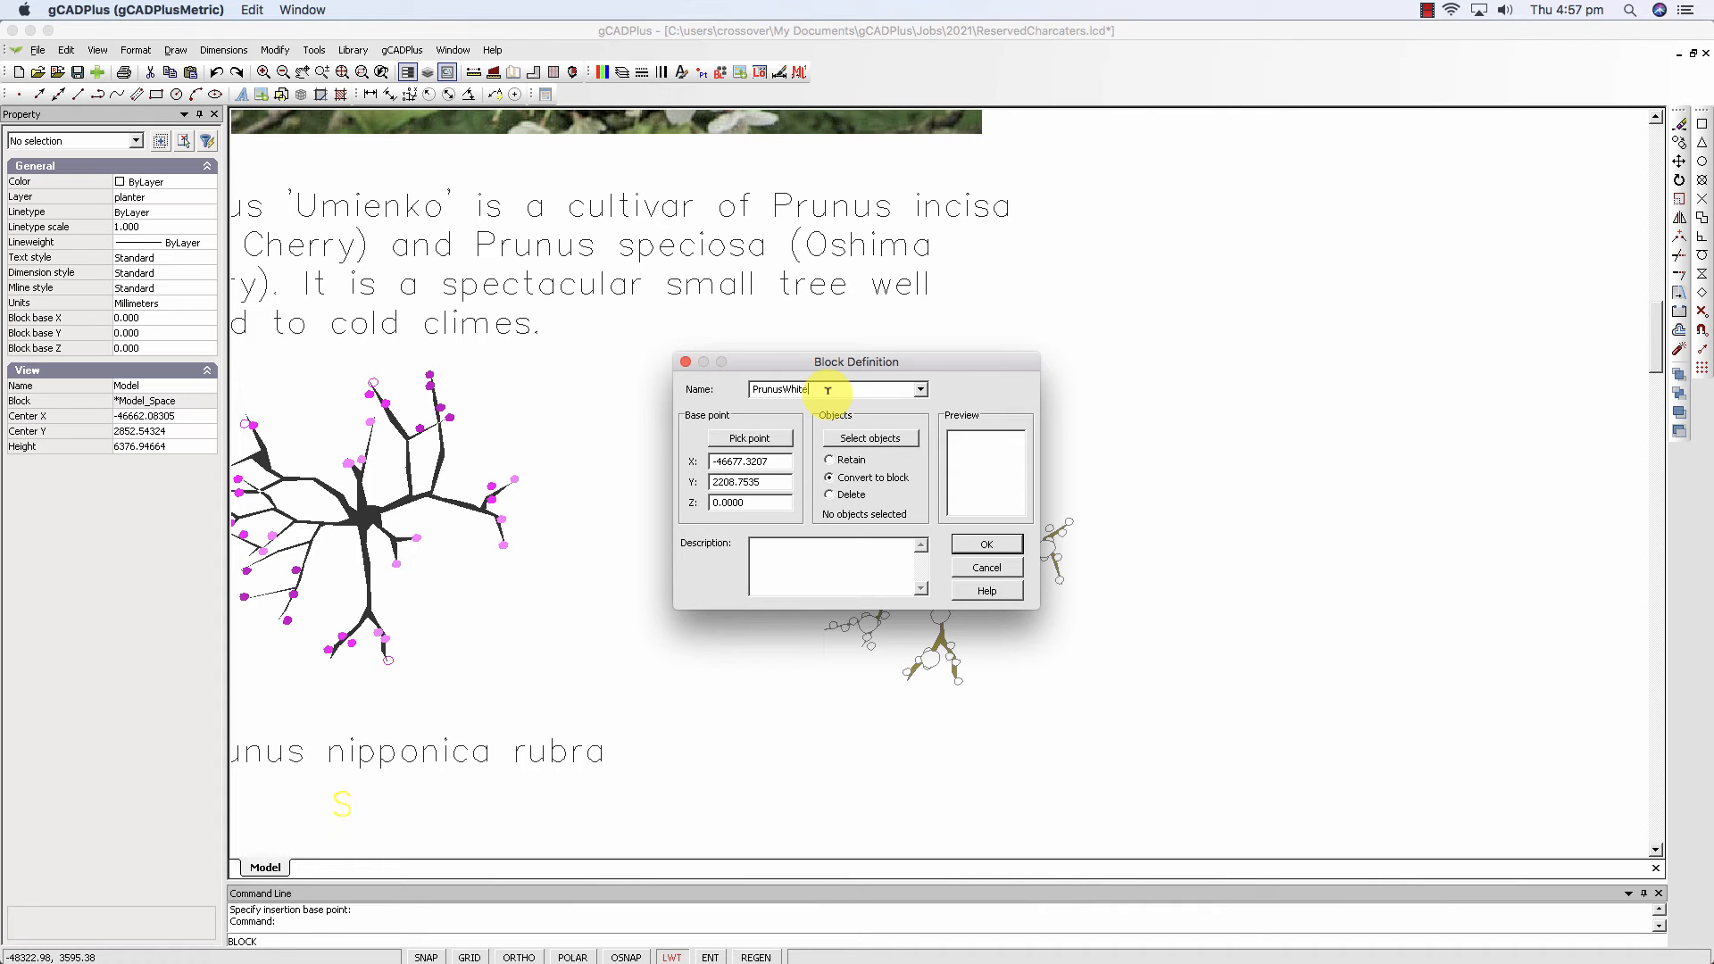
click(750, 437)
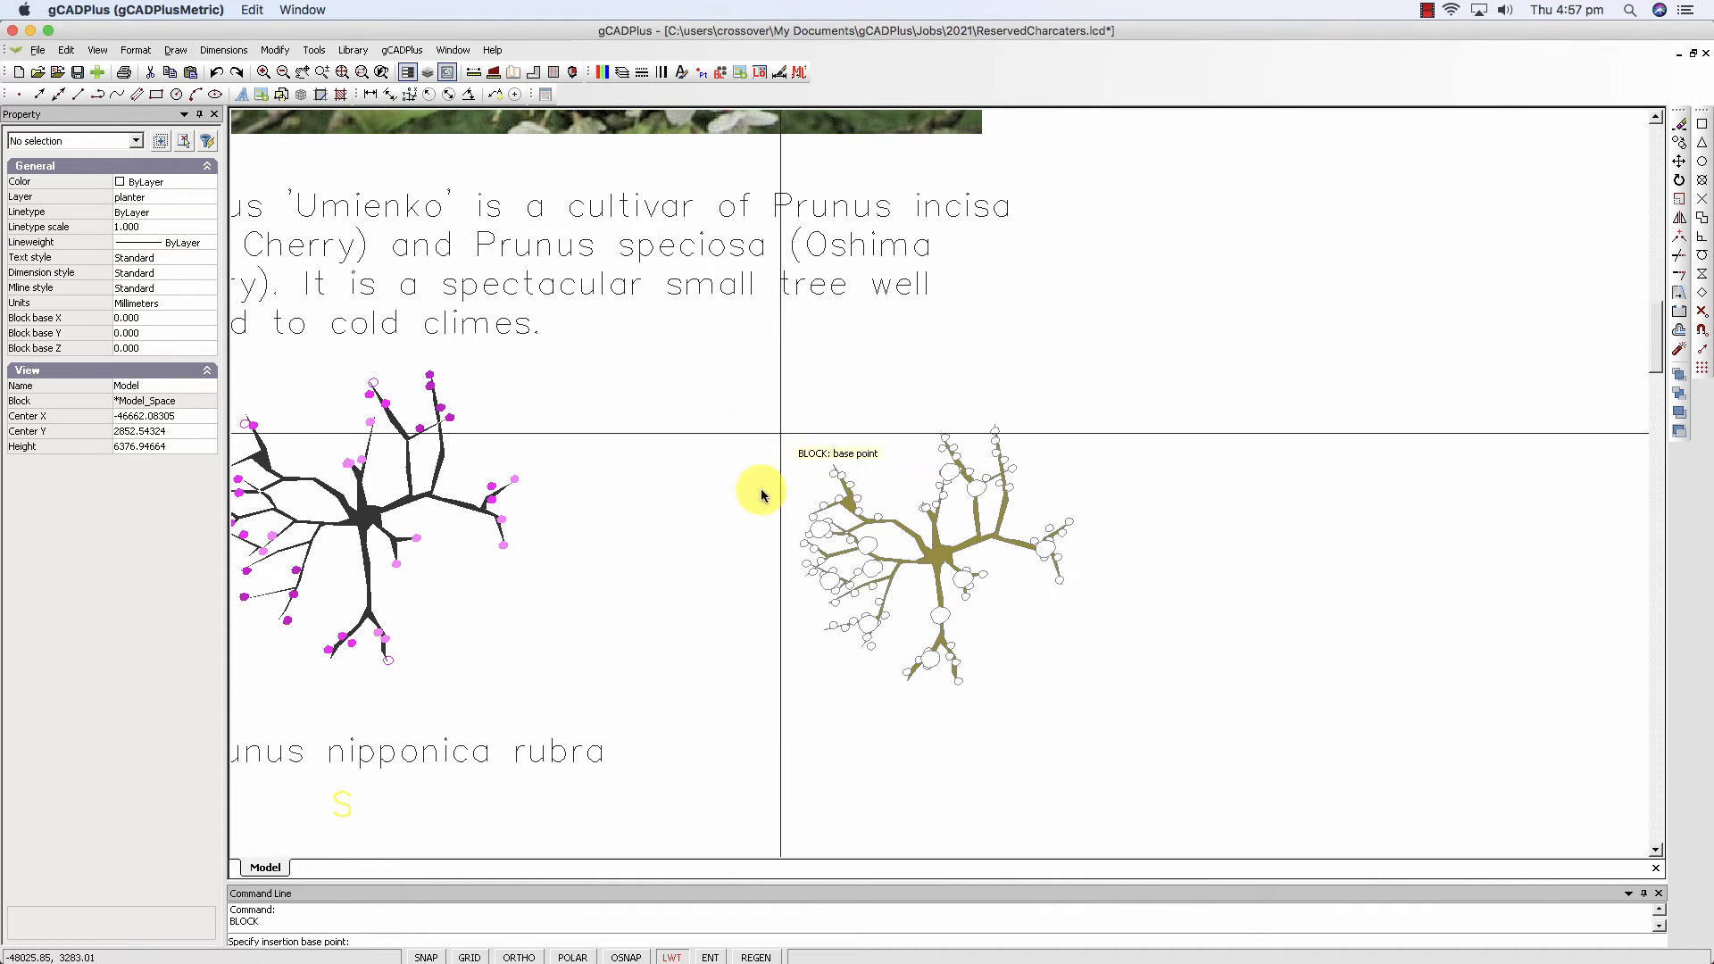
click(935, 558)
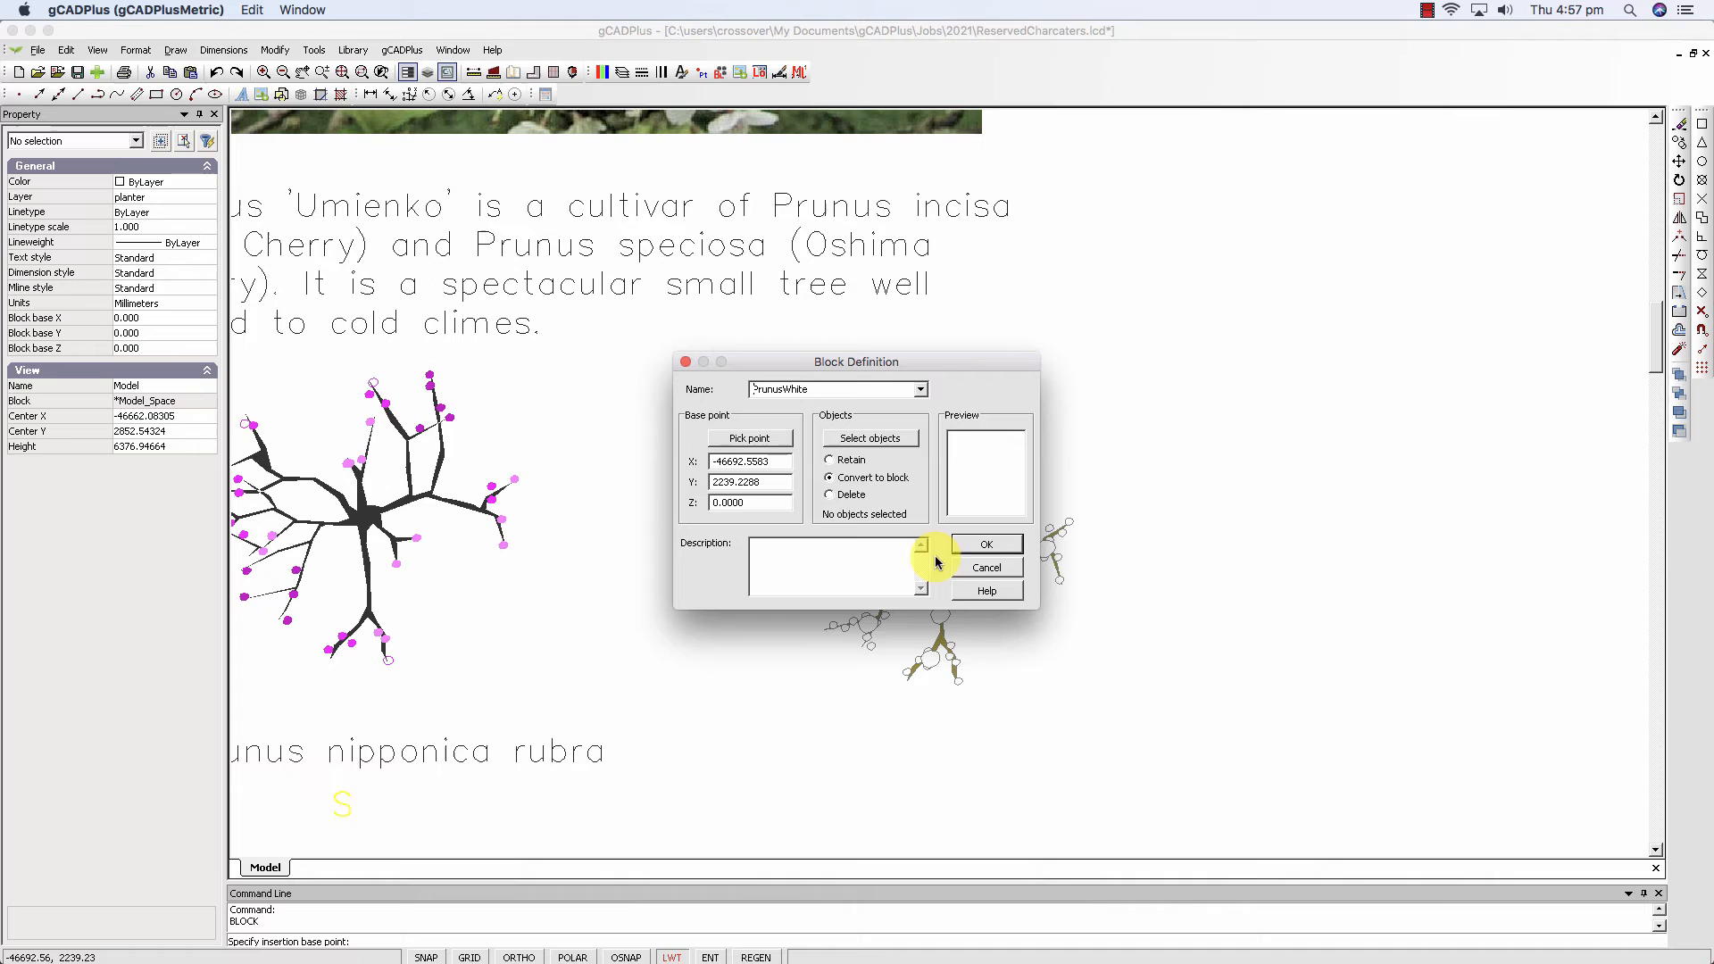
click(987, 547)
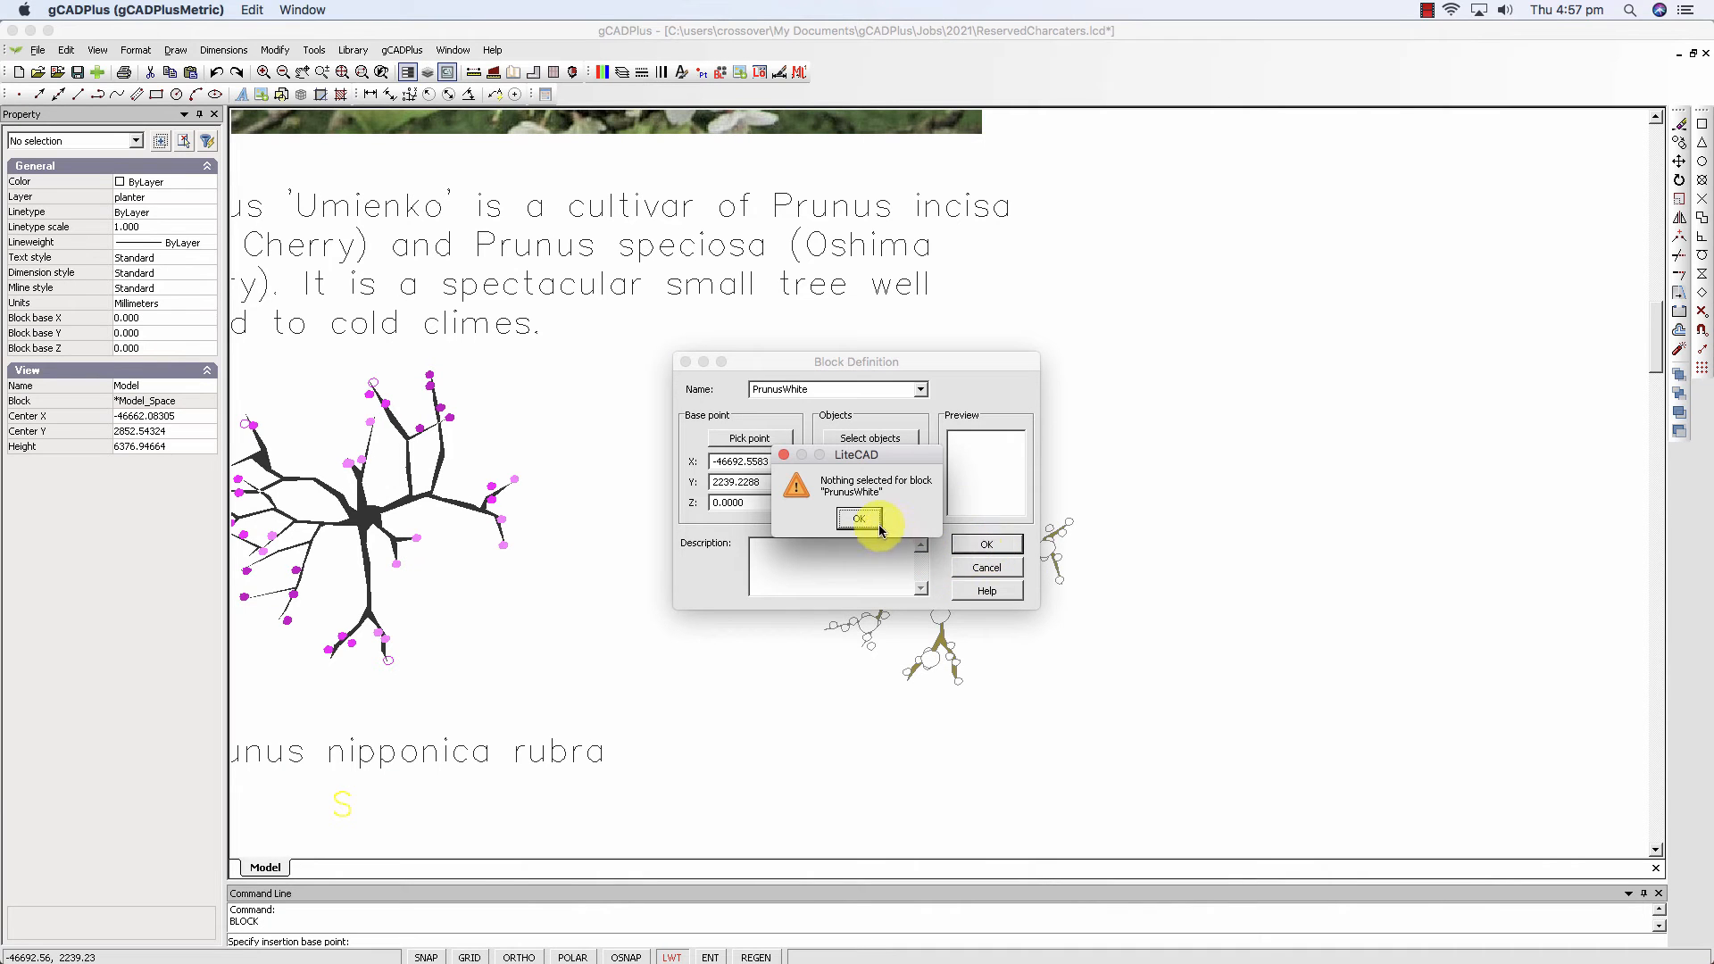
click(878, 527)
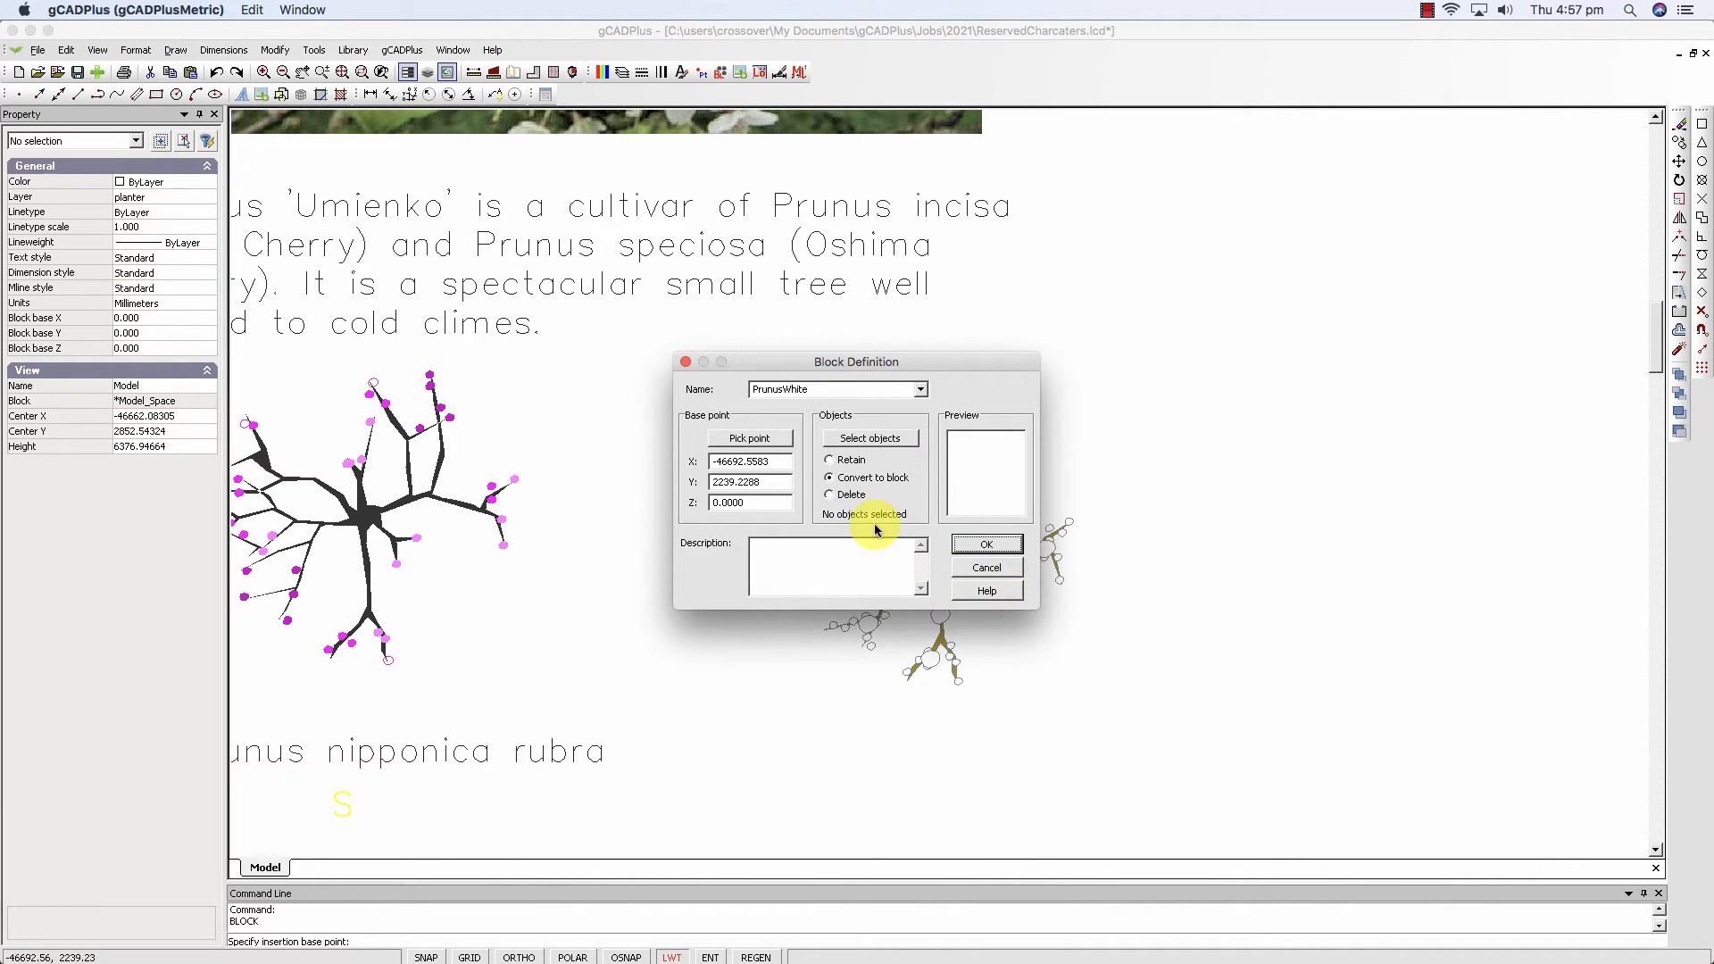
Pick the base point again near the trunk centre and select every object of the olive-brown tree for the PrunusWhite block.
click(759, 437)
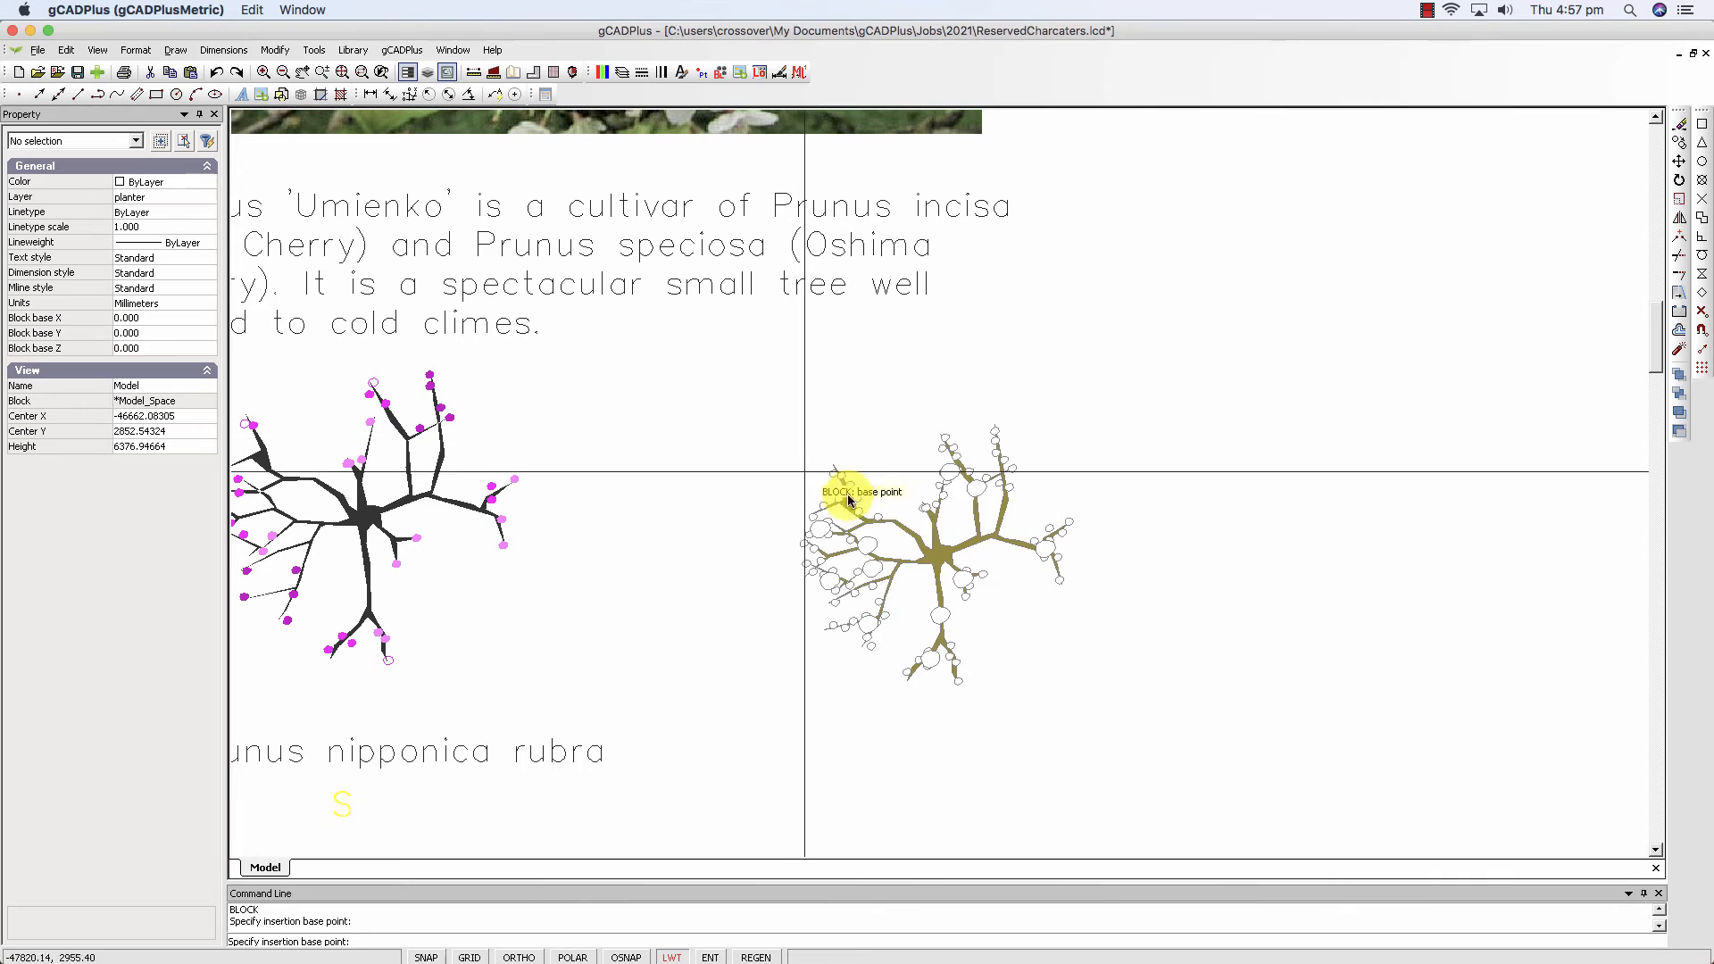
click(947, 564)
click(888, 448)
click(881, 441)
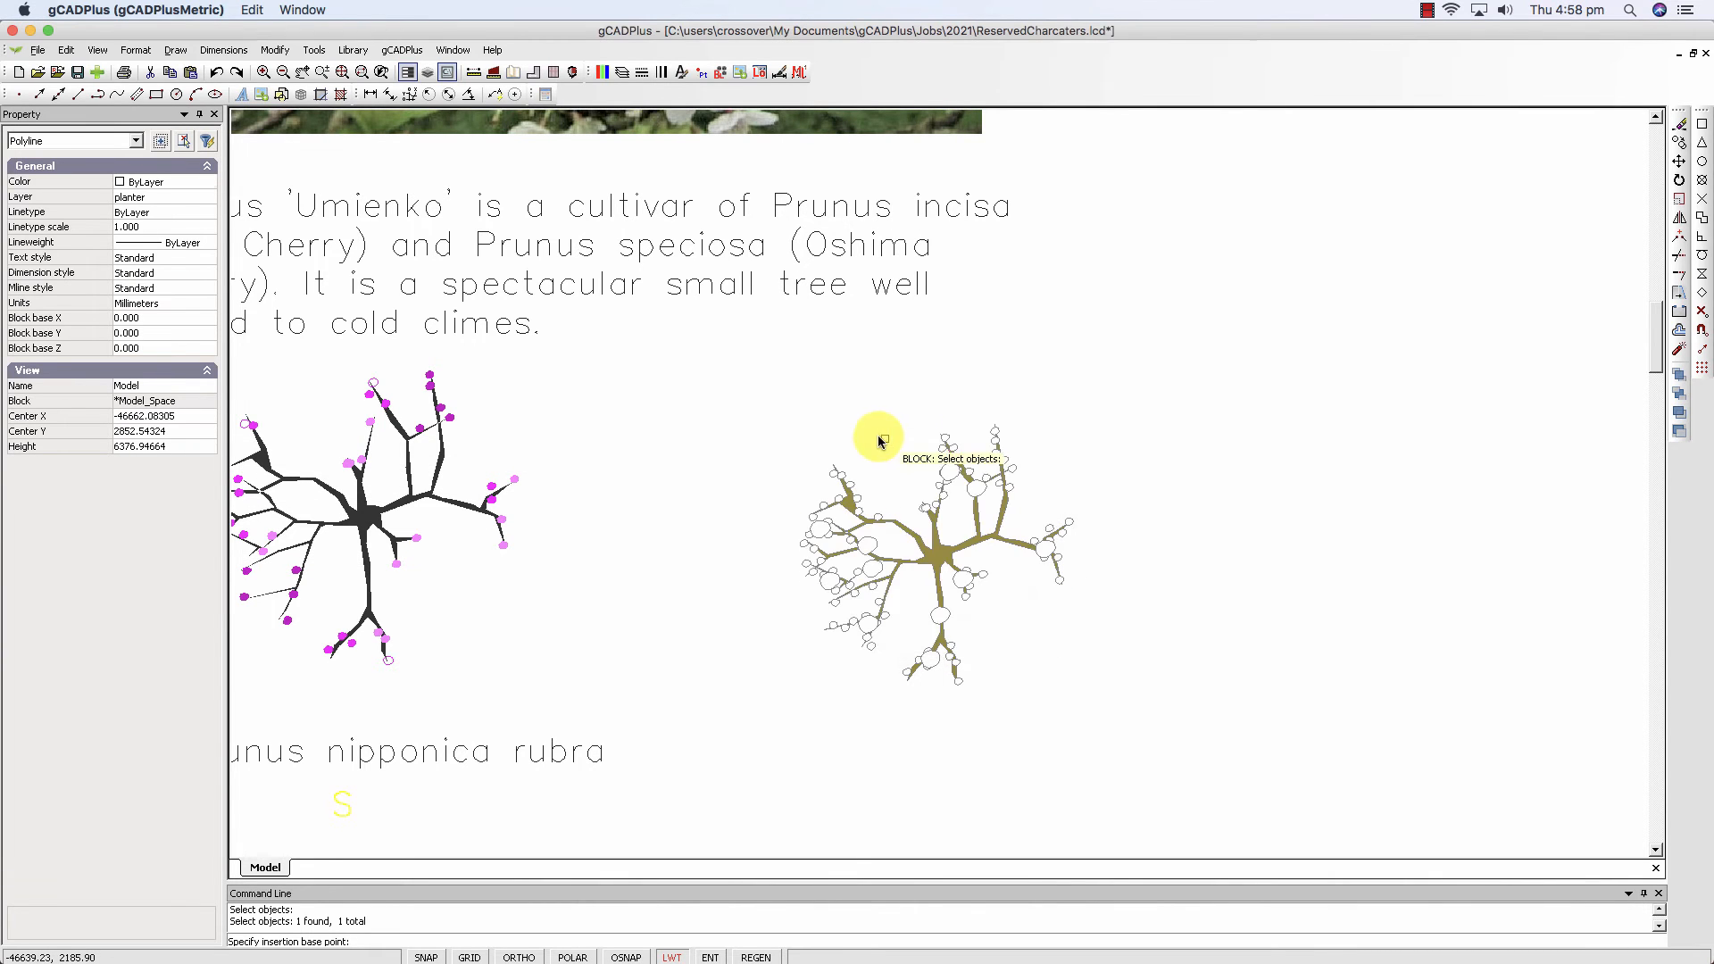
click(777, 385)
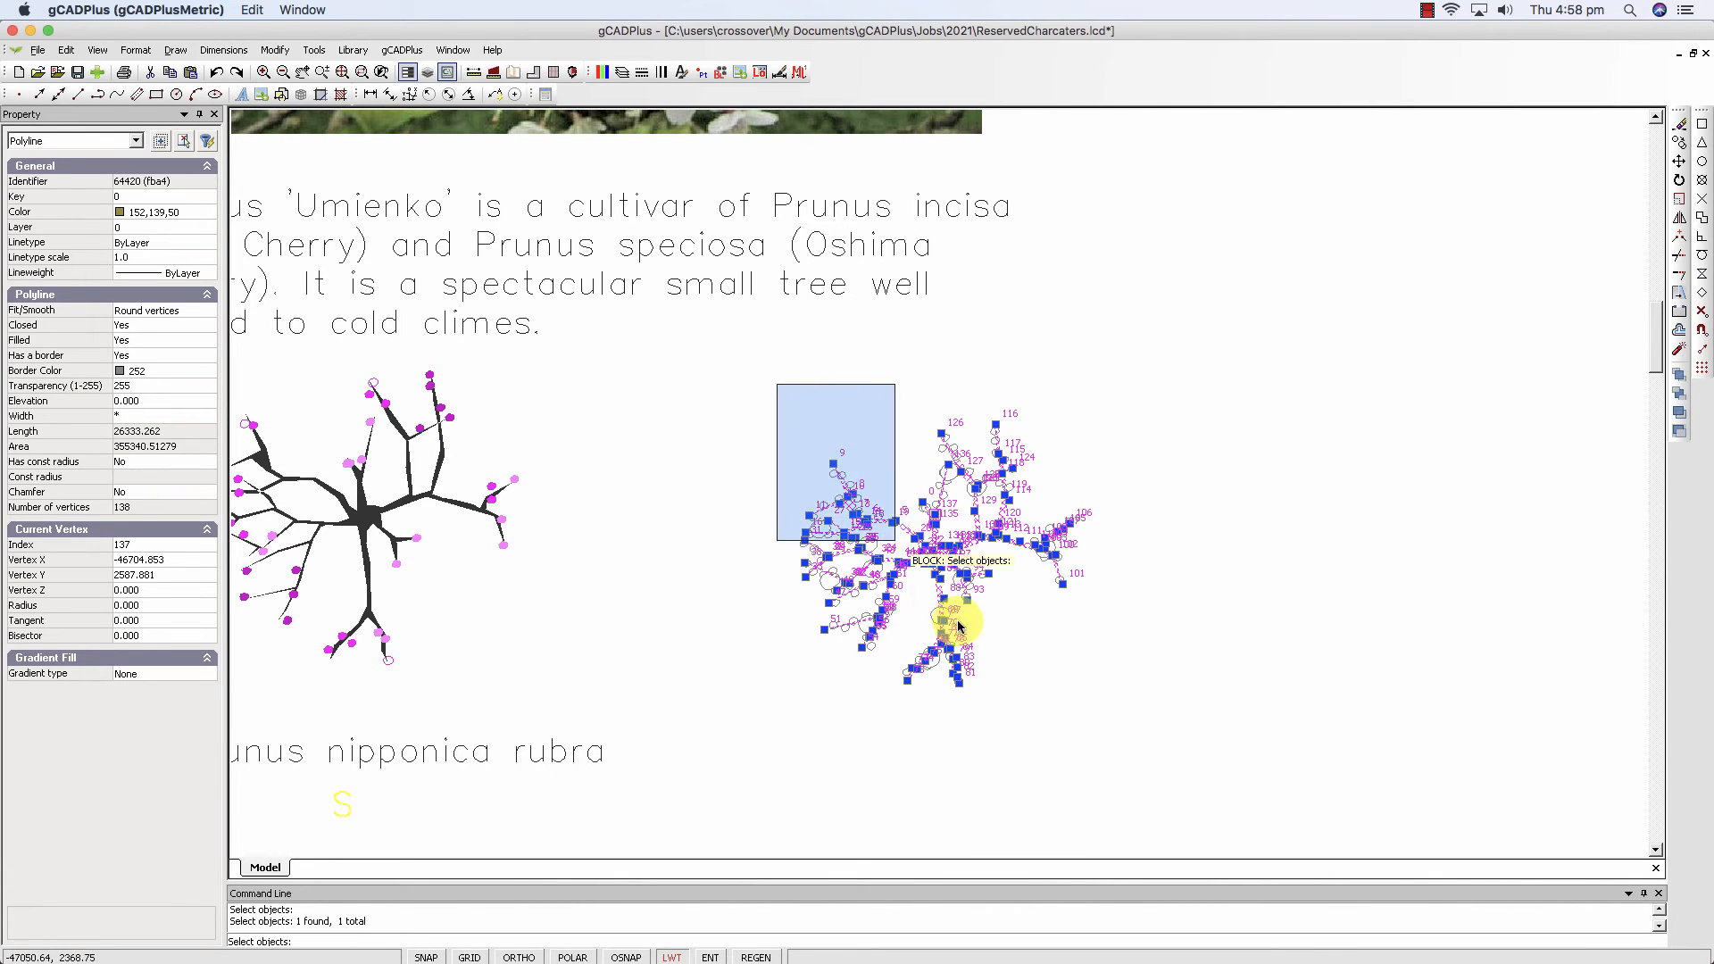
click(1110, 726)
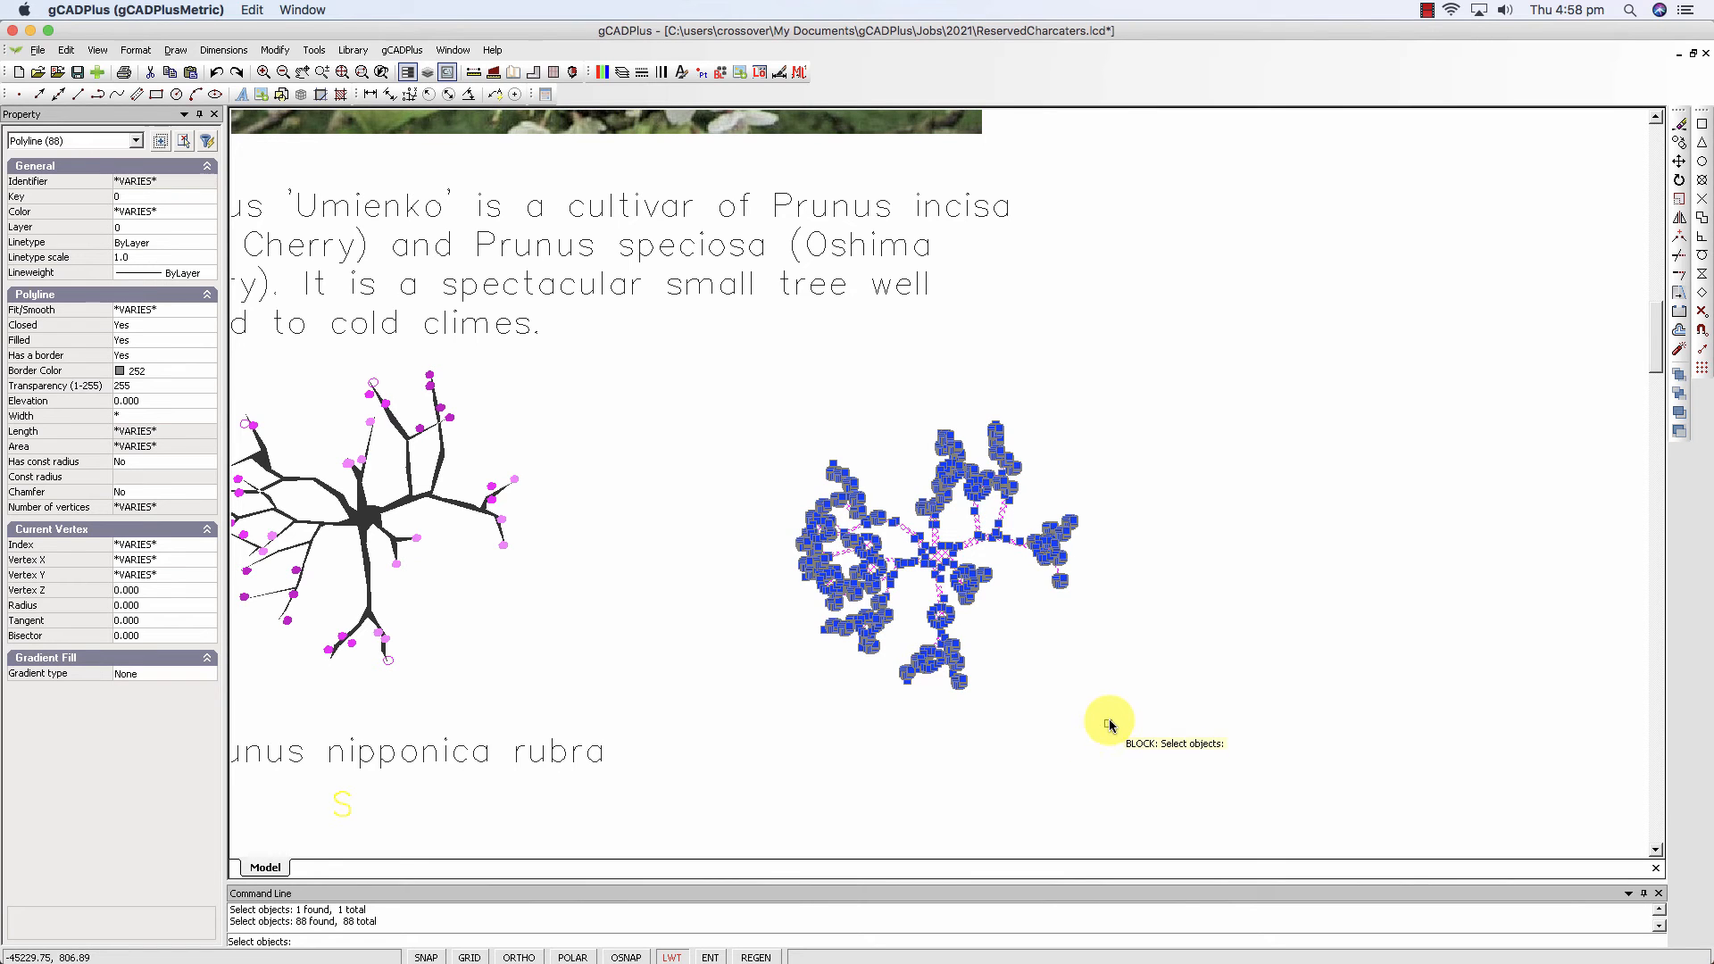
key(Return)
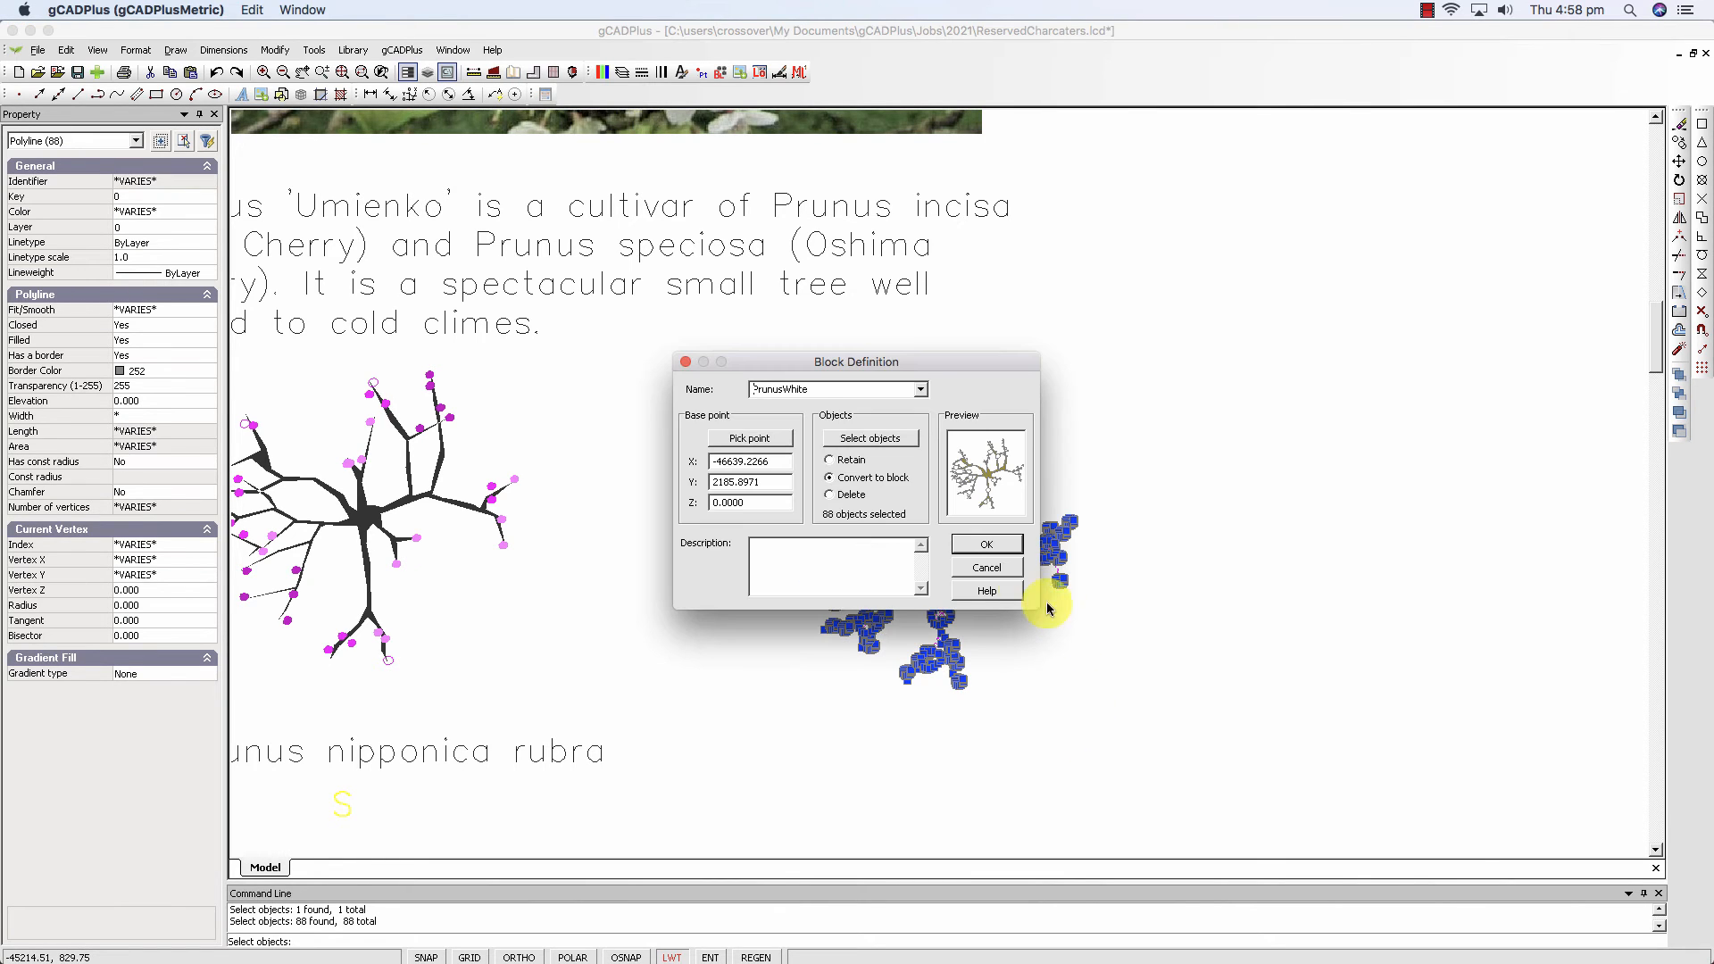
Try to create the PrunusWhite block from the selected tree, then leave the block definition and clear the selection.
click(976, 551)
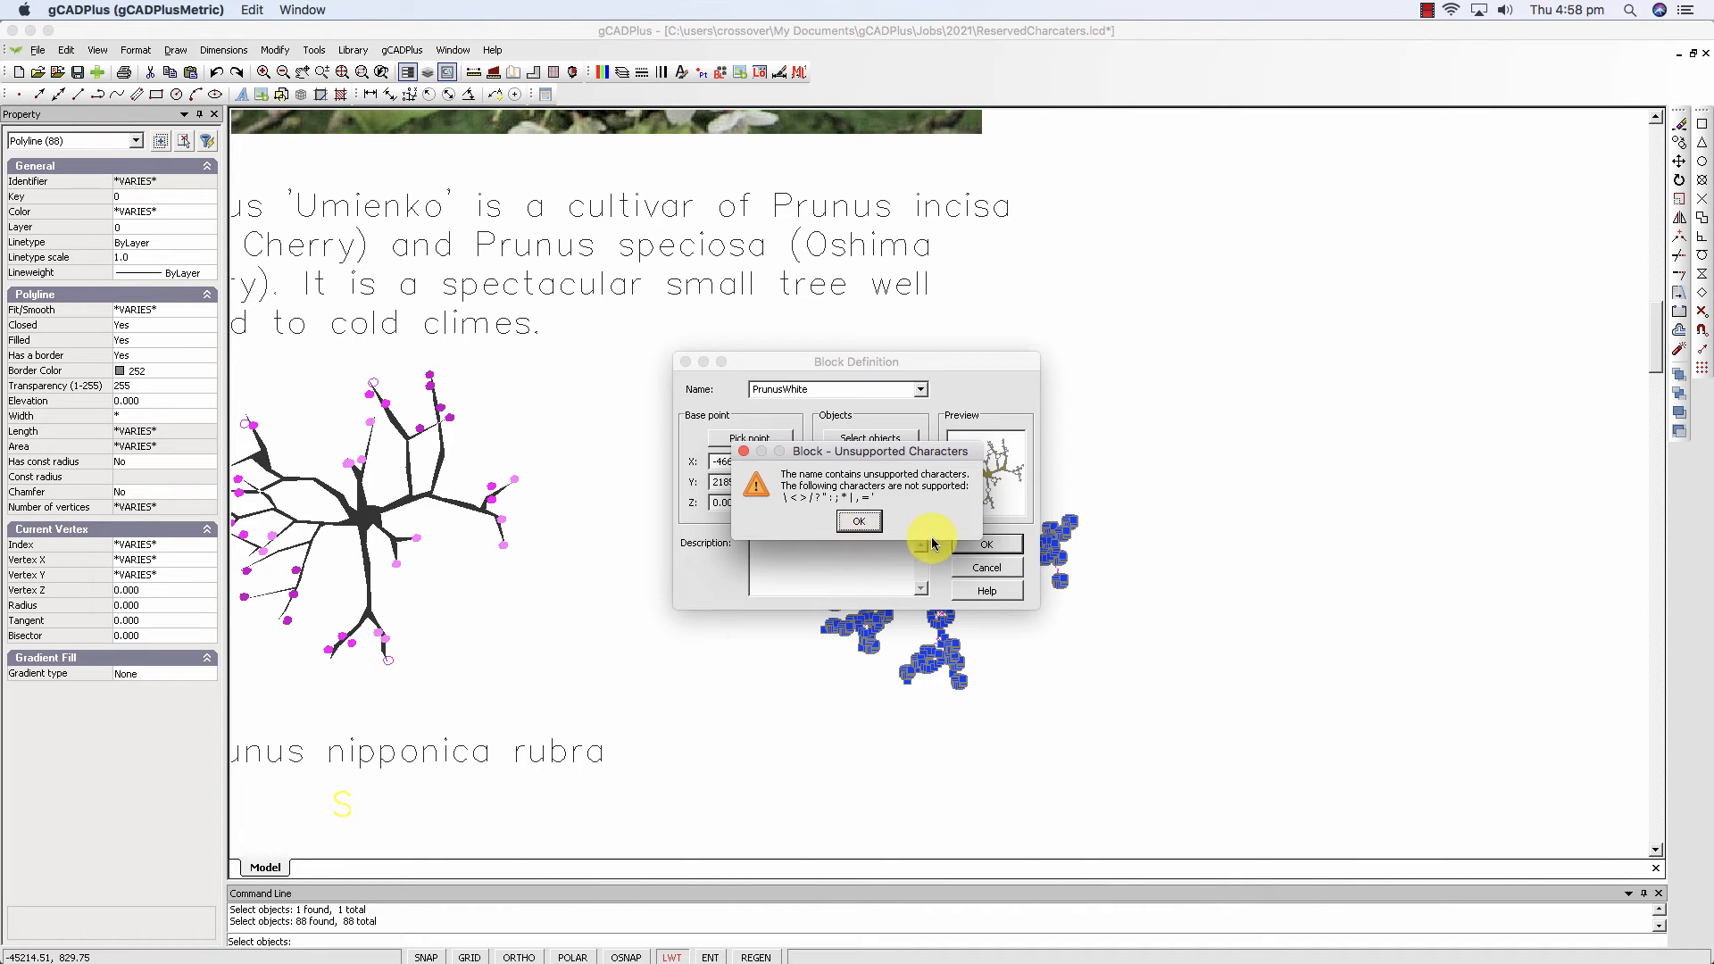
click(864, 522)
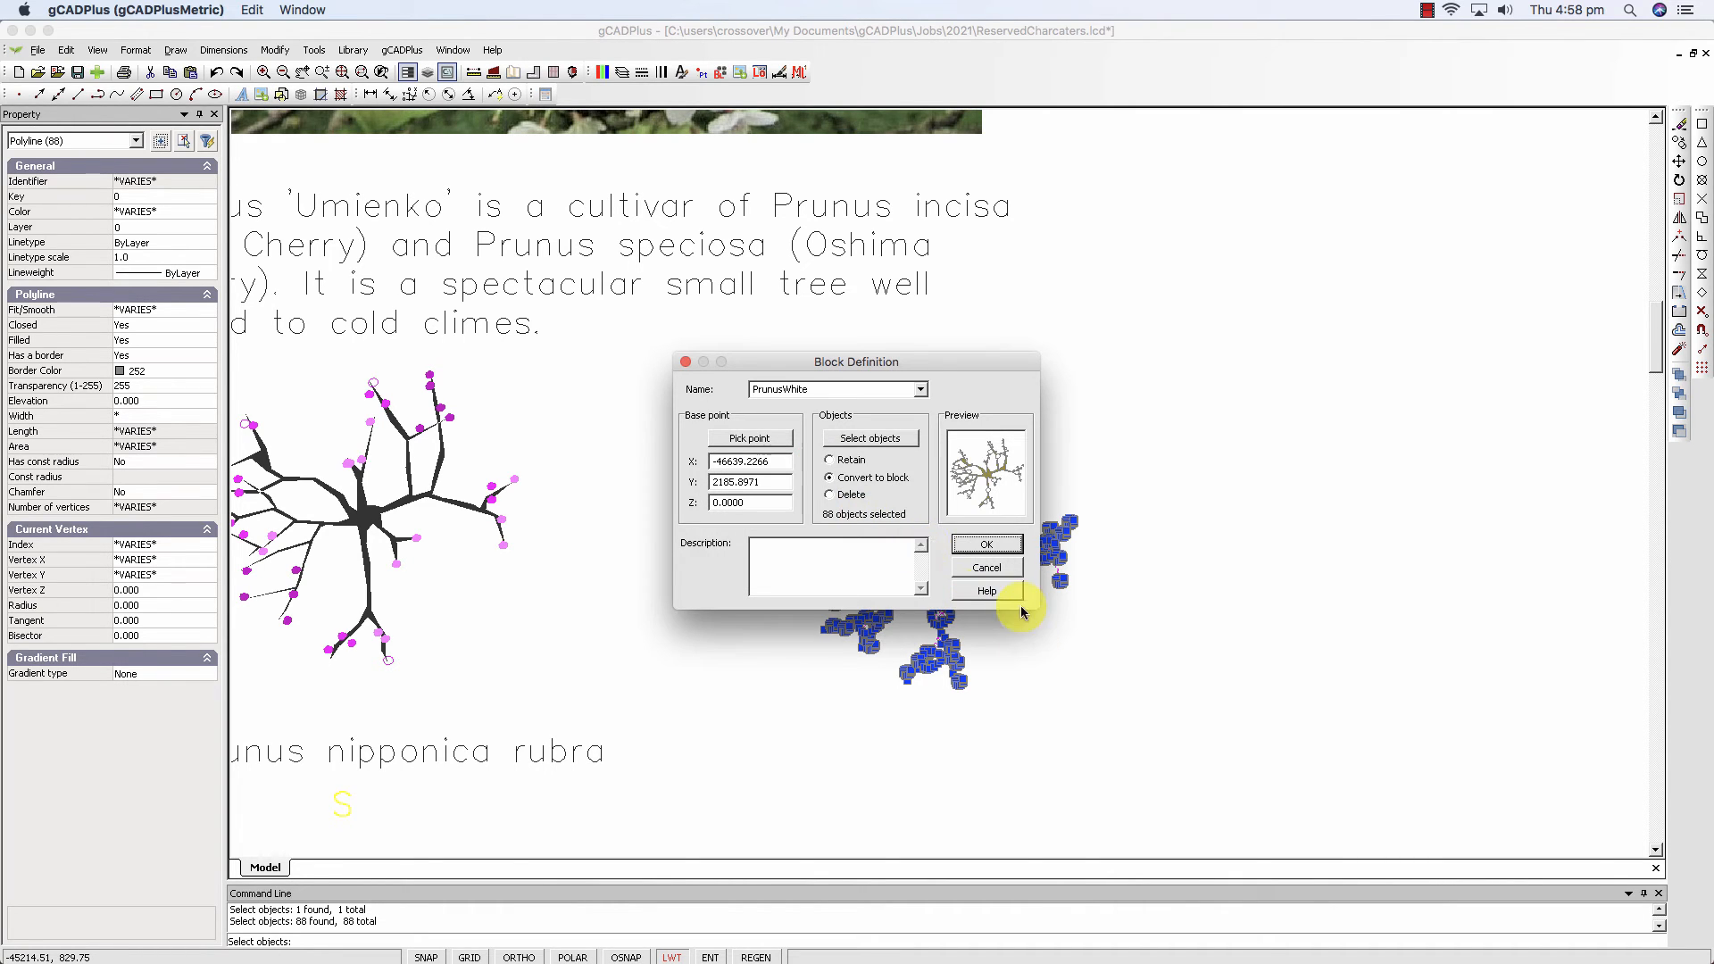
click(986, 545)
click(1103, 640)
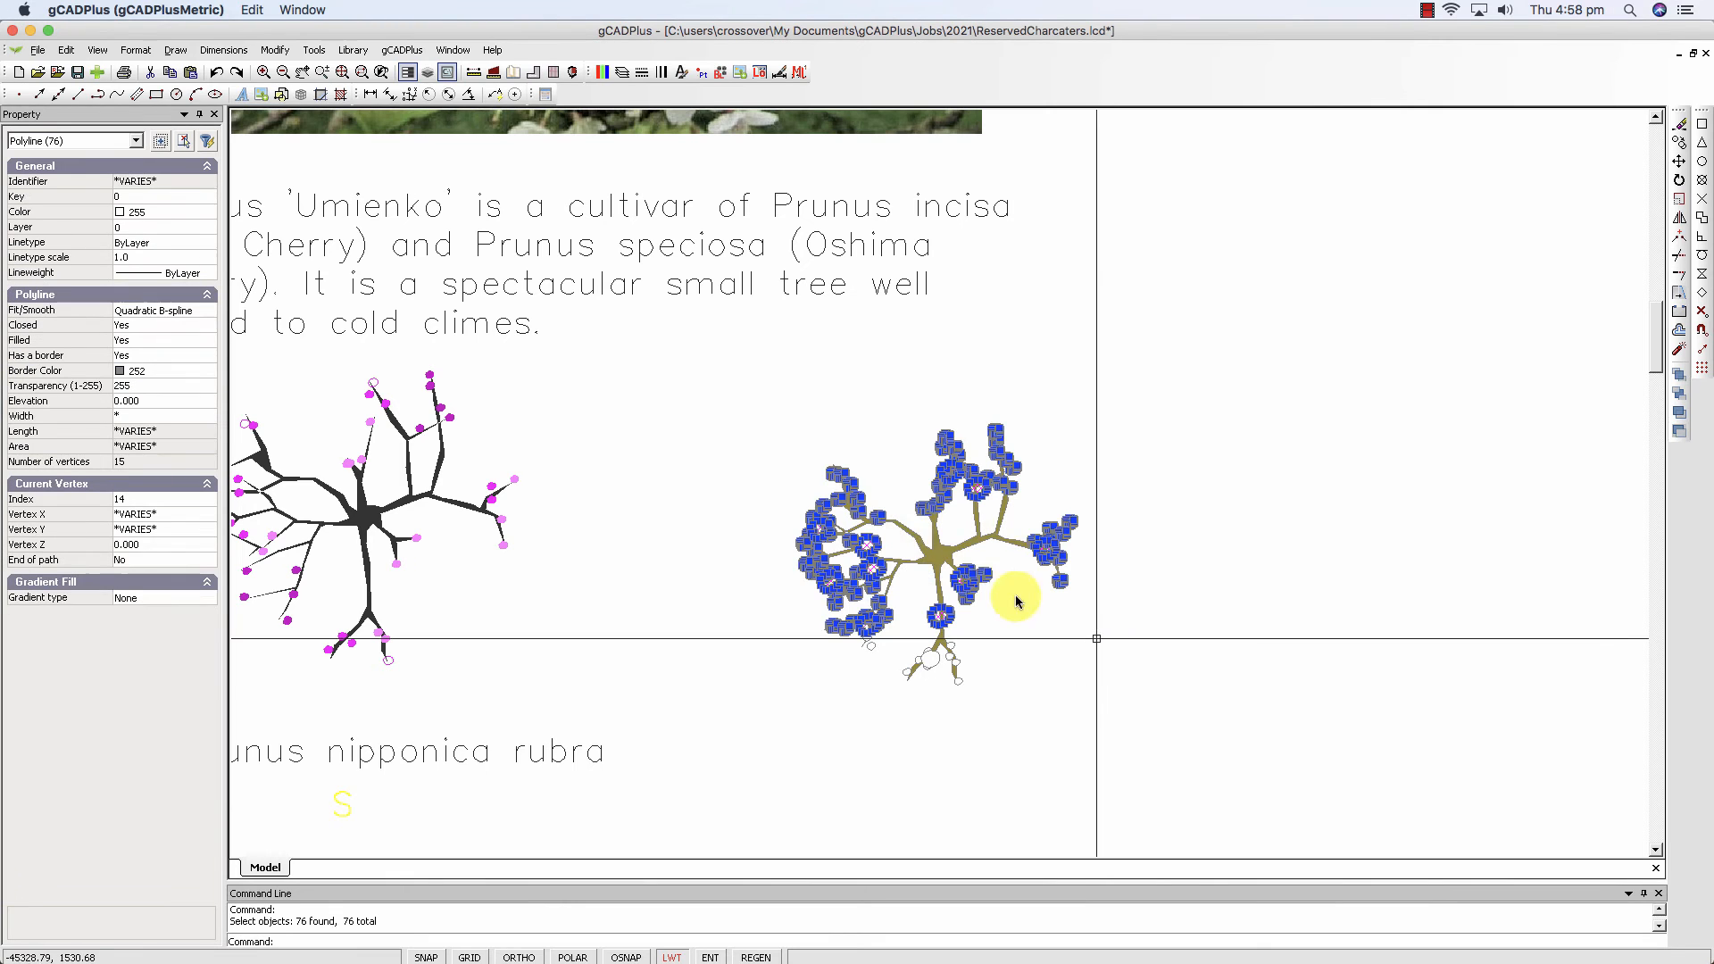
key(Escape)
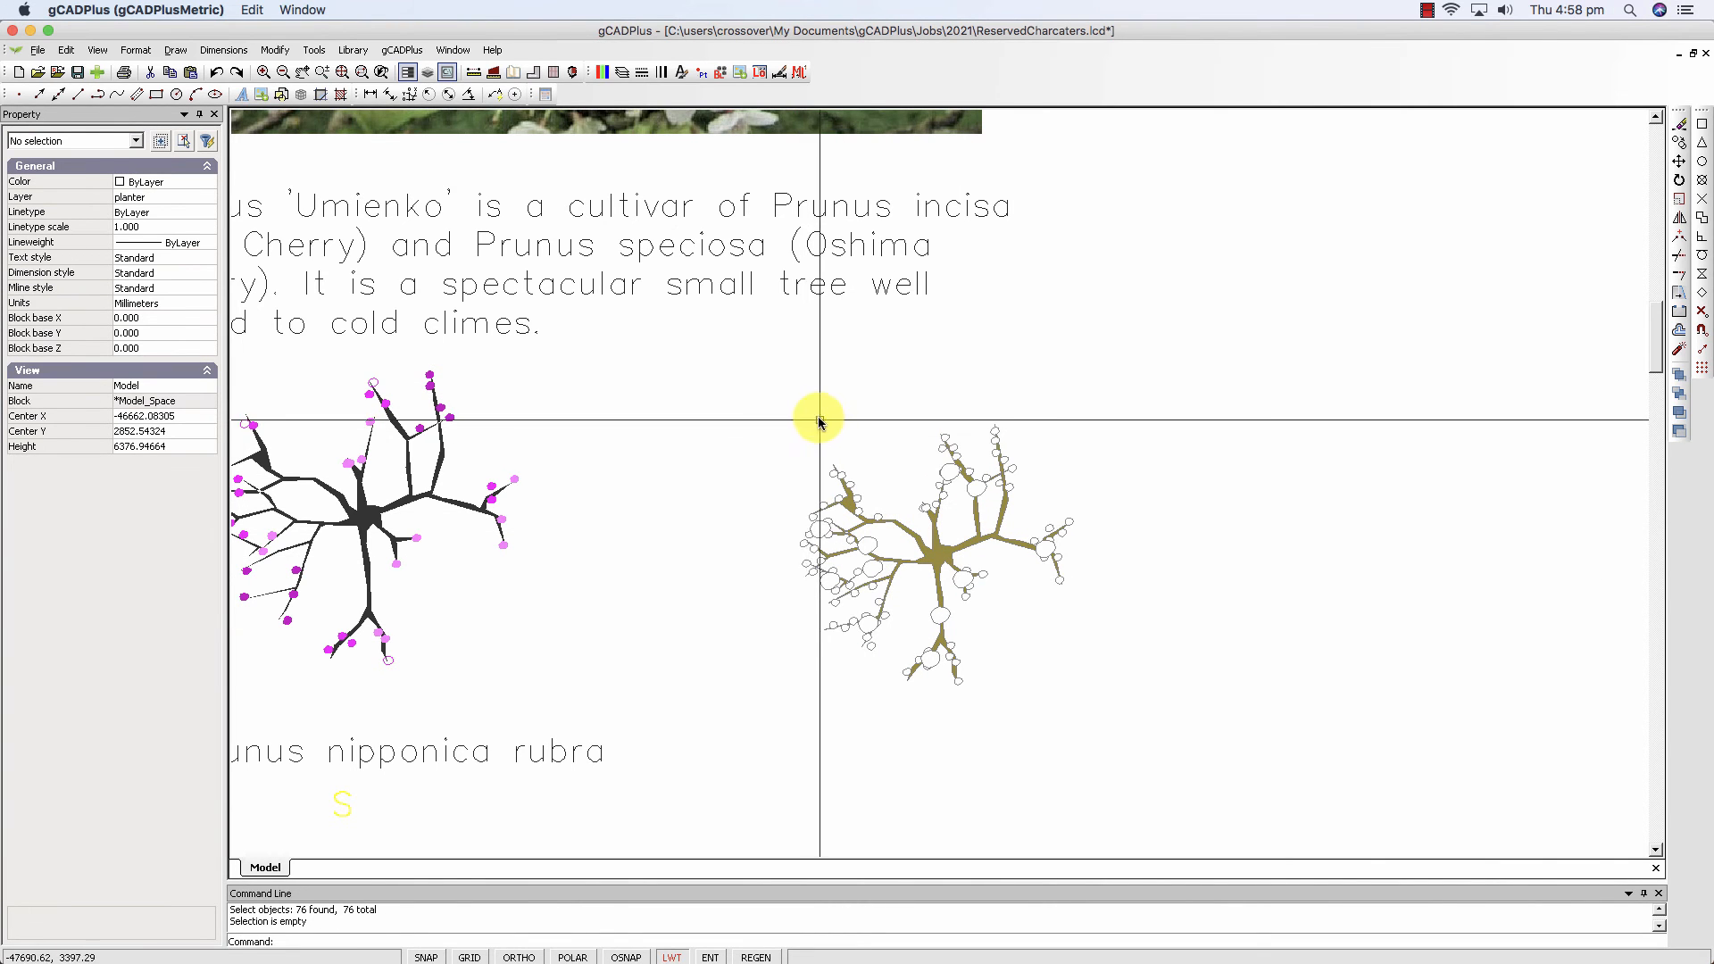
Save the drawing and exit gCADPlus.
click(78, 72)
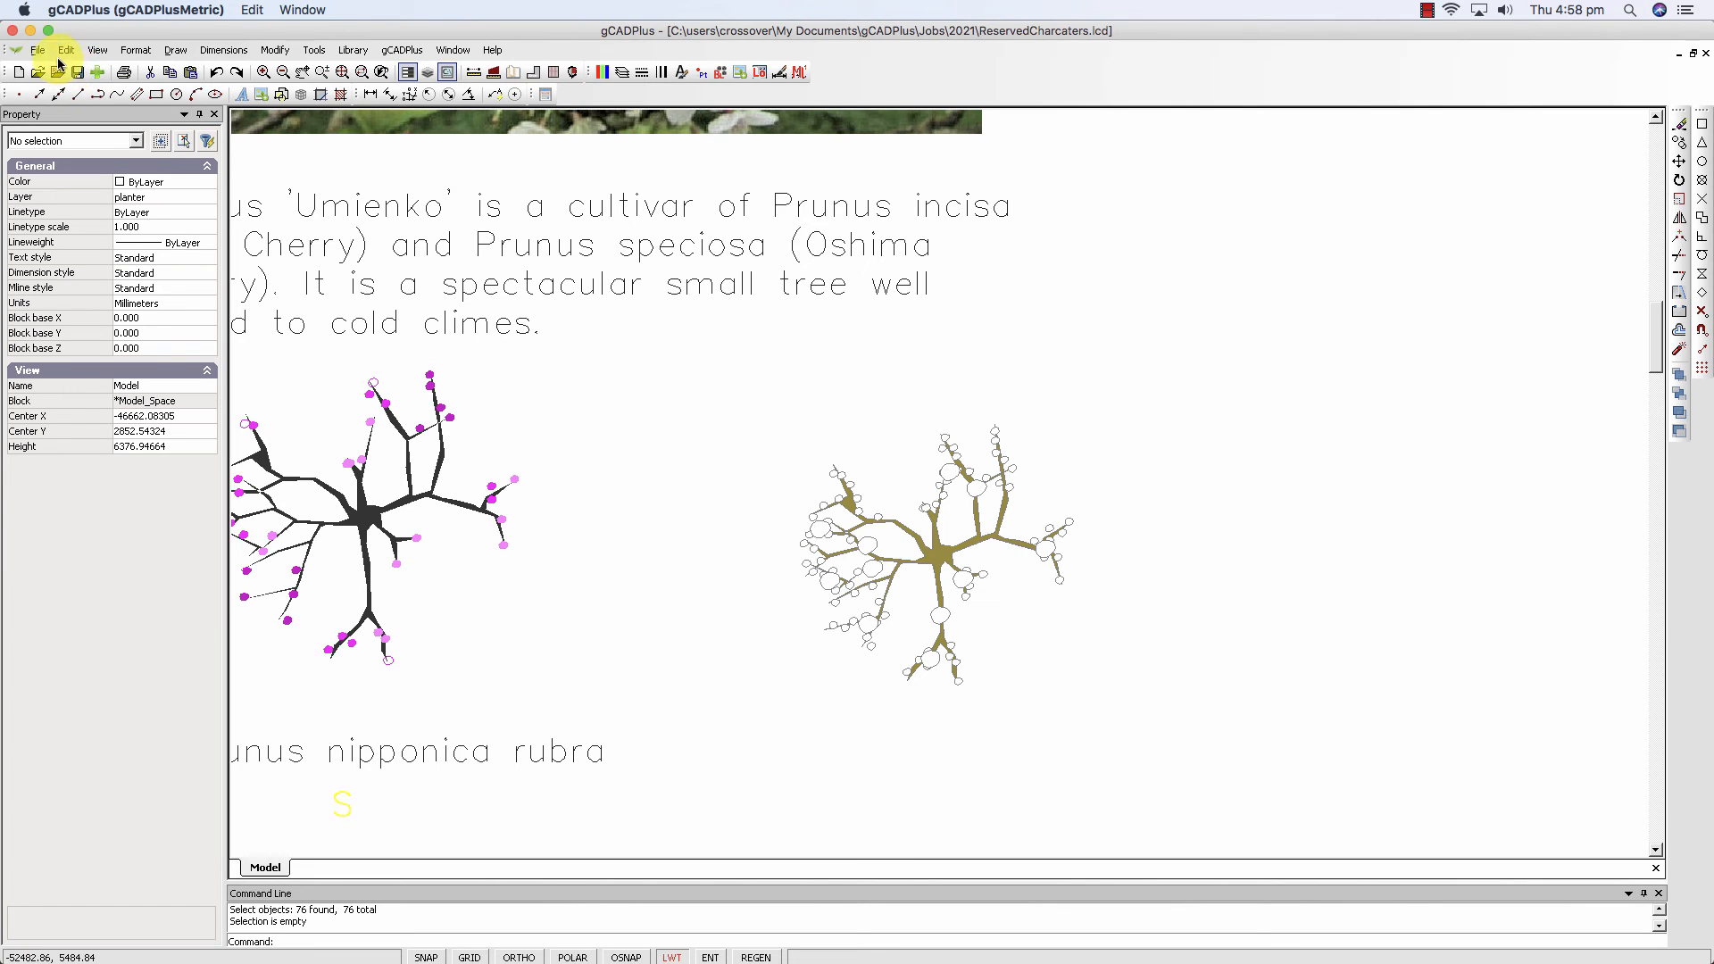
click(37, 50)
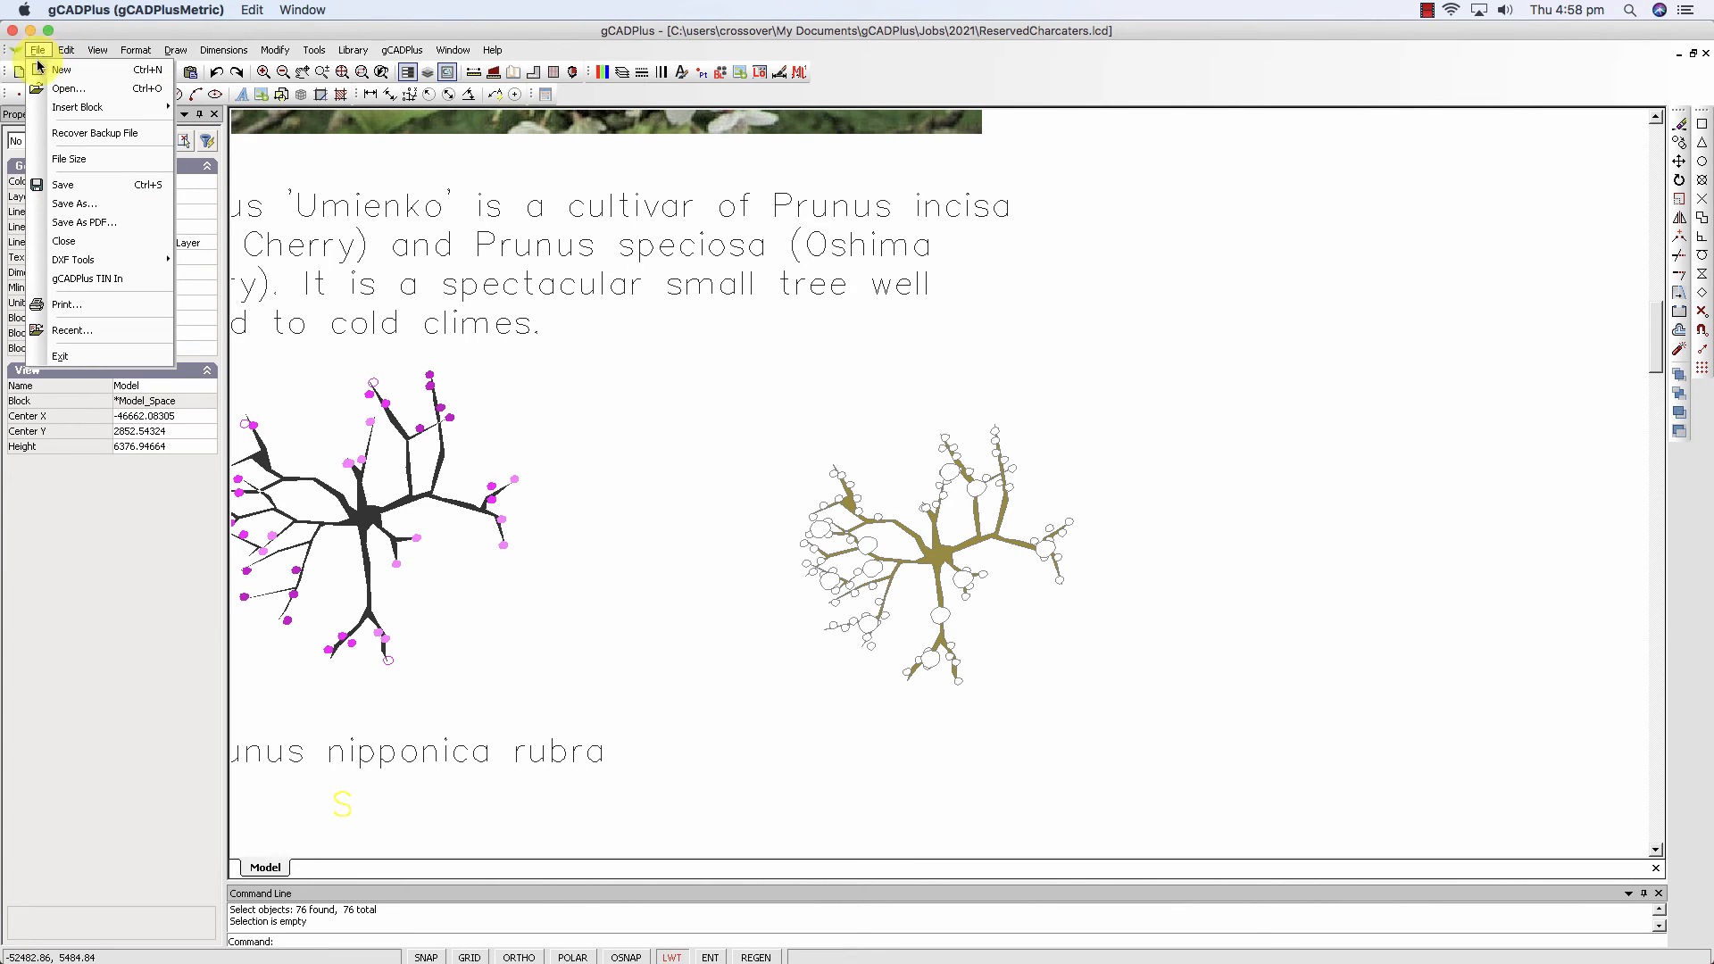
click(65, 357)
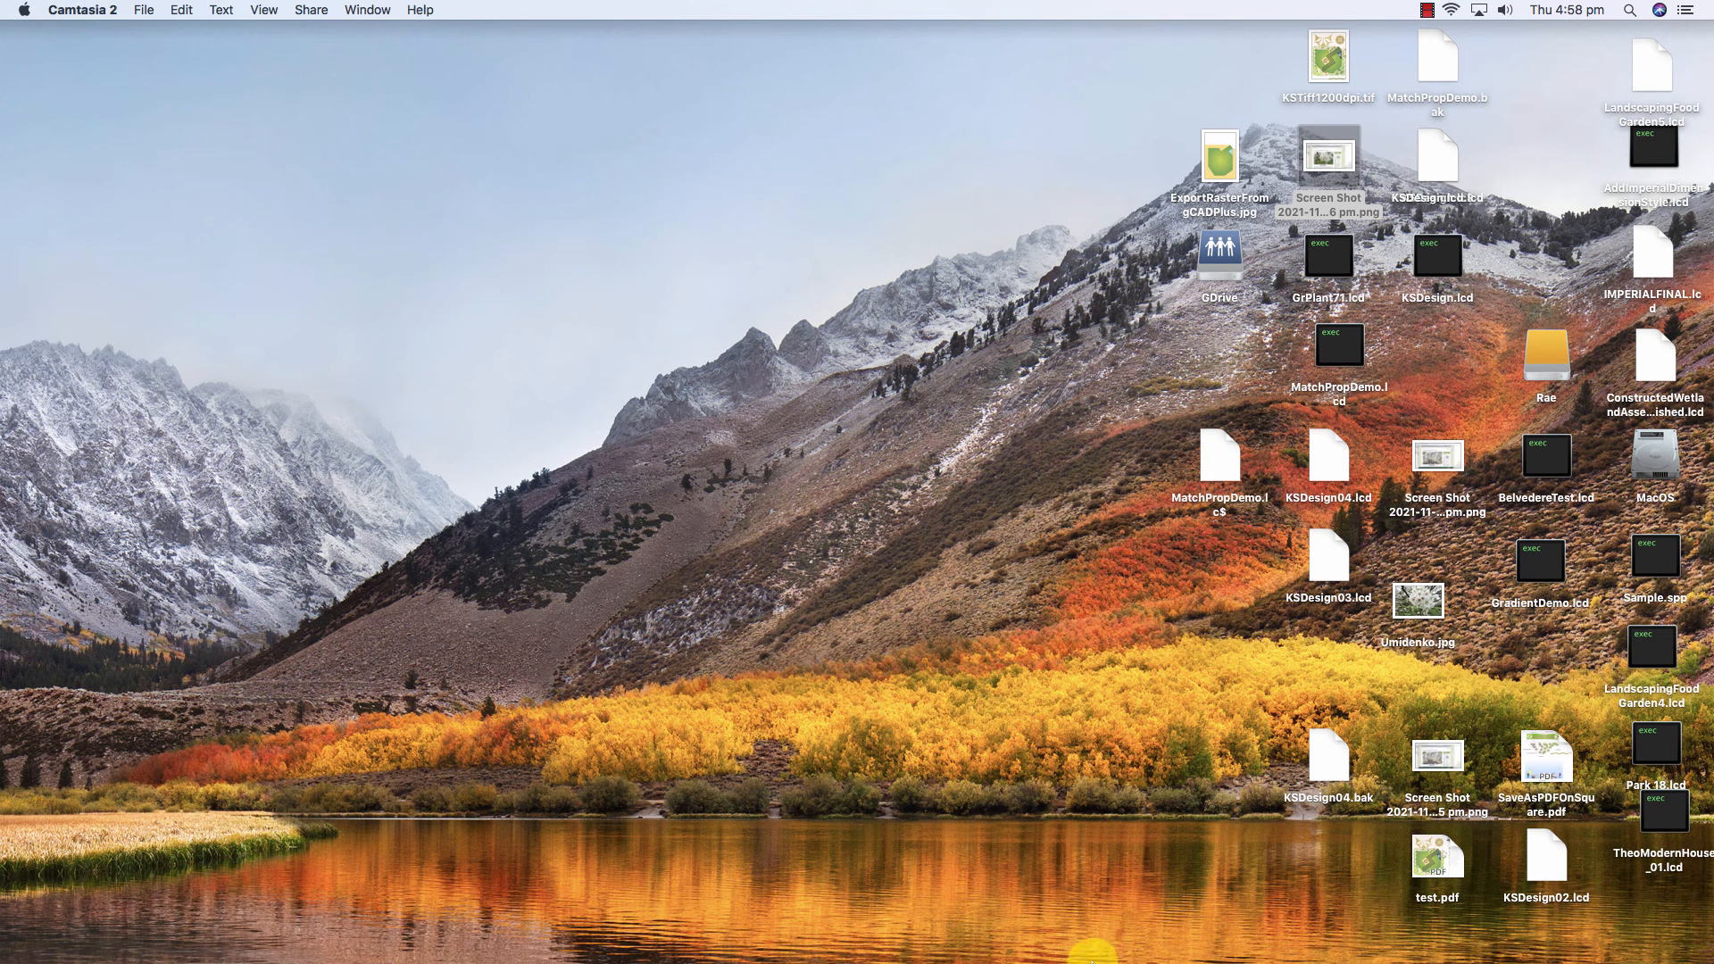
Relaunch gCADPlus from CrossOver and reopen the recent drawing ReservedCharcaters.lcd.
mouse_move(1127, 961)
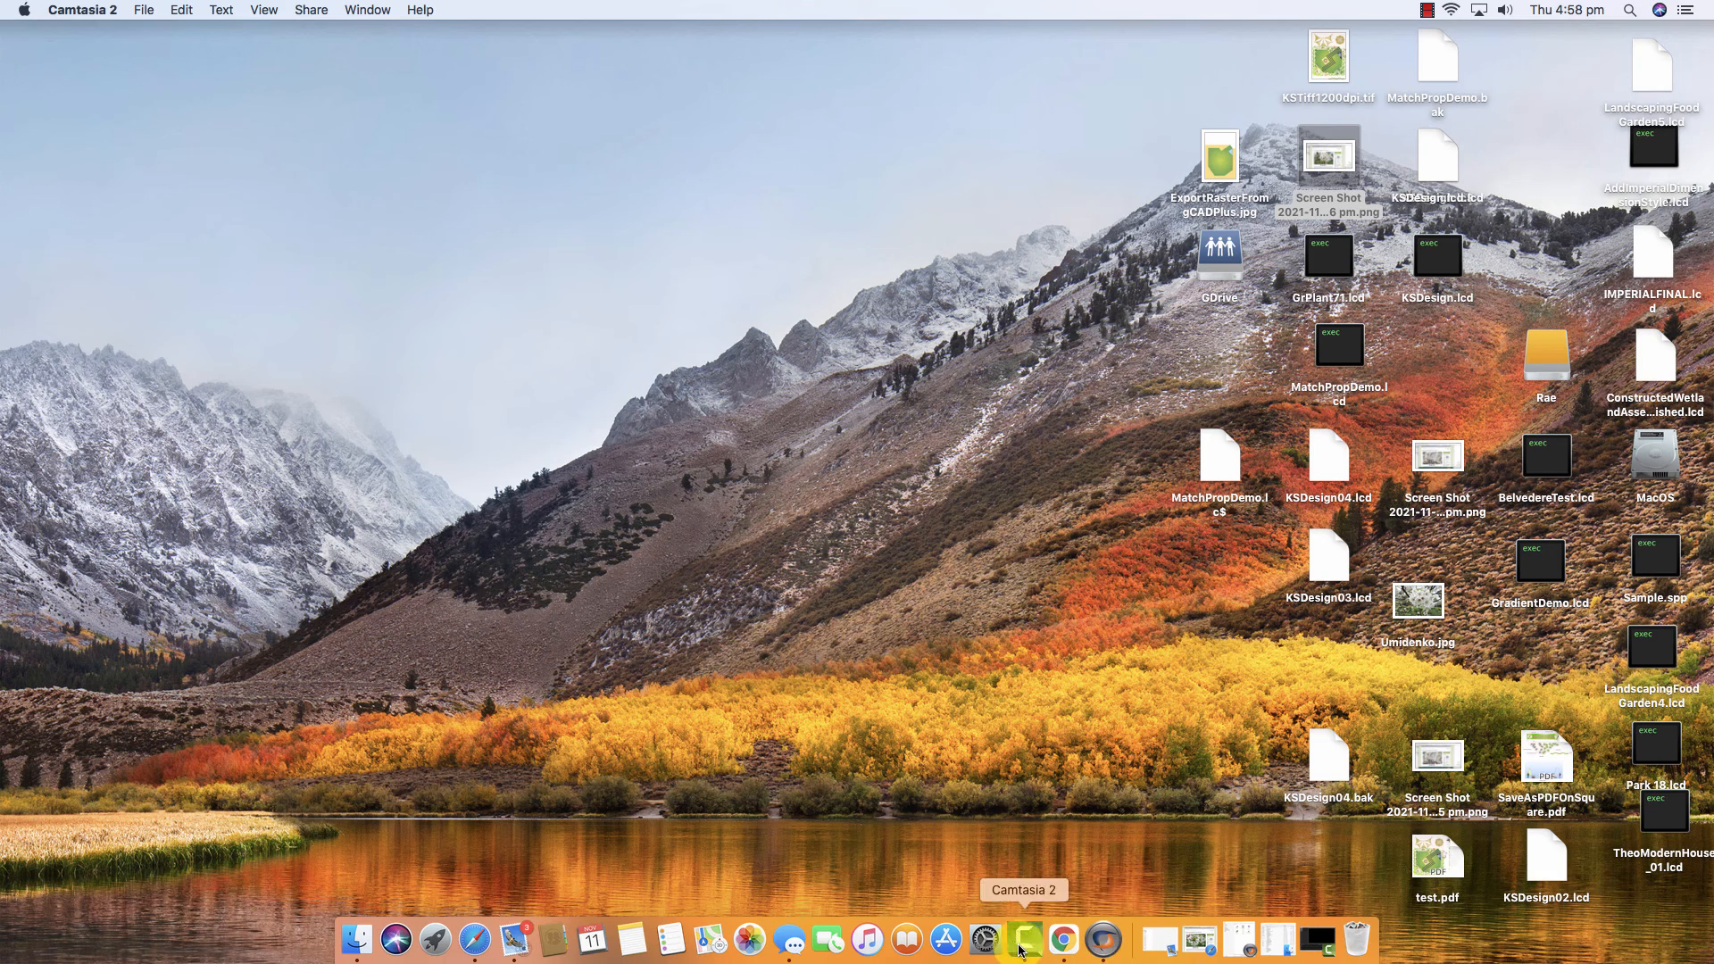
click(1103, 940)
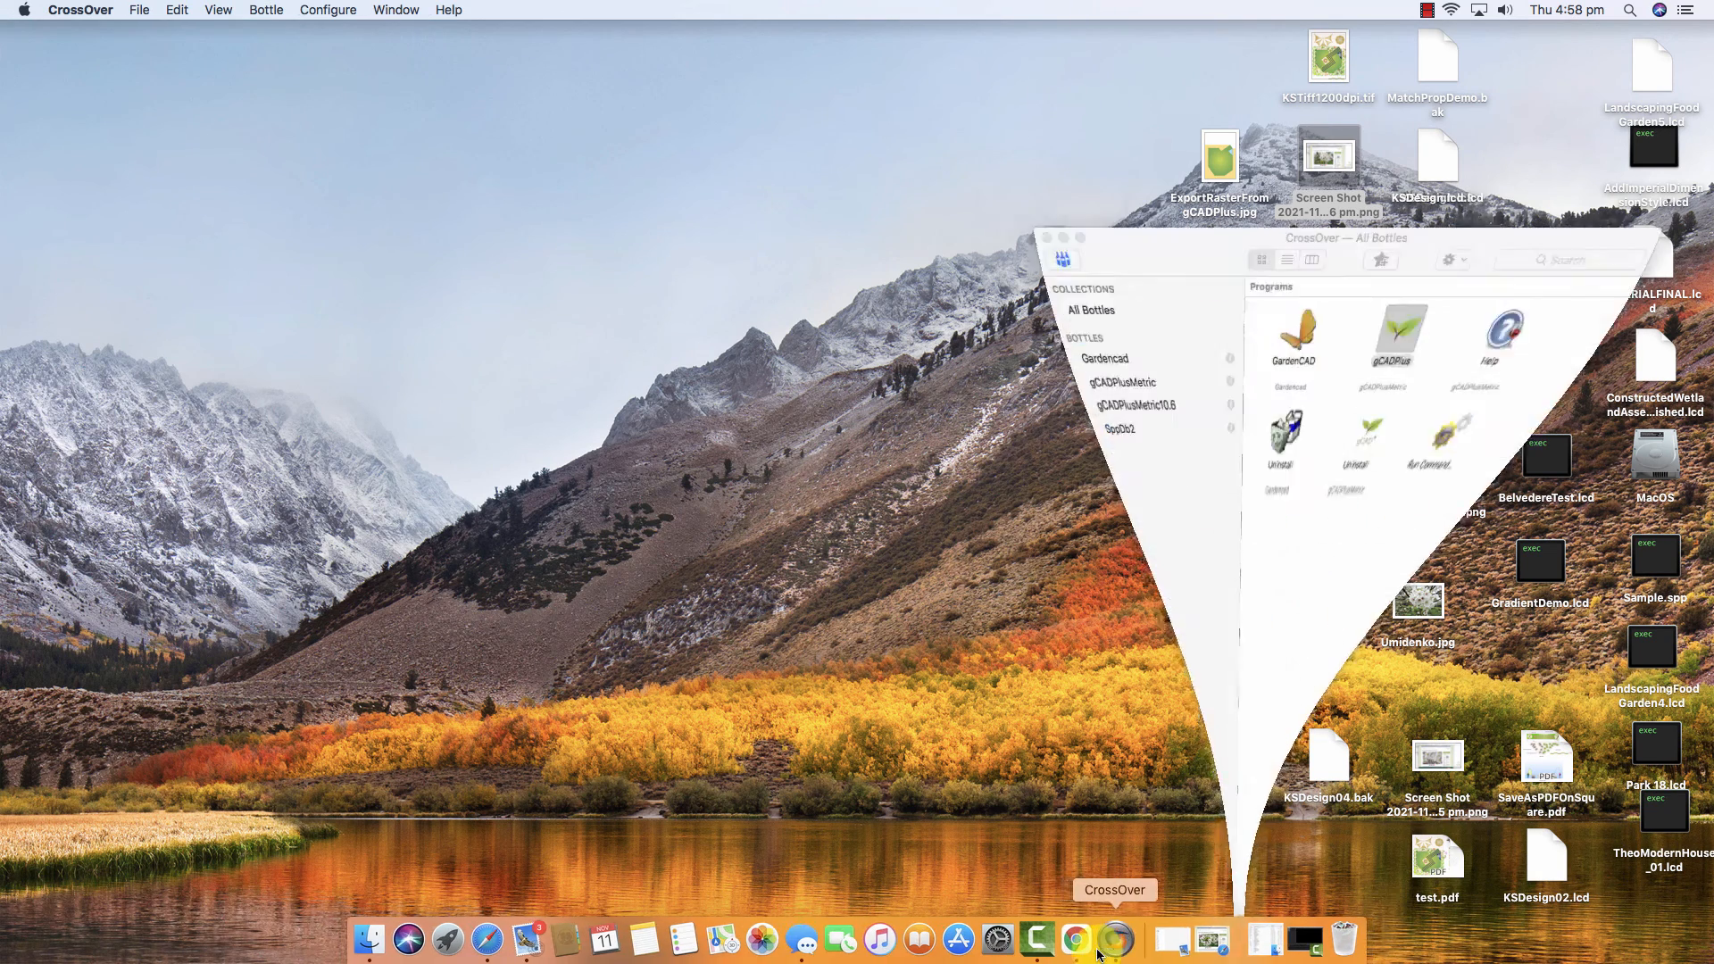
double_click(1434, 214)
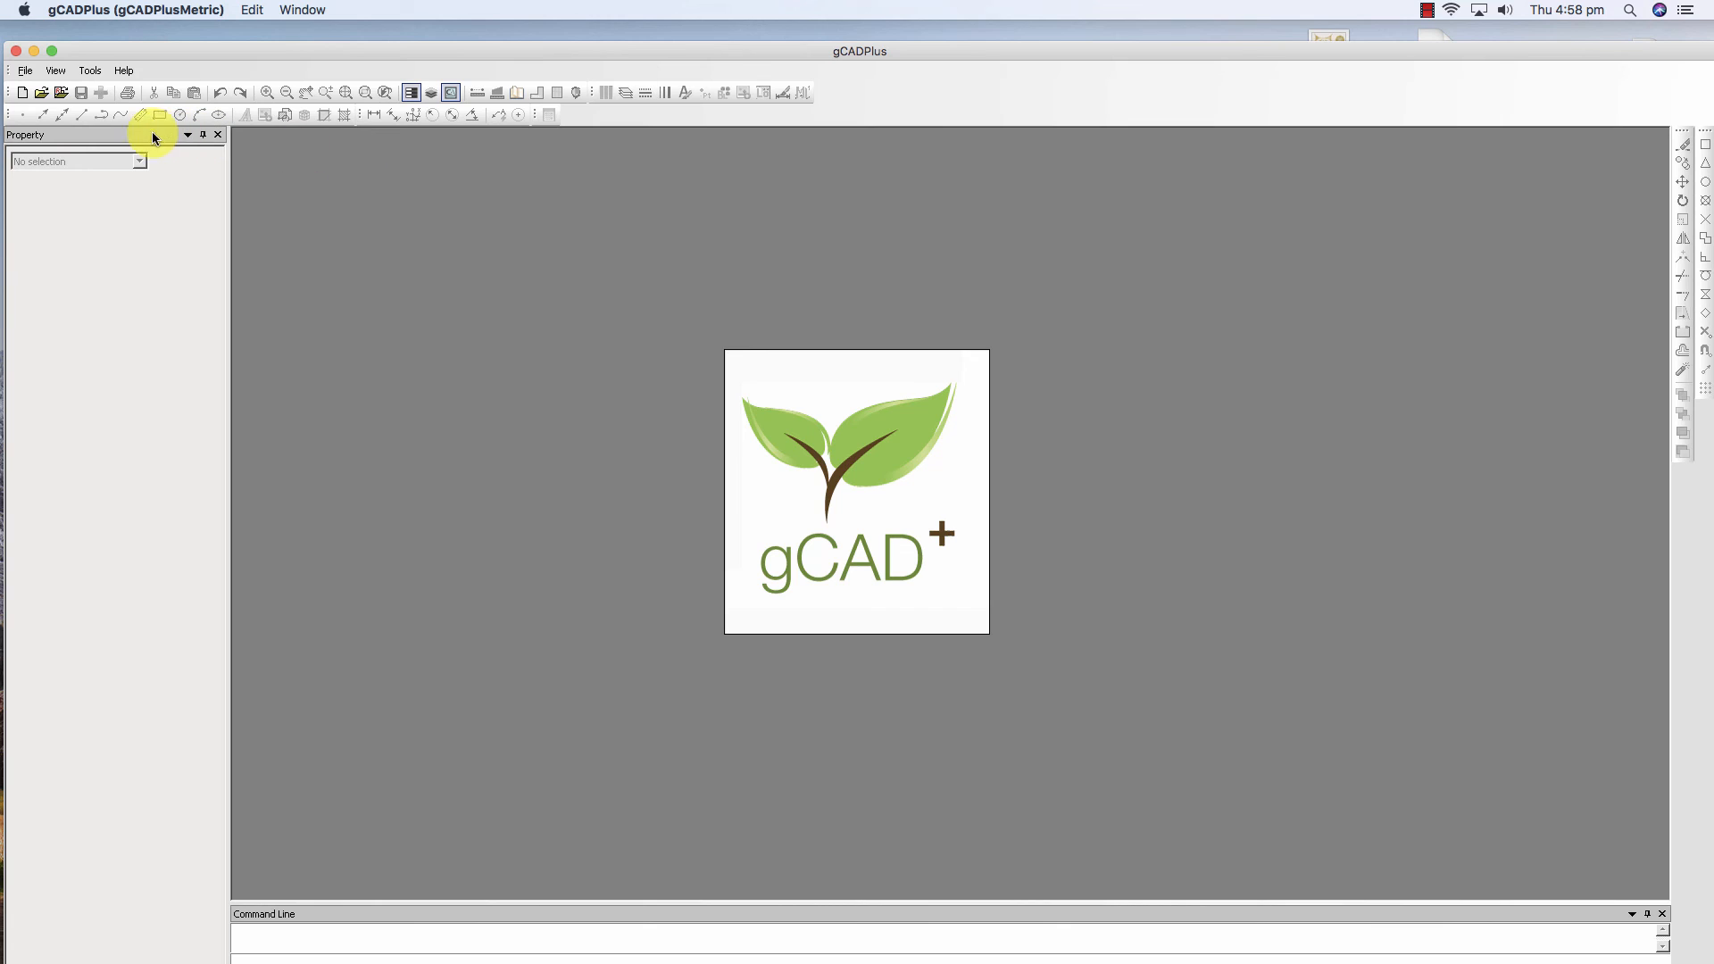
click(62, 95)
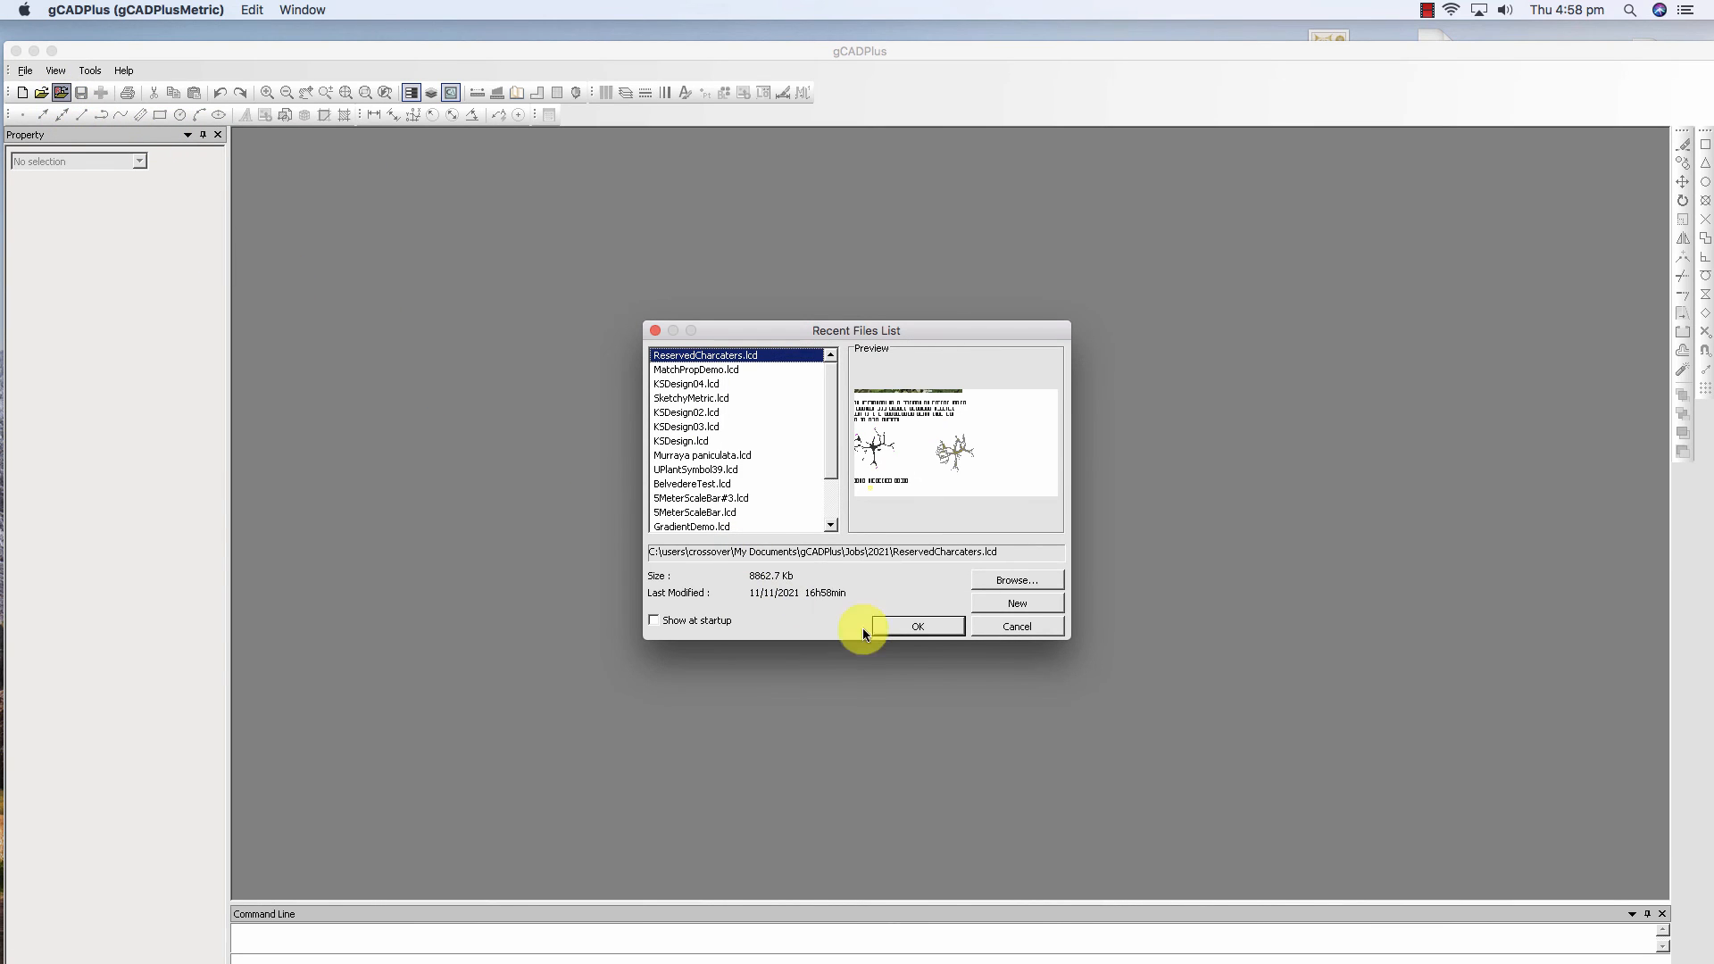
click(909, 629)
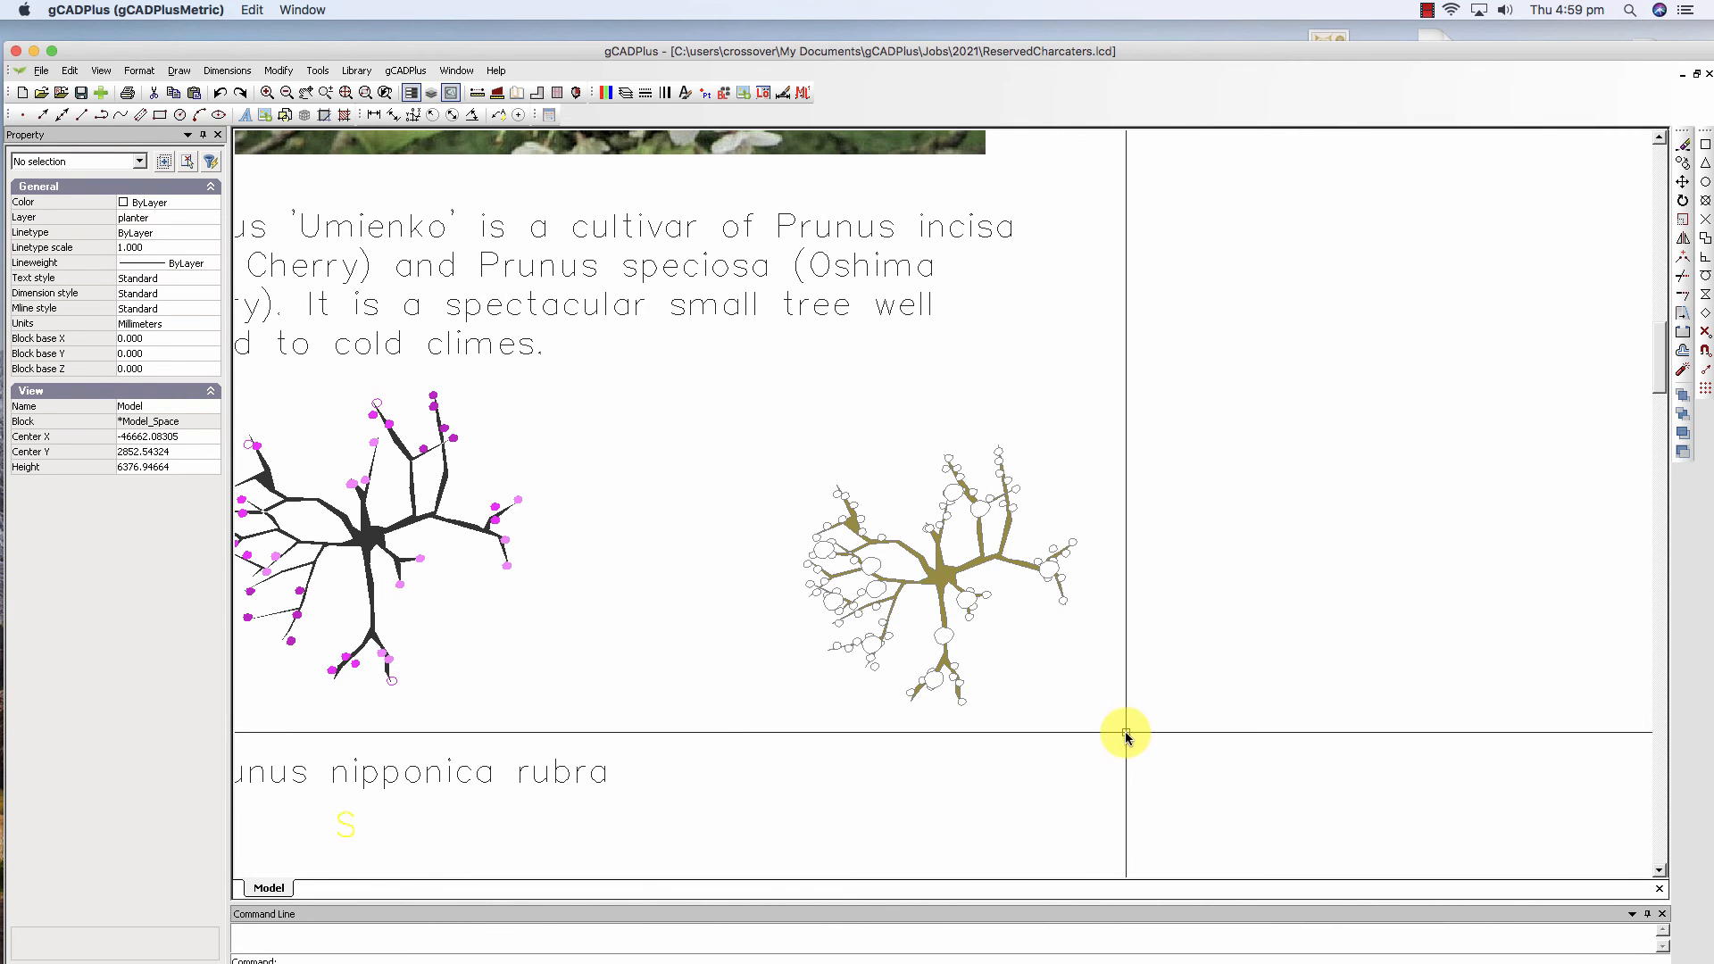
Define the whole olive-brown tree as a block named Prunus Umienko with its base point at the trunk centre, then check it and clear the selection.
click(1080, 710)
click(710, 411)
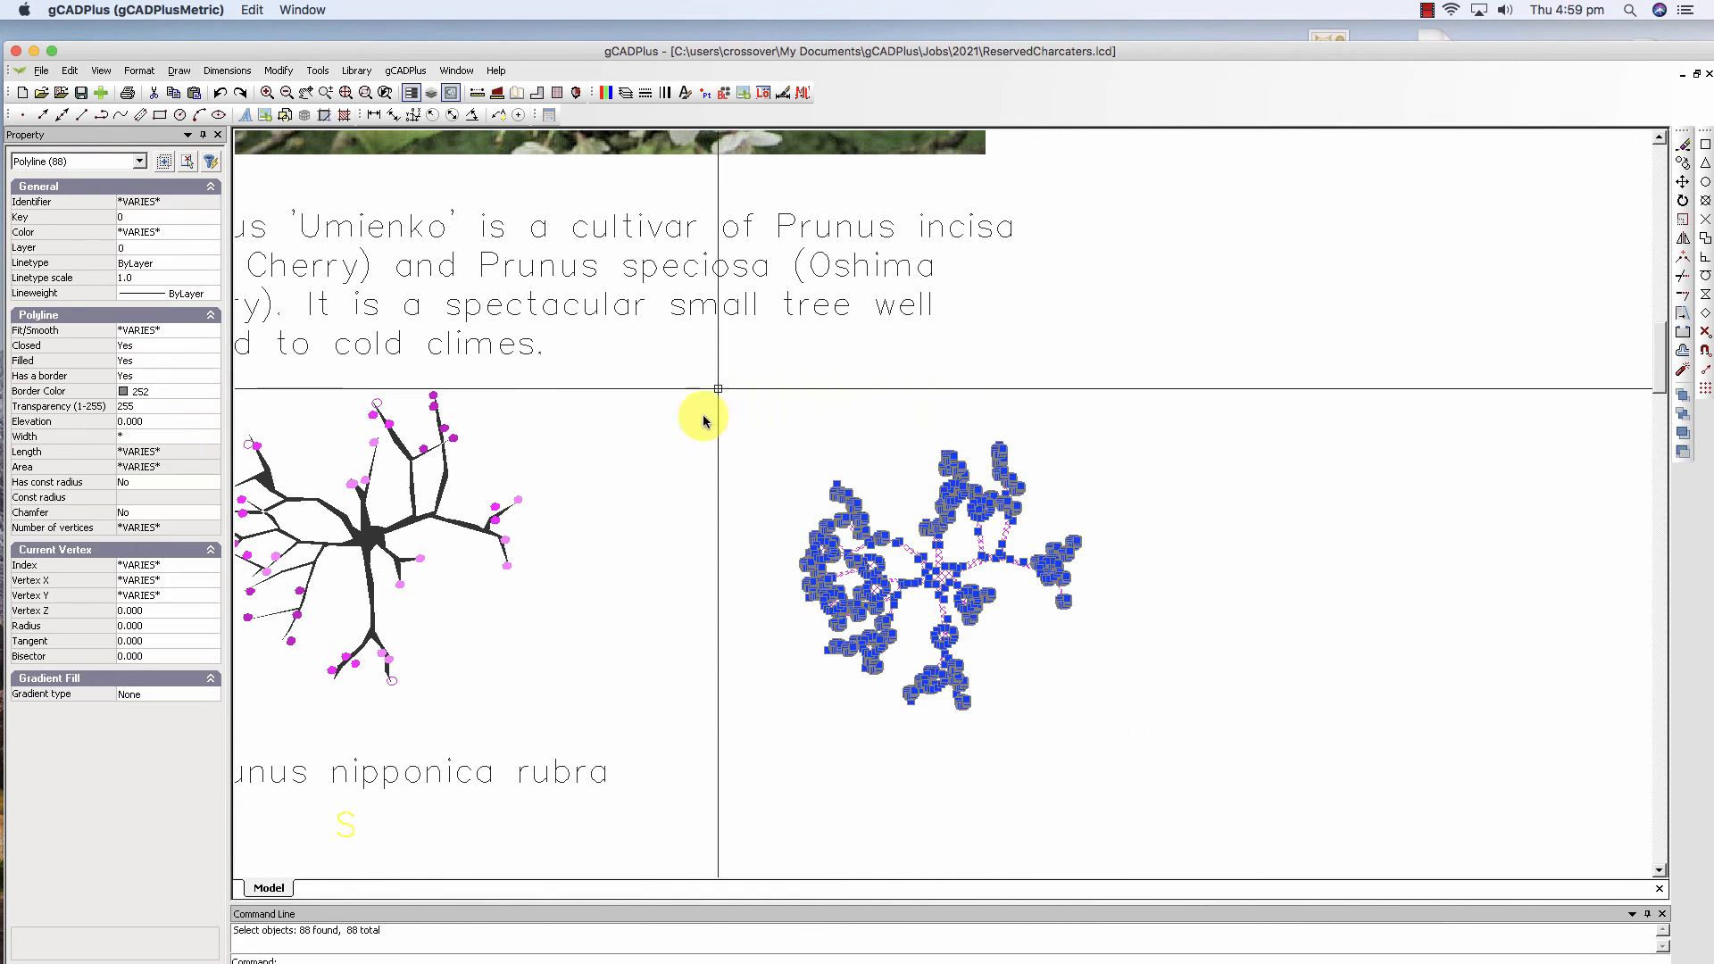
right_click(702, 492)
click(754, 679)
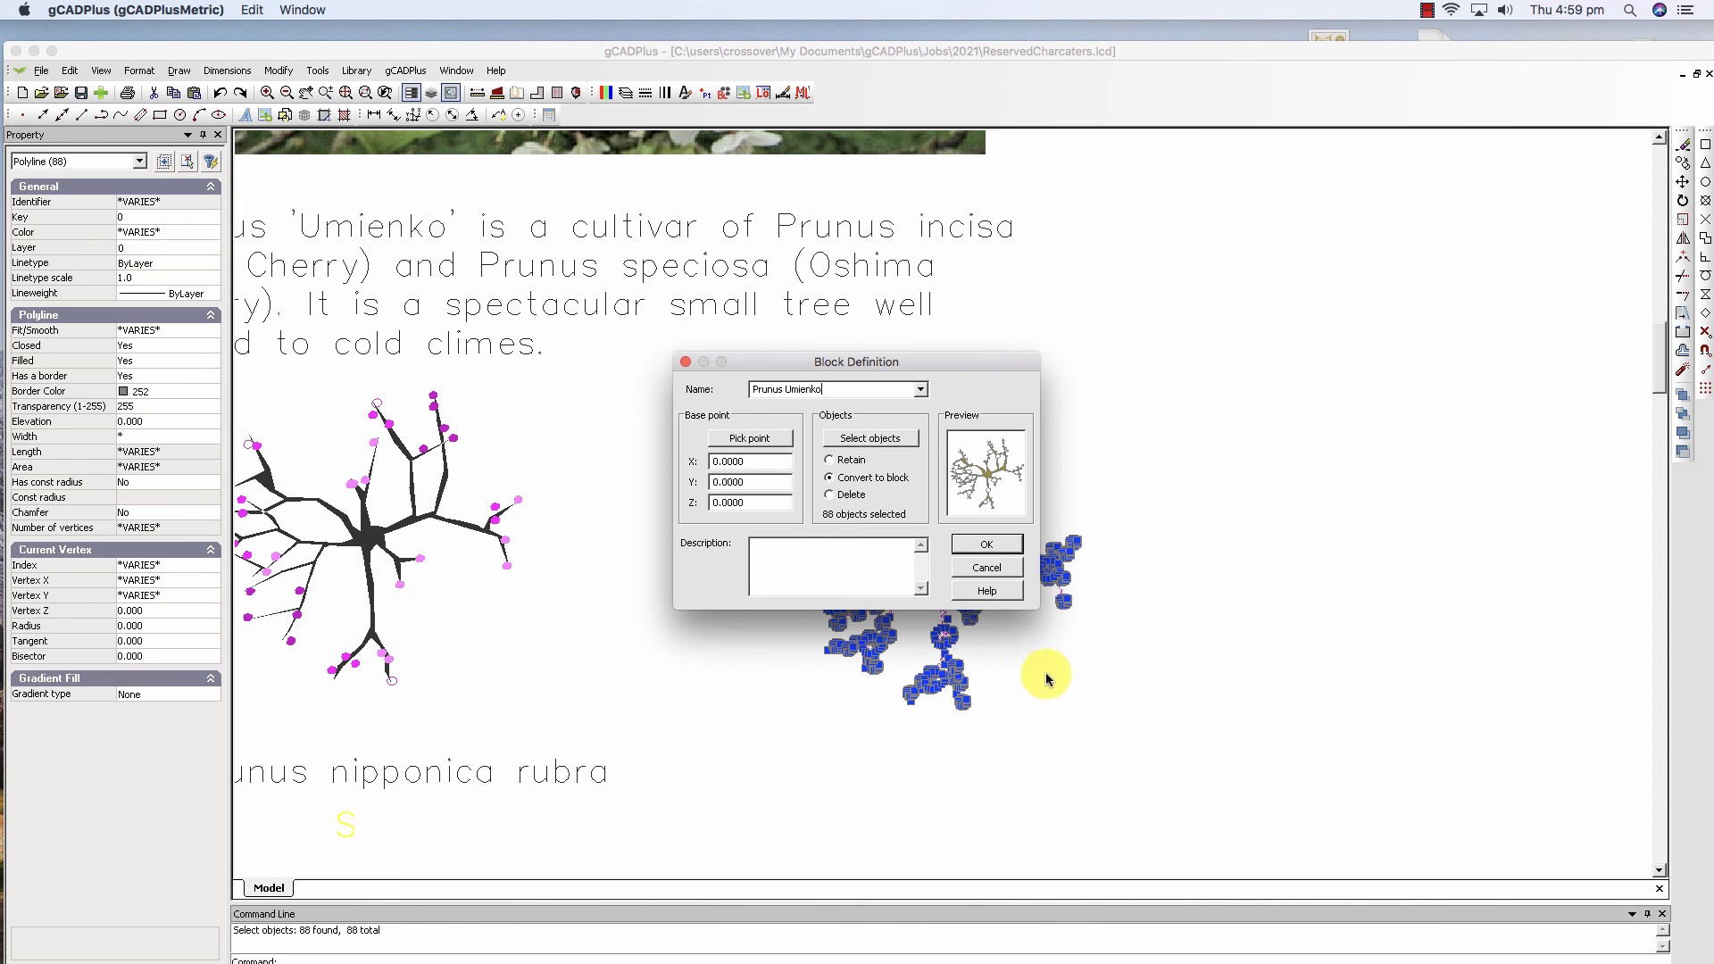
click(753, 437)
click(932, 581)
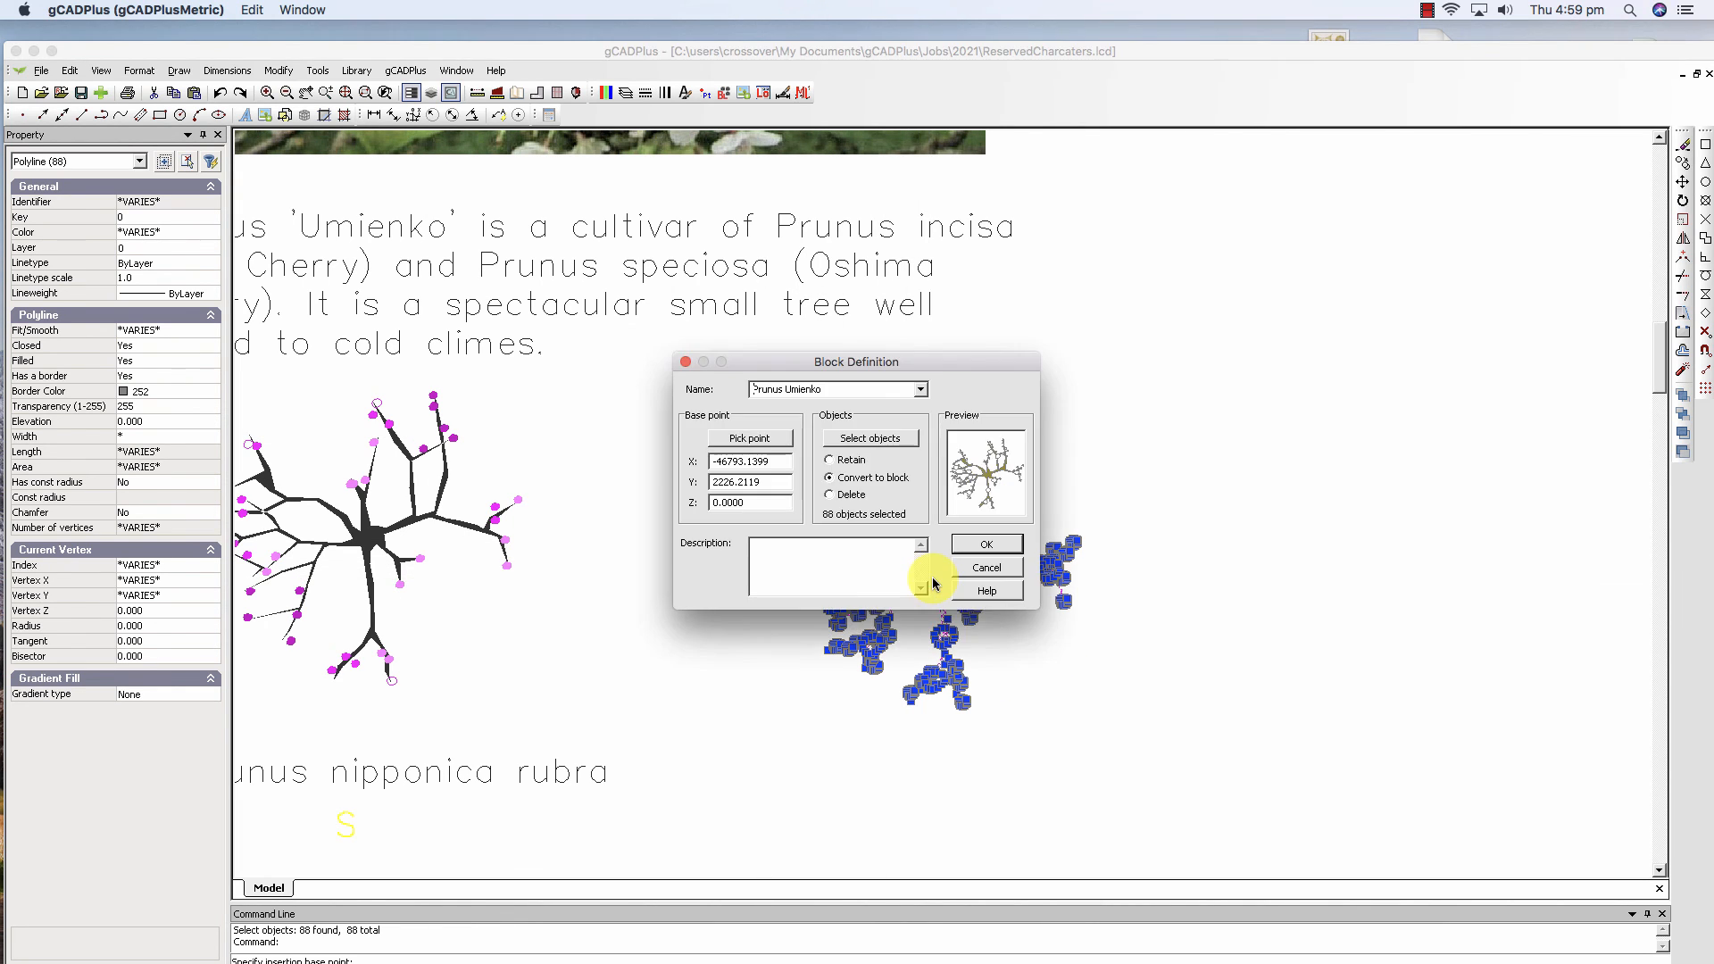
click(989, 549)
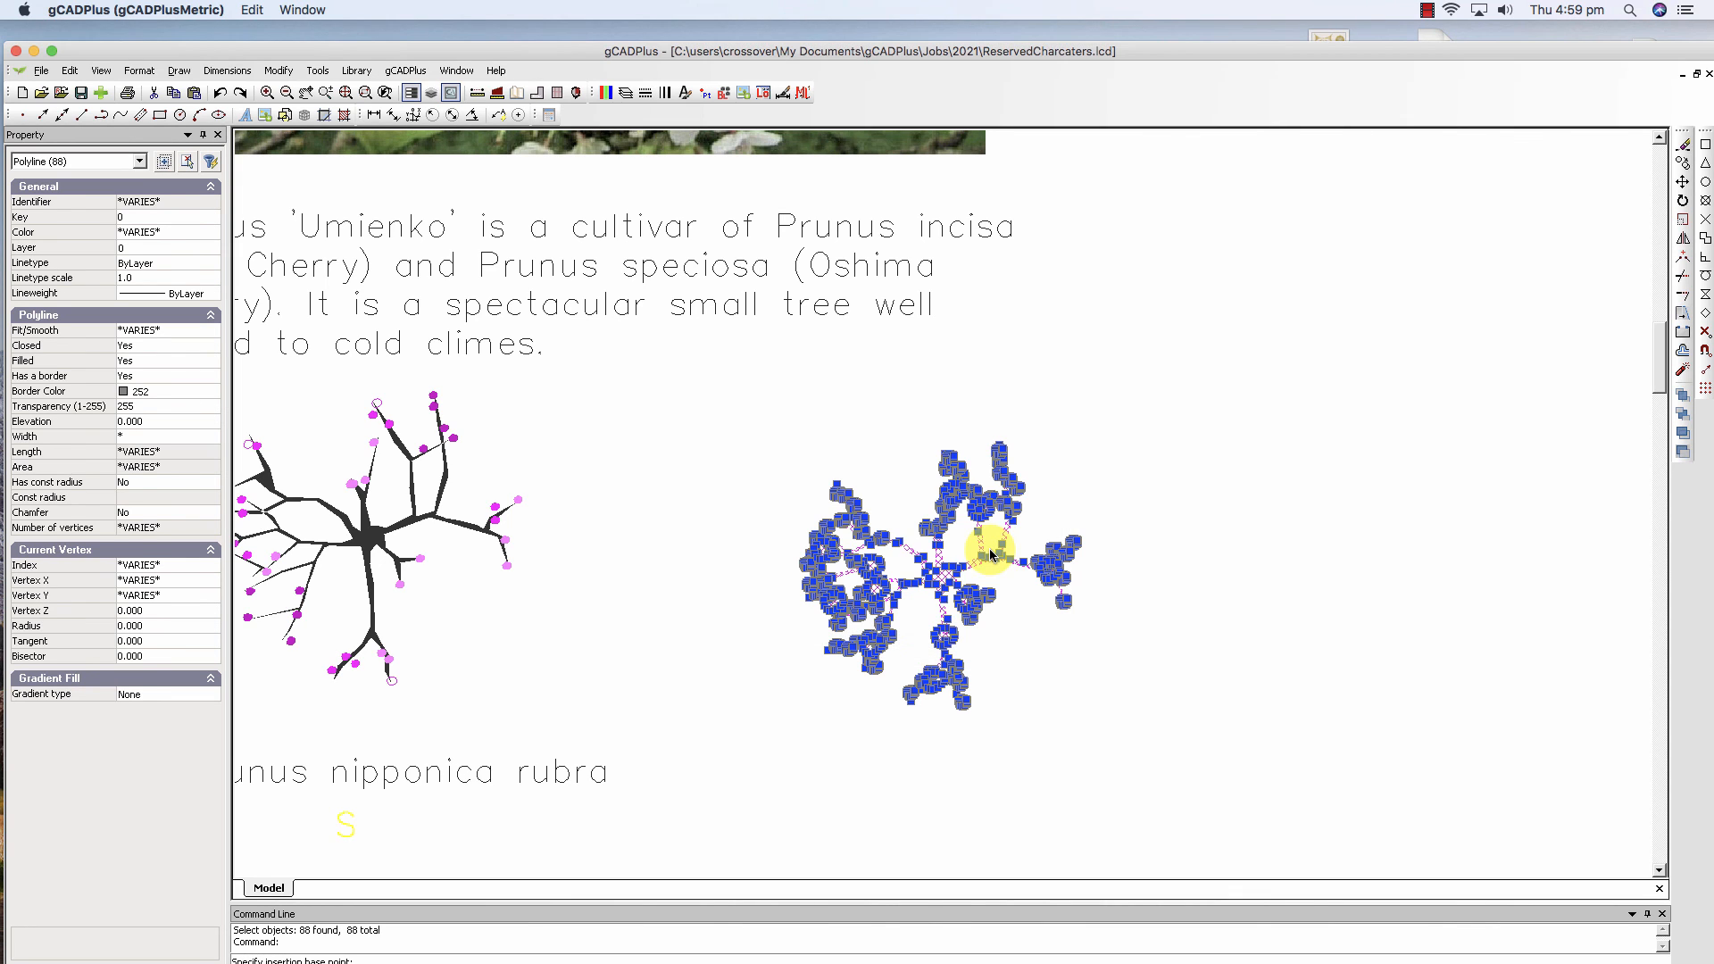
click(938, 581)
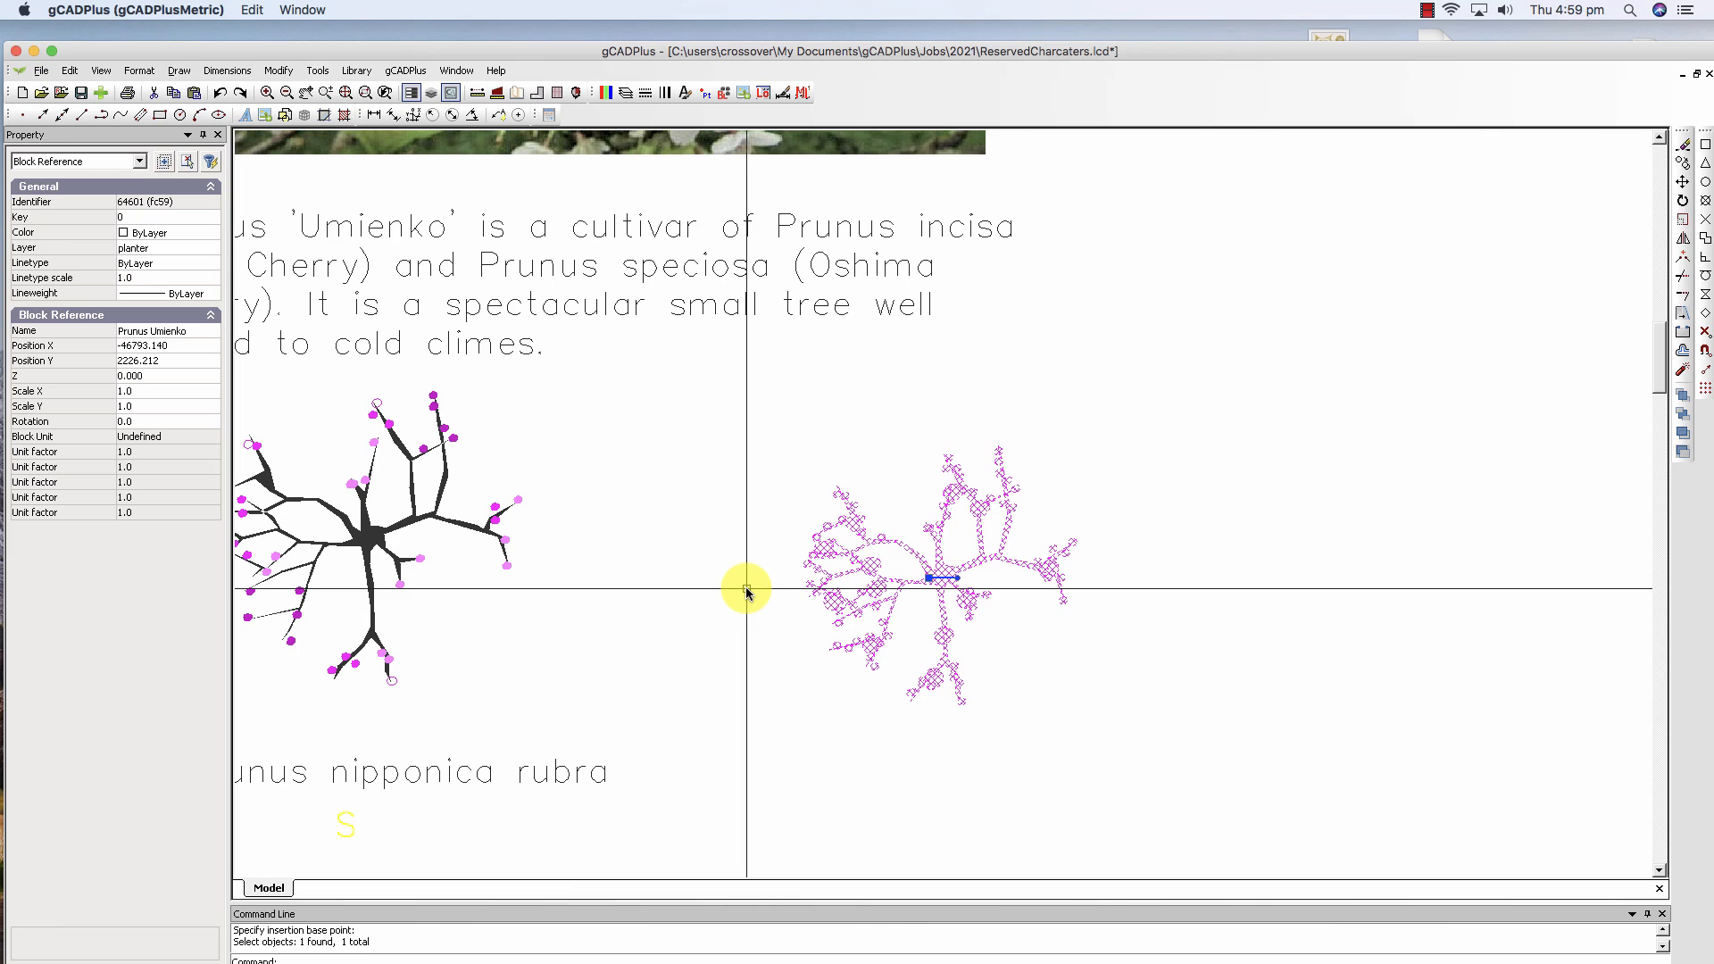
key(Escape)
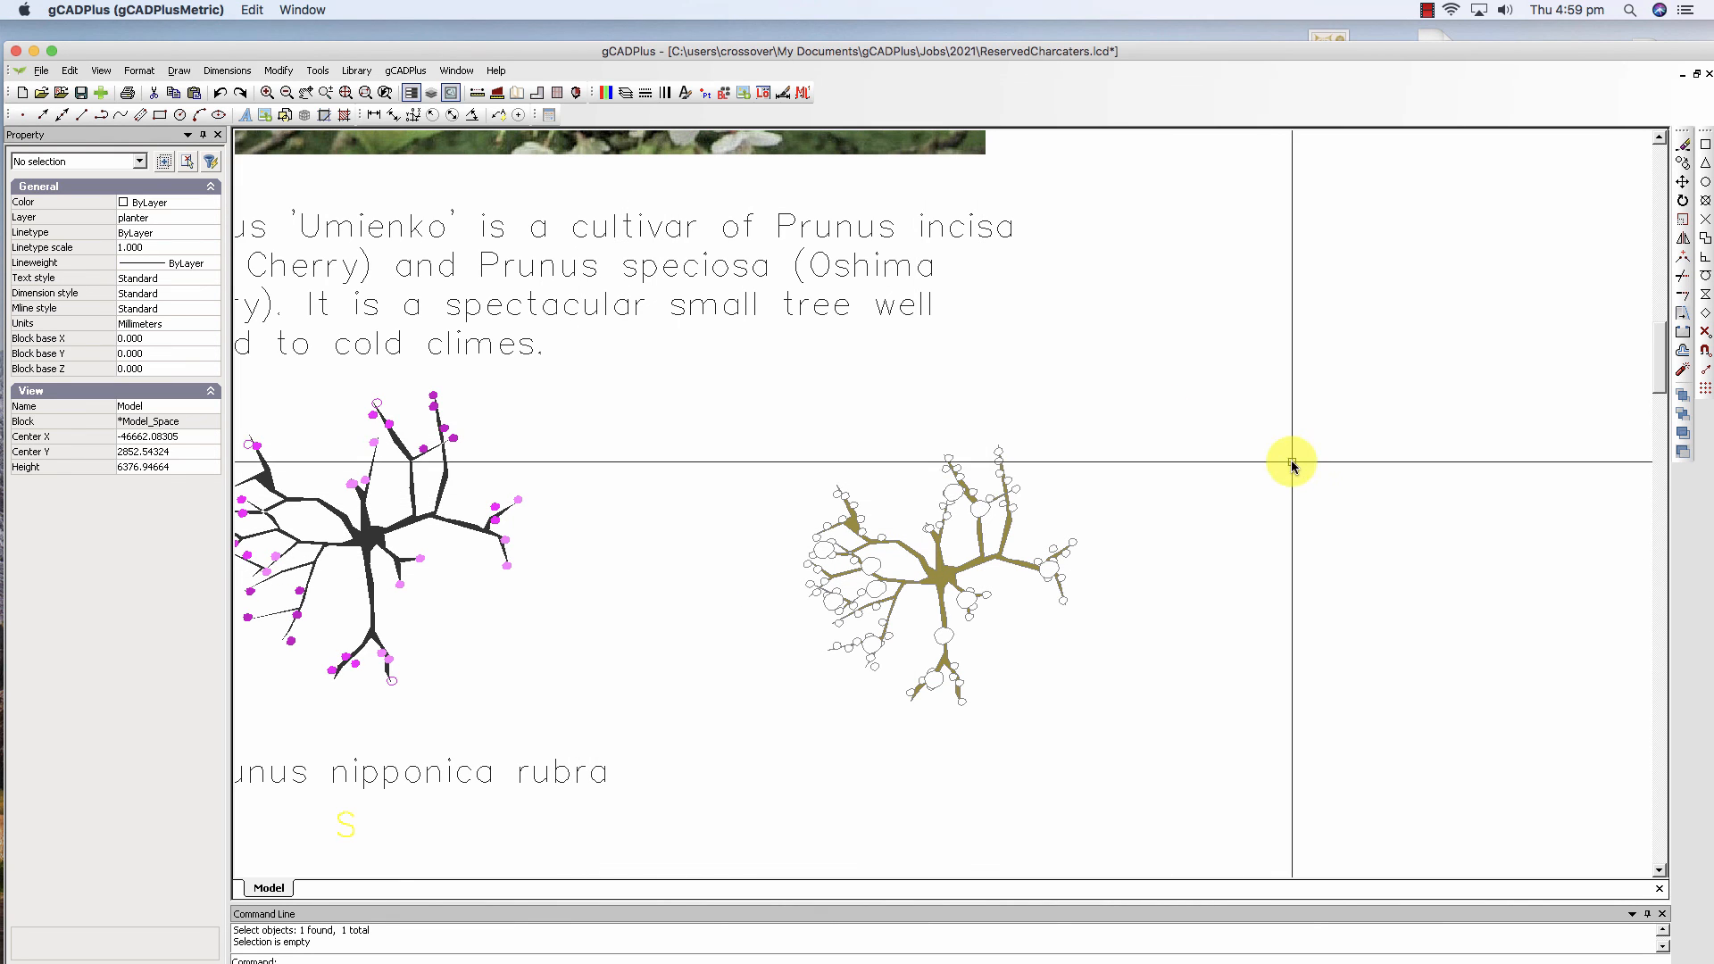
click(1427, 10)
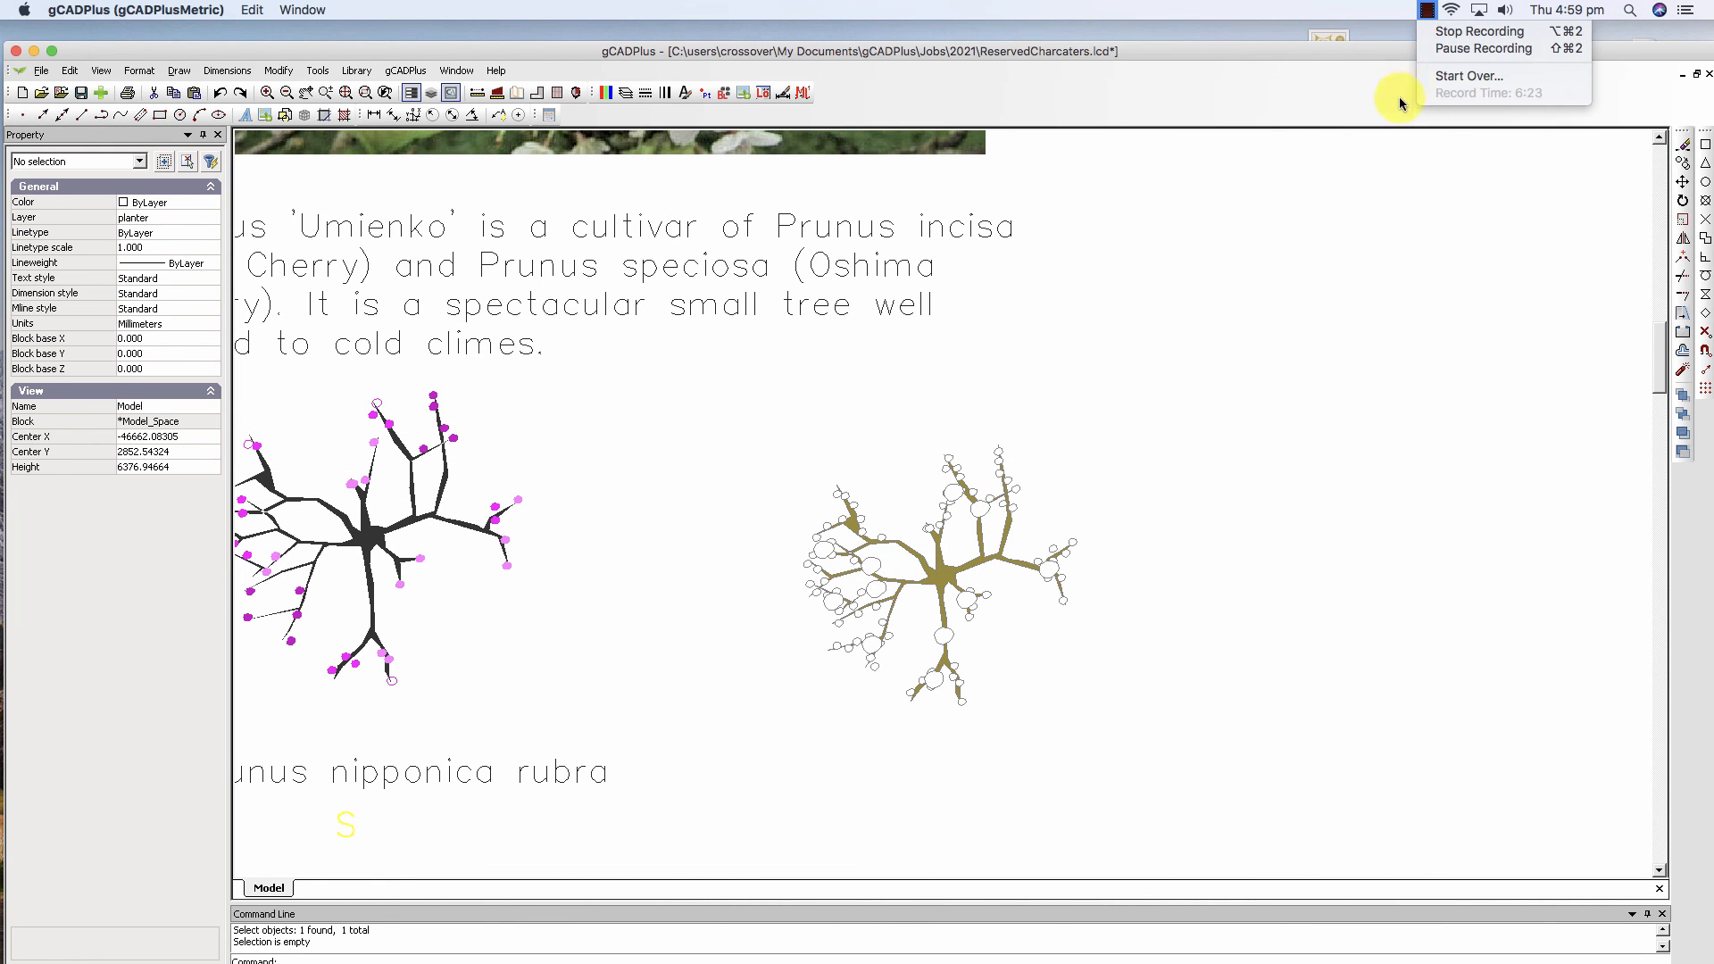